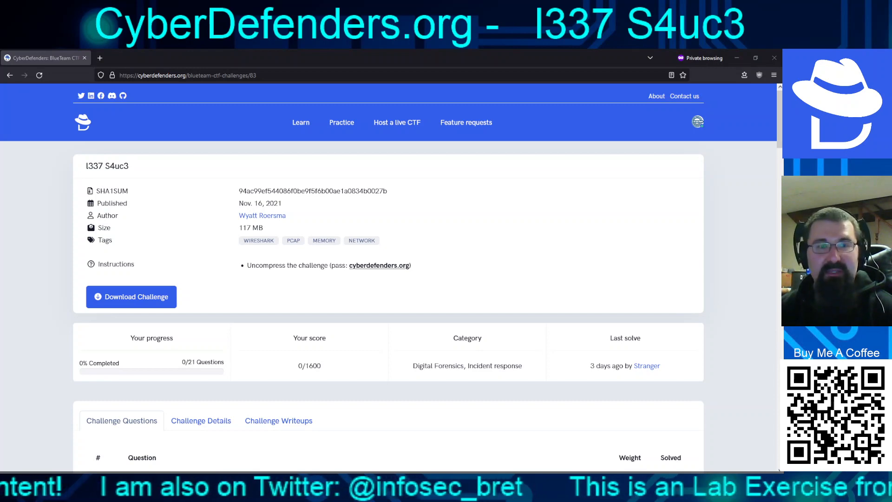
Review the l337 S4uc3 challenge details, including the scenario and the list of recommended tools.
scroll(388, 279, down, 5)
click(201, 176)
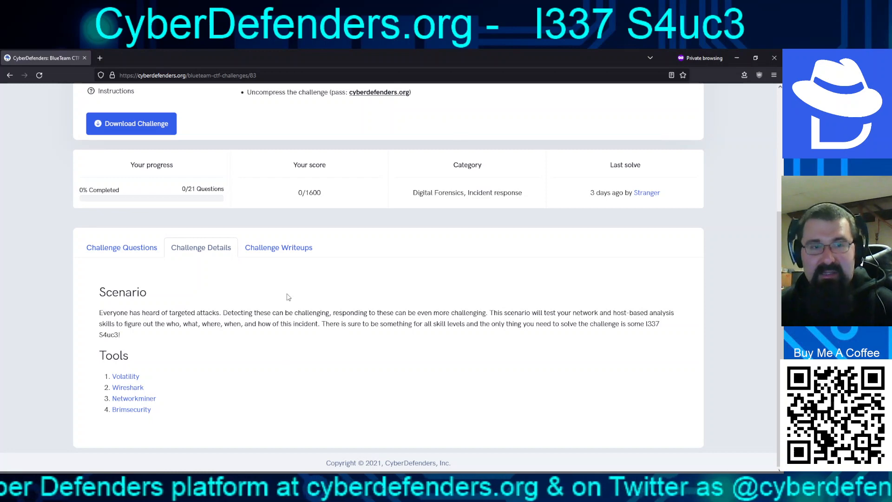
click(127, 256)
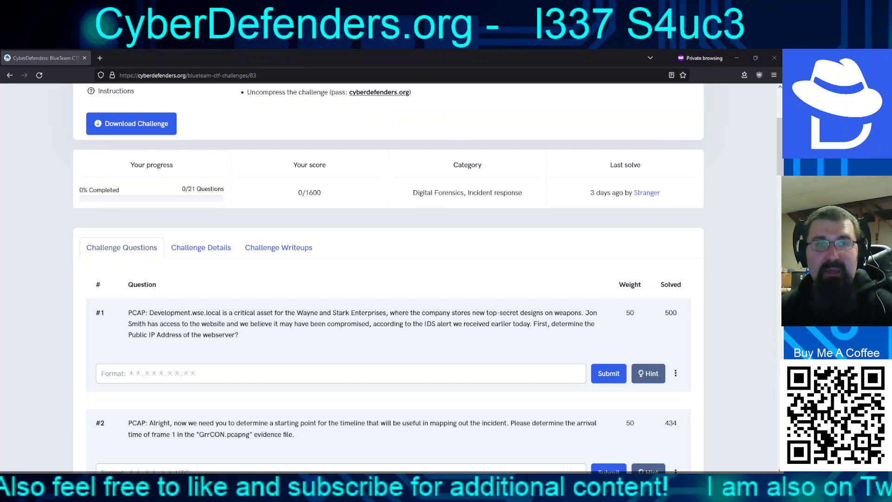
click(195, 248)
scroll(411, 339, up, 2)
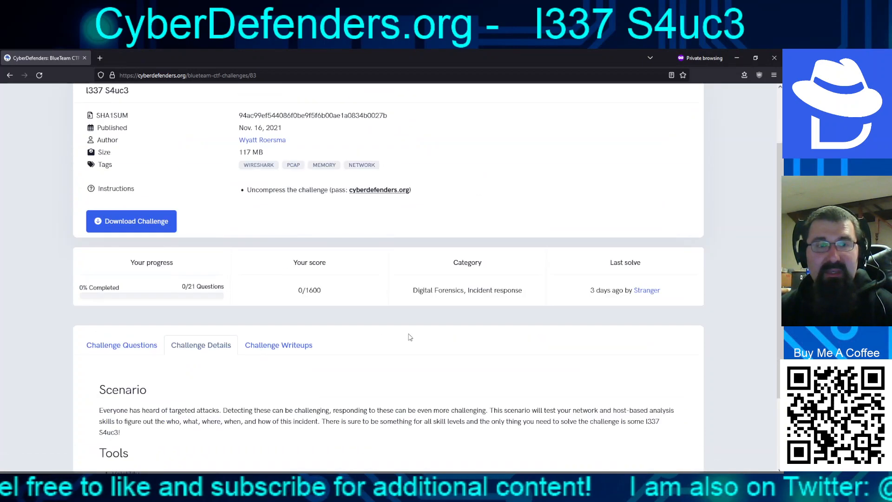
scroll(411, 335, down, 2)
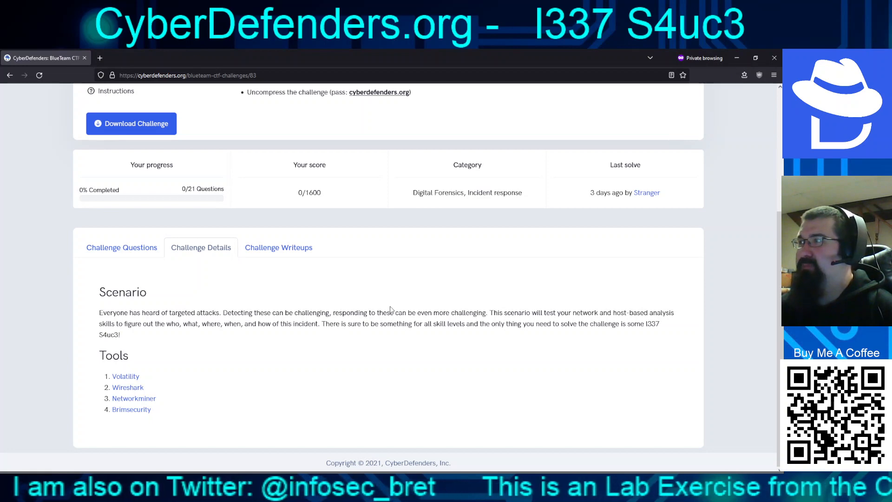
Return to the challenge questions and read question 1 about the webserver's public IP address.
click(104, 251)
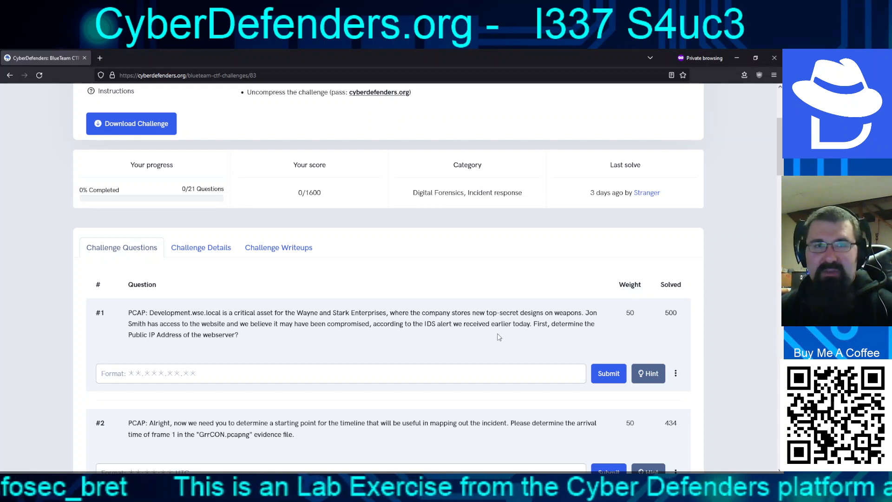
scroll(492, 339, down, 4)
scroll(462, 333, up, 5)
scroll(463, 333, up, 3)
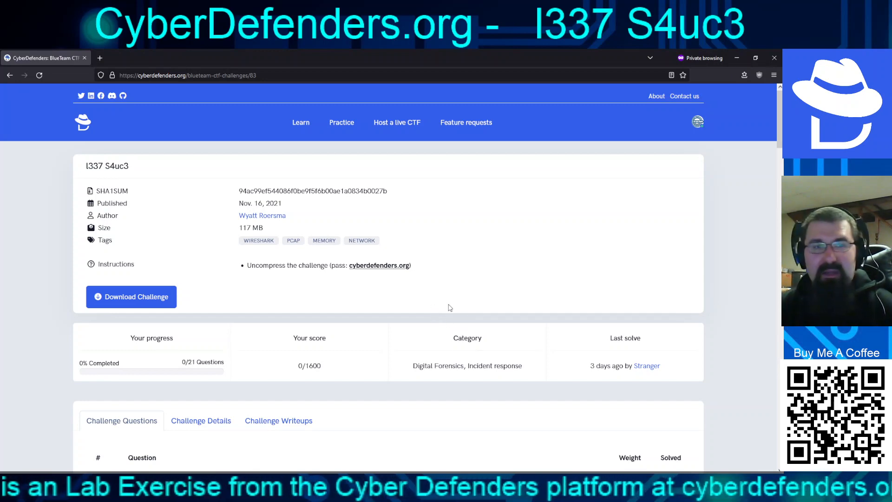
scroll(464, 304, down, 5)
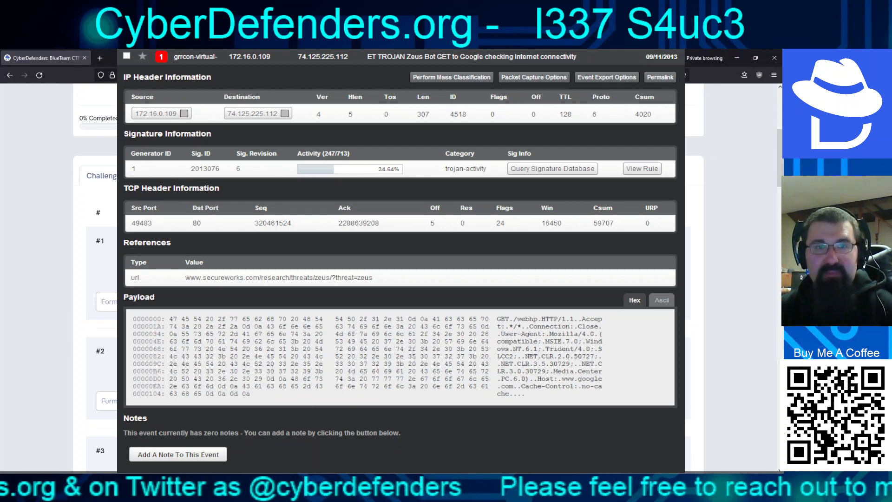
Look up the IDS alert's destination address 74.125.225.112 on VirusTotal in a new browser tab.
key(ctrl+t)
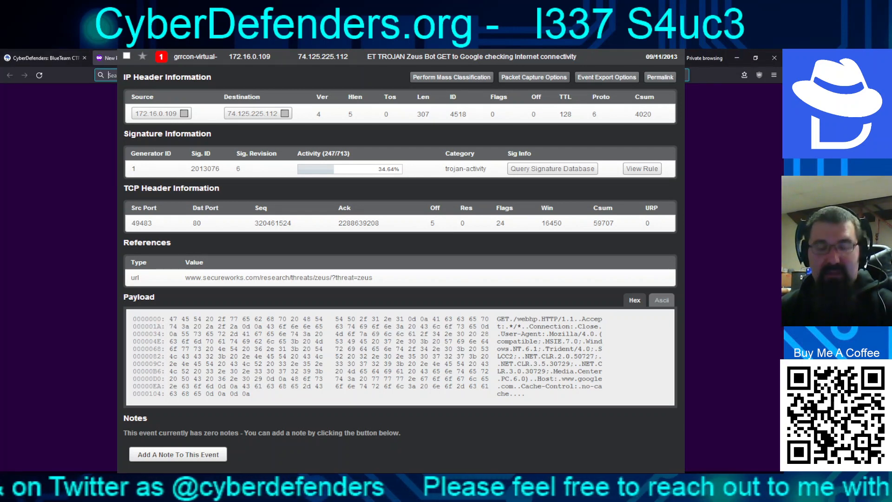
text(viru)
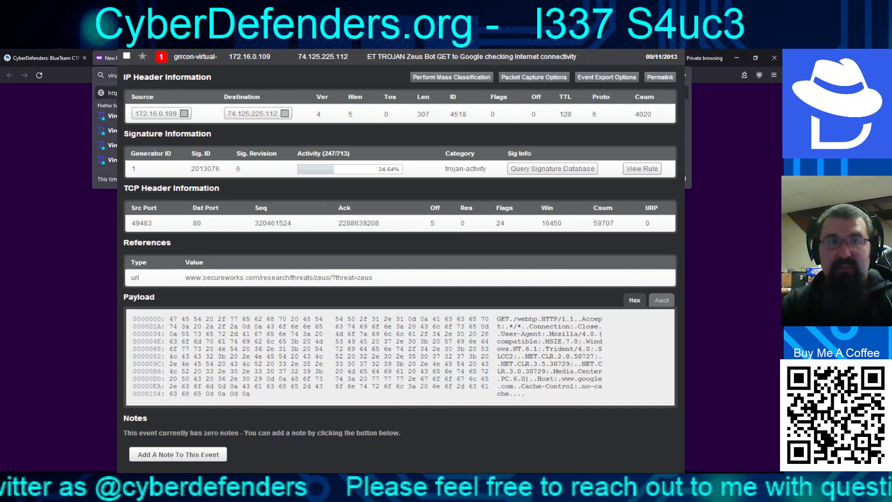
key(Return)
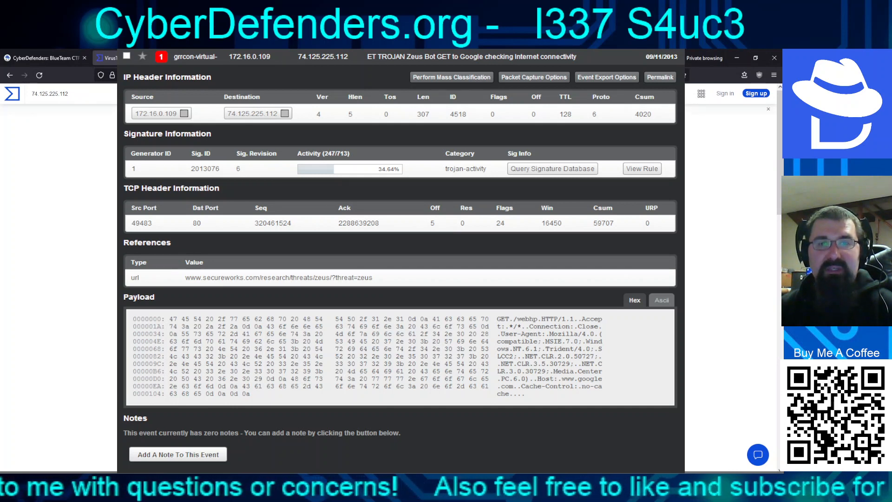
Search the web for Talos Intelligence in a new tab, solving the fire hydrant check, and open the Cisco Talos site.
key(ctrl+t)
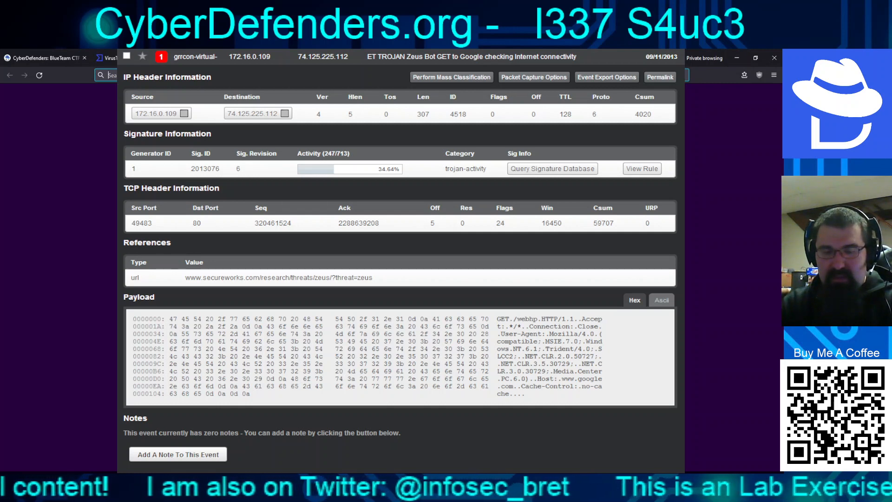
text(talo)
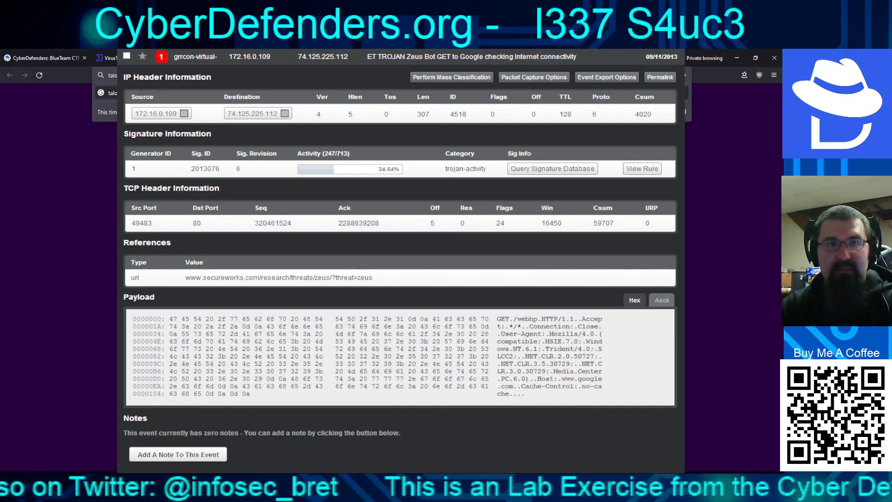
key(Return)
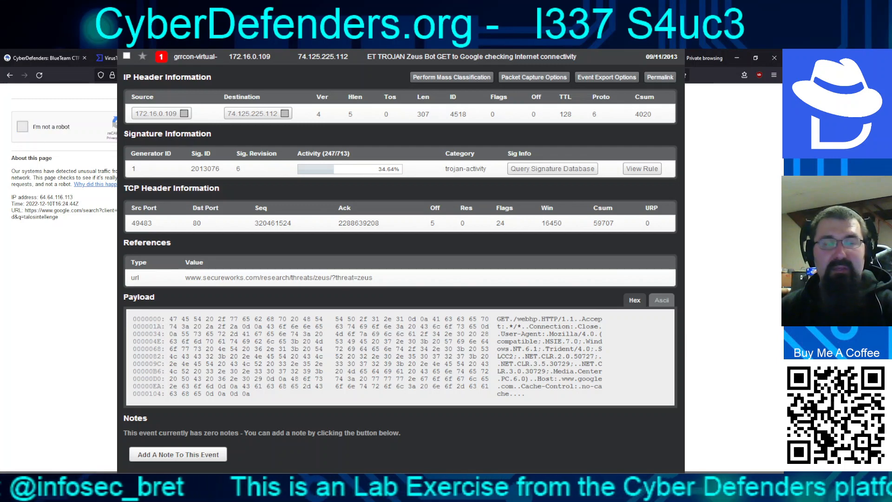
click(23, 127)
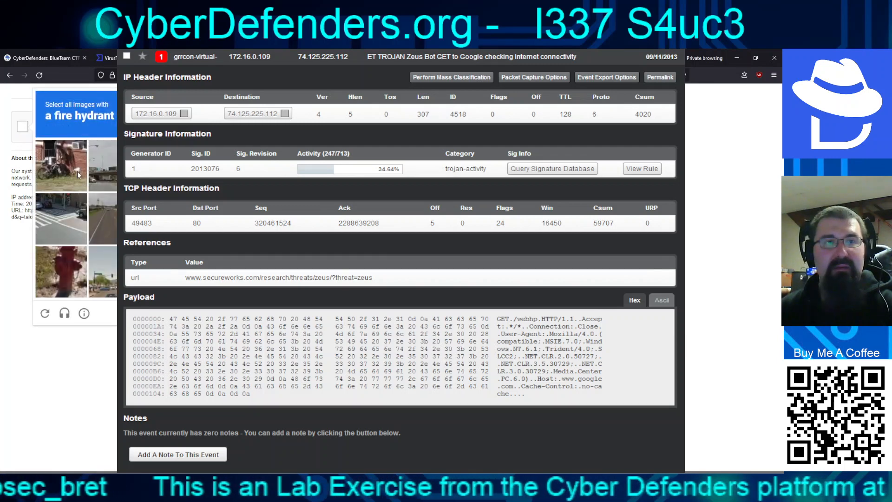
click(62, 274)
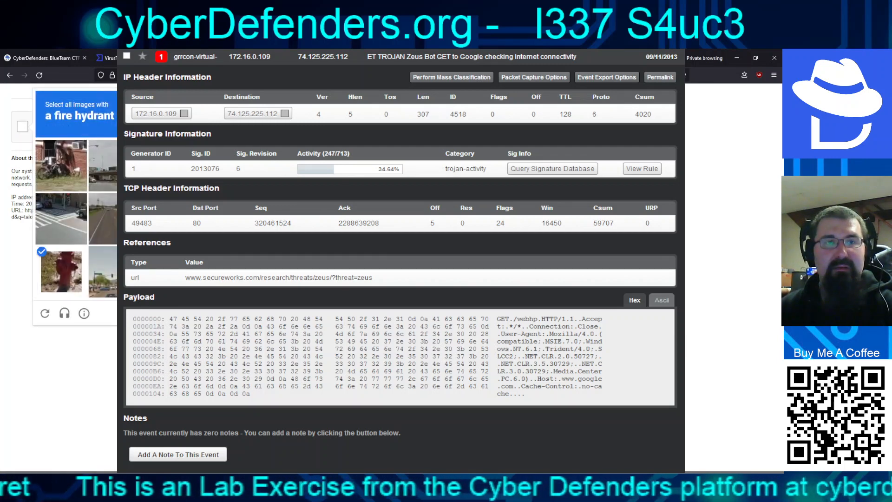
click(169, 313)
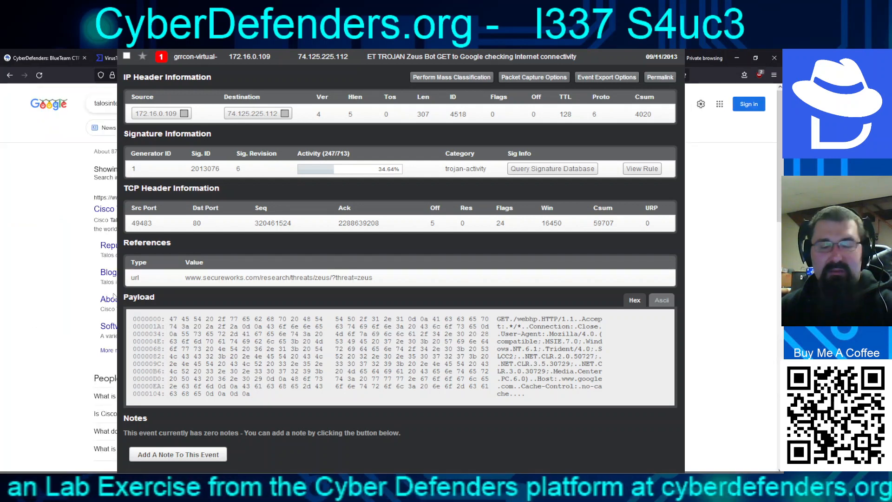
click(114, 296)
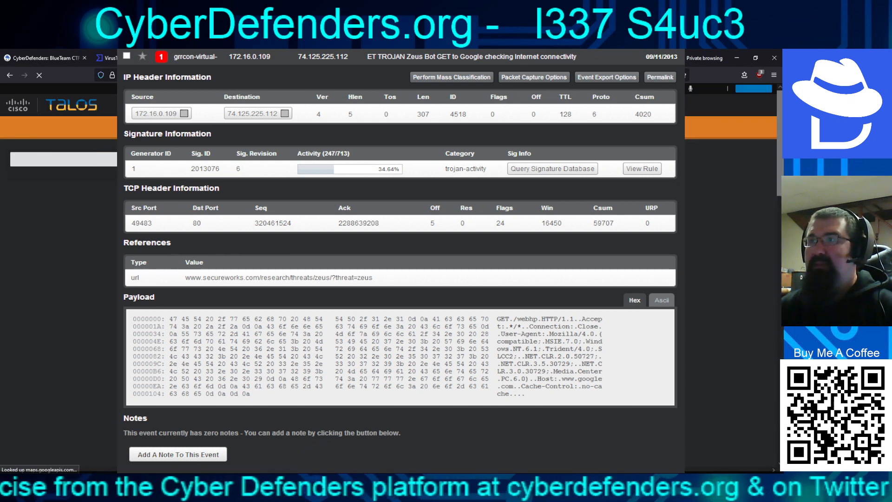
Look up the reputation of 74.125.225.112 on Cisco Talos and look through the result page.
click(65, 159)
text(74.125.225.112)
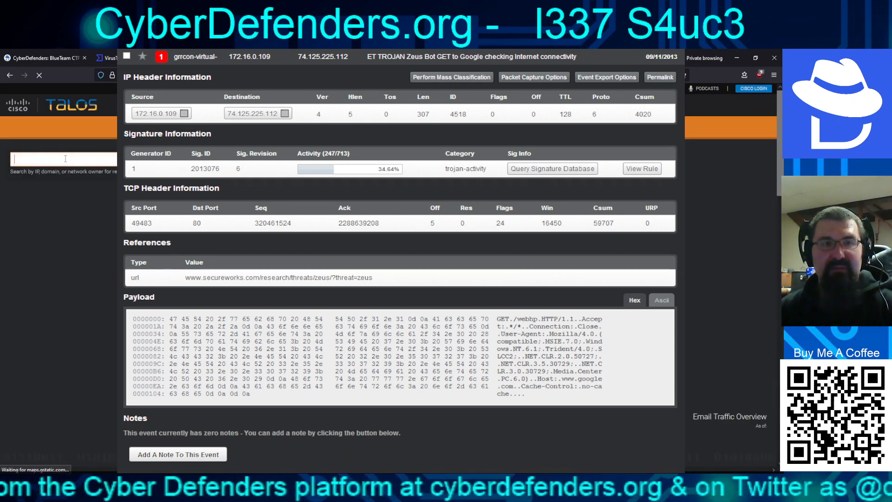
key(Return)
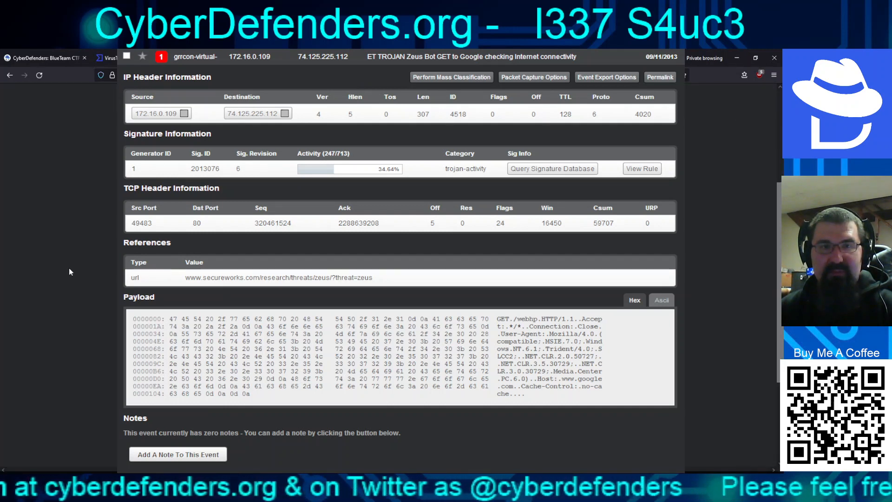
scroll(69, 271, down, 4)
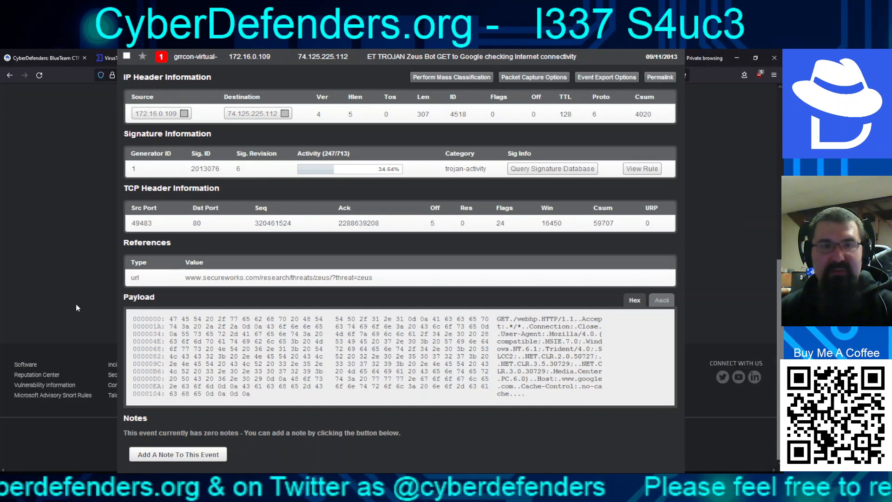
scroll(61, 289, up, 5)
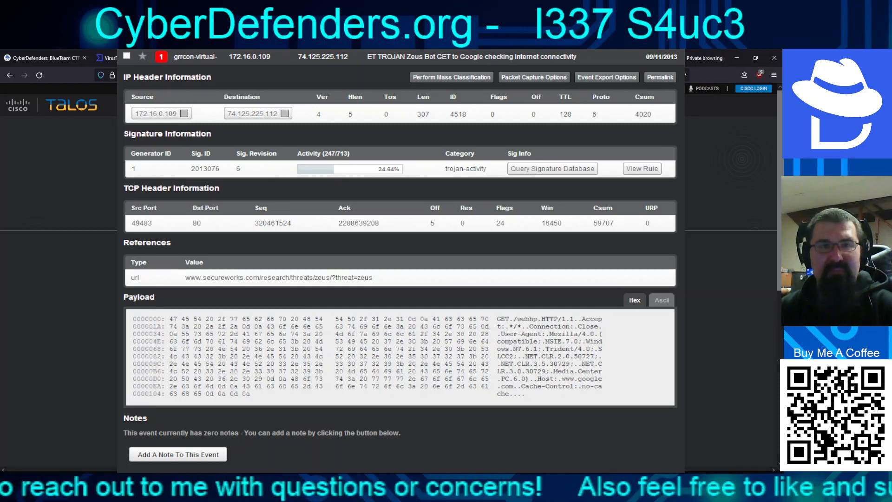
Return to the challenge questions, then switch to NetworkMiner and expand the development.wse.local host's details.
click(46, 58)
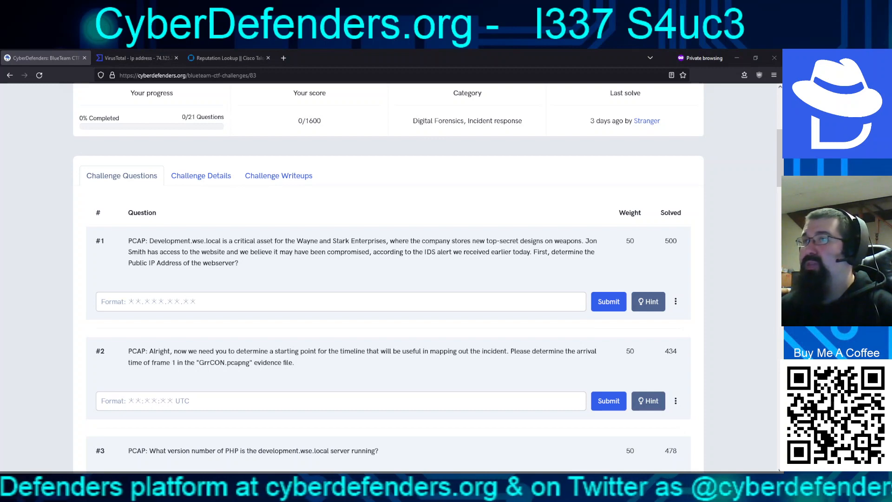
key(alt+Tab)
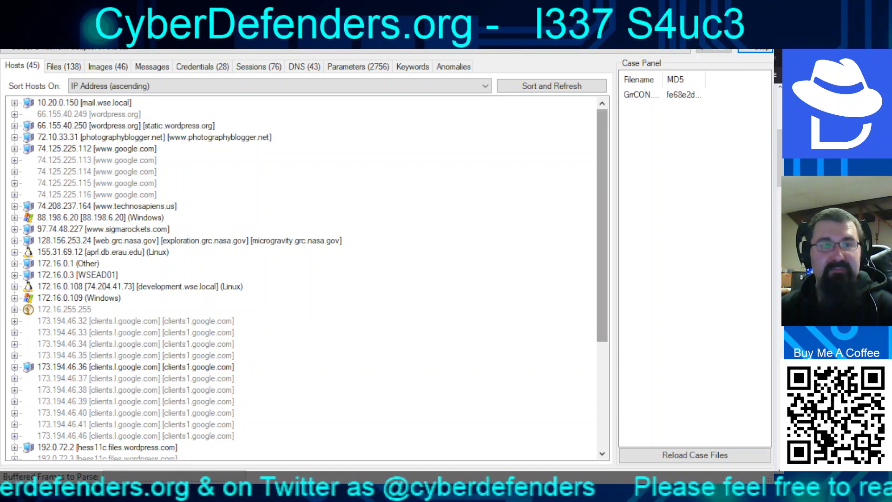
click(139, 286)
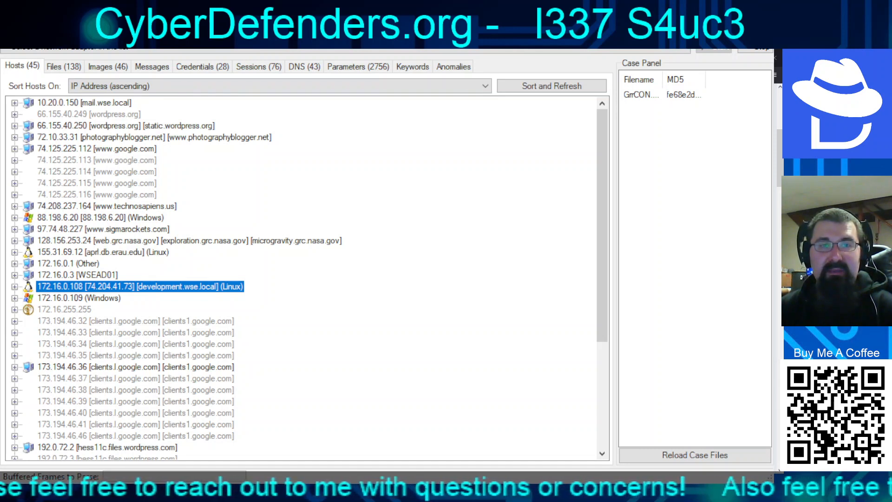
key(Right)
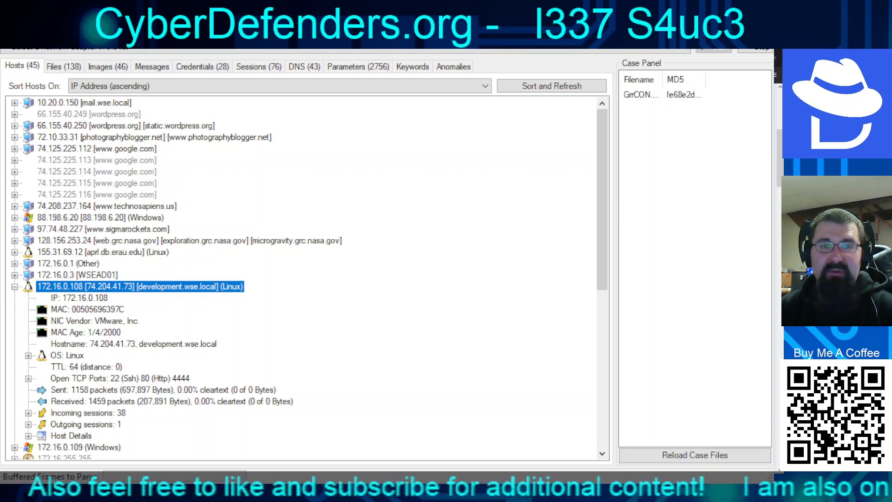
Expand the details of the Windows host 172.16.0.109 in NetworkMiner's host list.
key(alt+Tab)
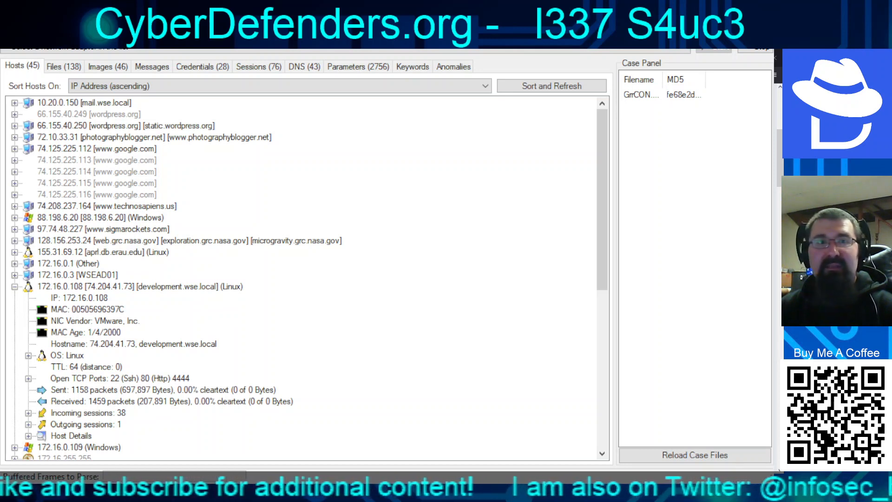
key(alt+Tab)
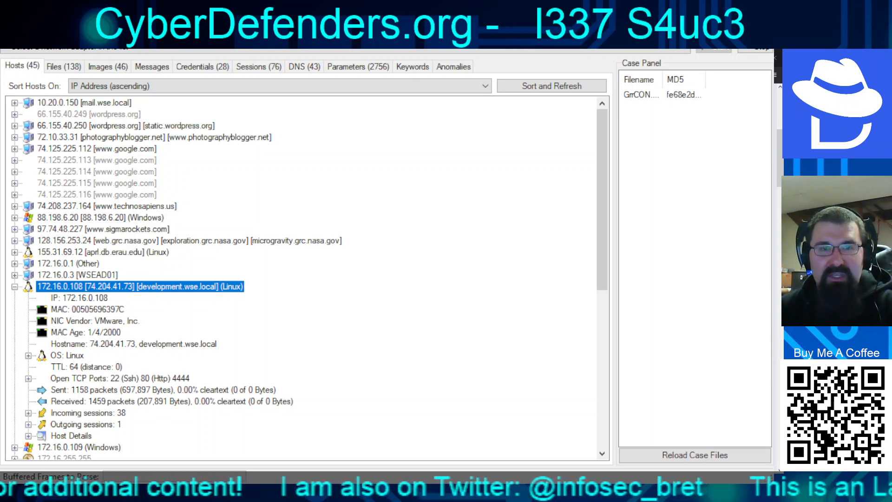
click(15, 447)
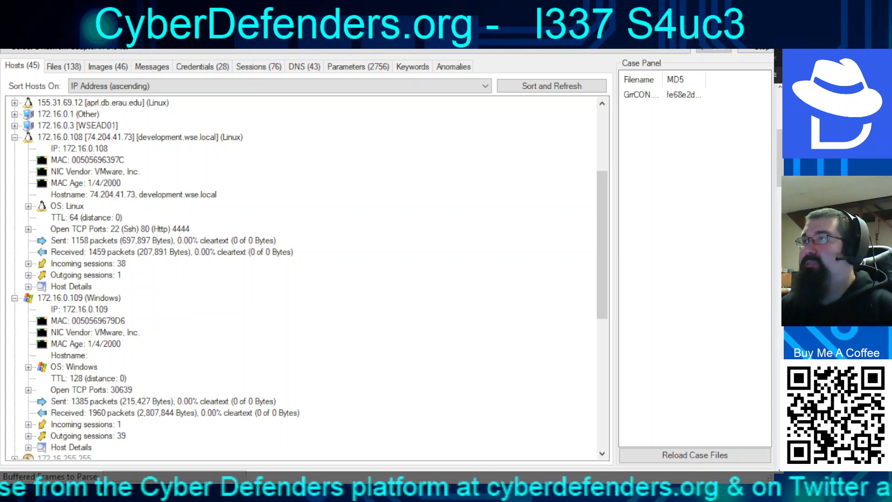
Switch back to the browser, submit 74.204.41.73 as the answer to question 1, and read the questions that follow.
key(alt+Tab)
click(597, 302)
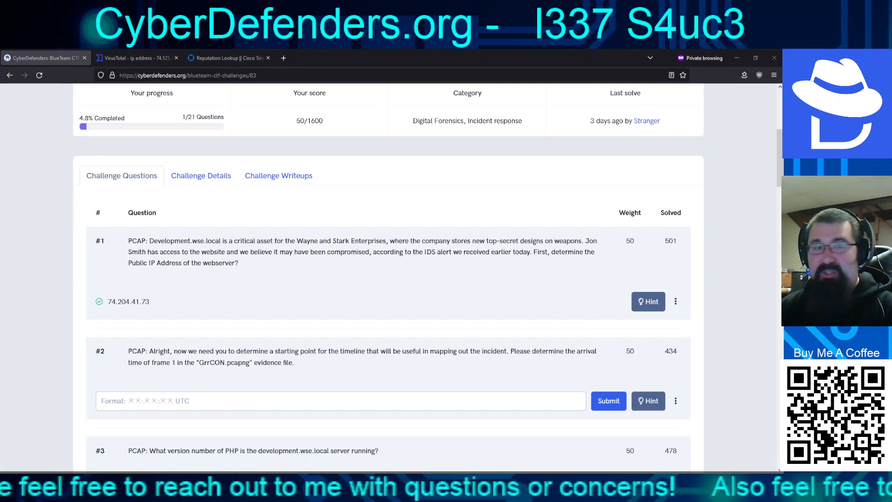
scroll(388, 277, up, 3)
scroll(388, 276, down, 6)
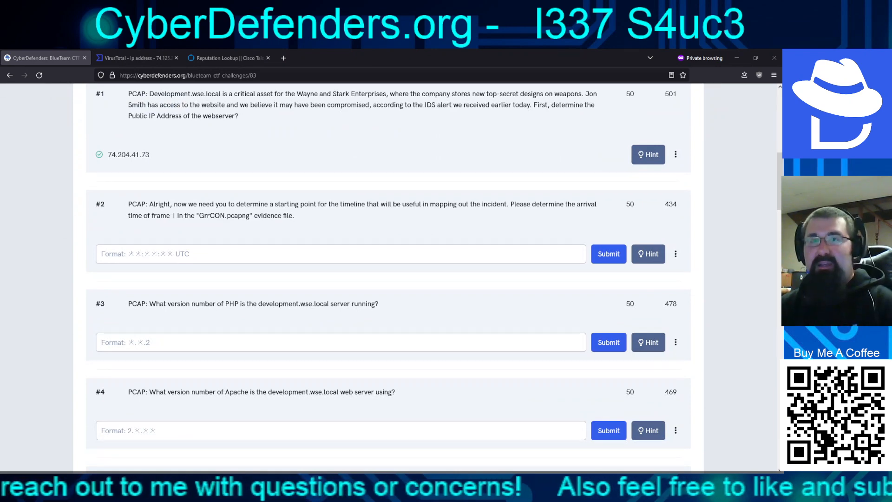
scroll(388, 276, up, 2)
scroll(388, 277, down, 3)
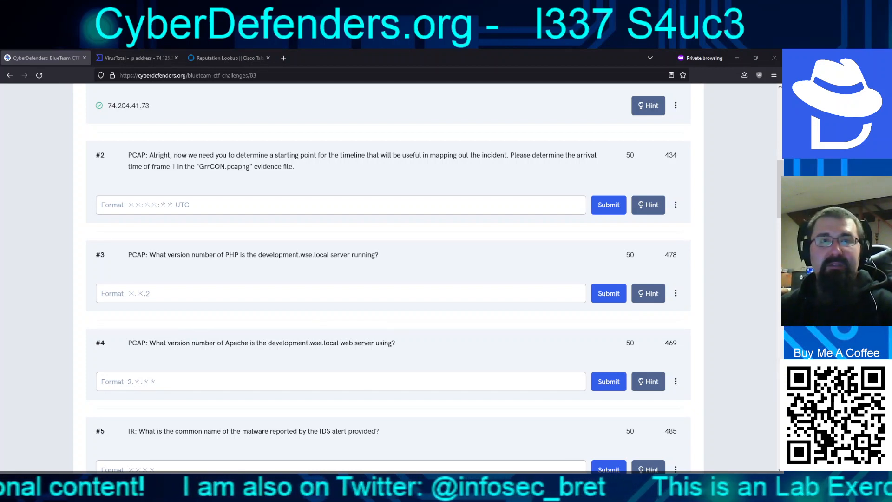
Search the web for "cdt to utc" in a new browser tab.
key(ctrl+t)
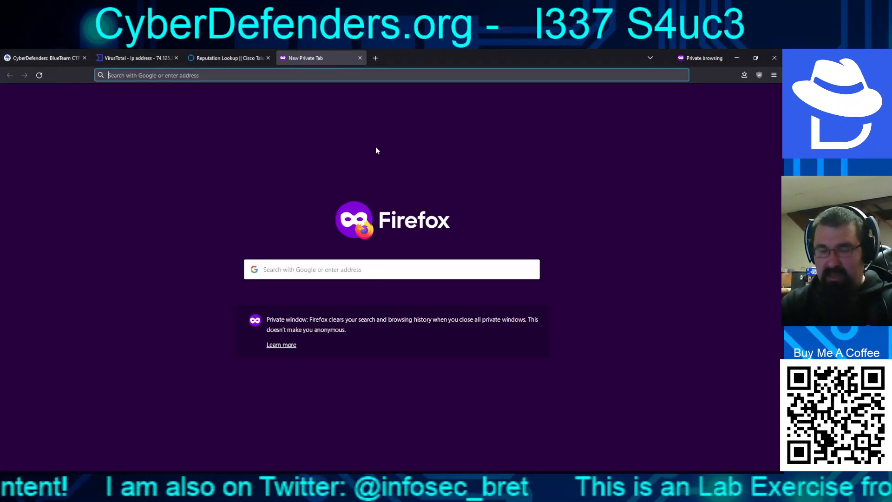
text(cdt to )
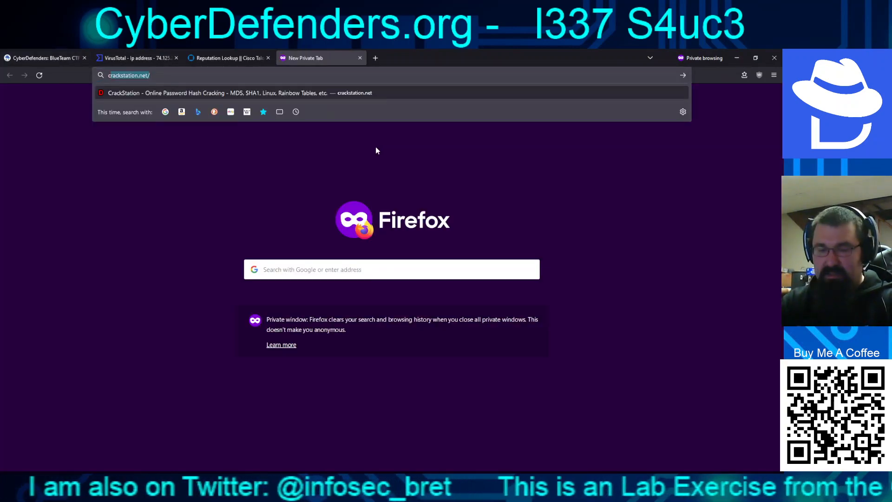
text(utc)
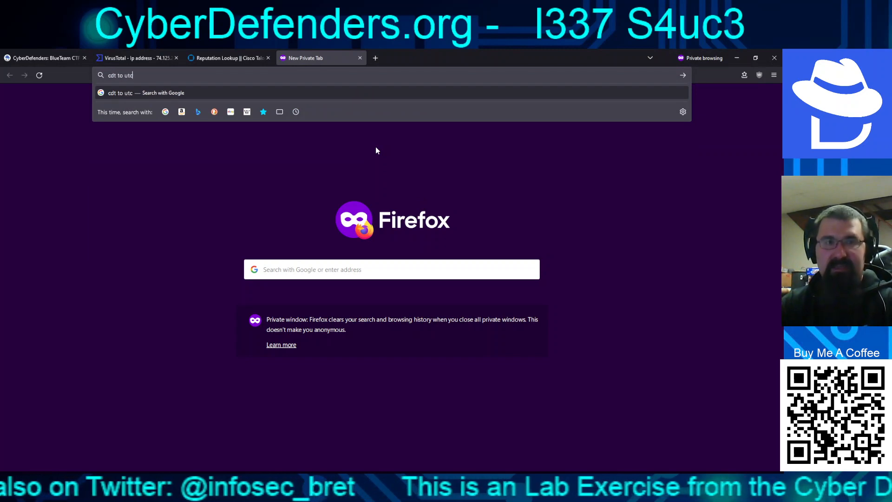
key(Return)
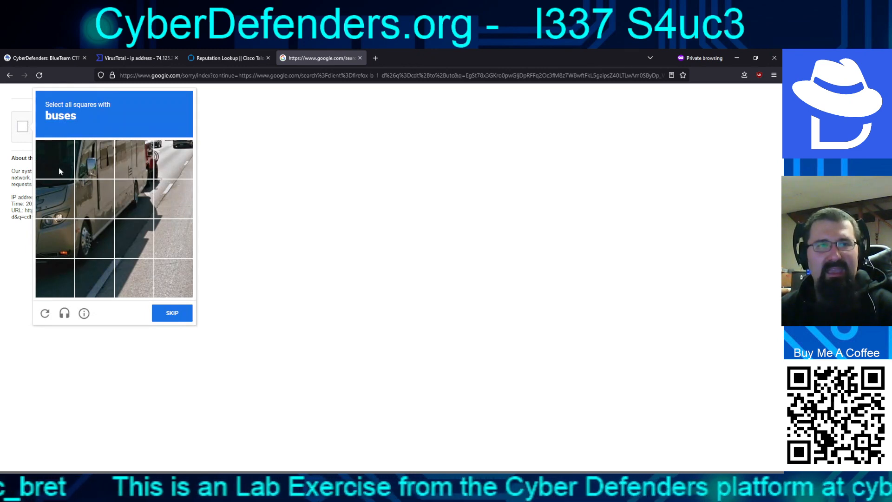
Complete the image verification by selecting every square that contains part of the bus and verifying the selection.
click(59, 167)
click(103, 164)
click(133, 198)
click(94, 198)
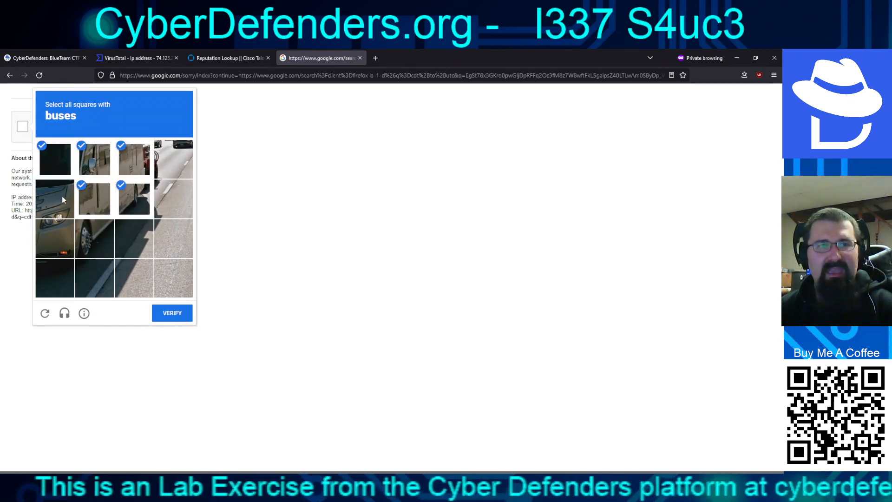
click(55, 198)
click(55, 238)
click(94, 238)
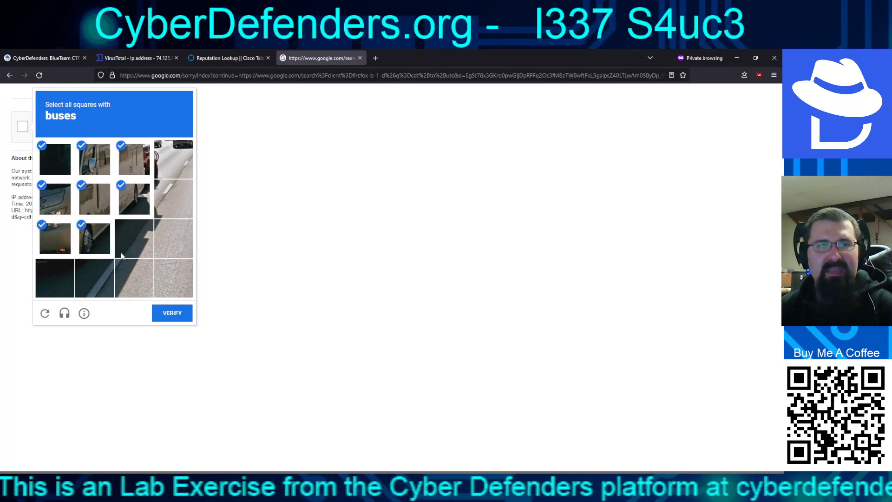
click(163, 314)
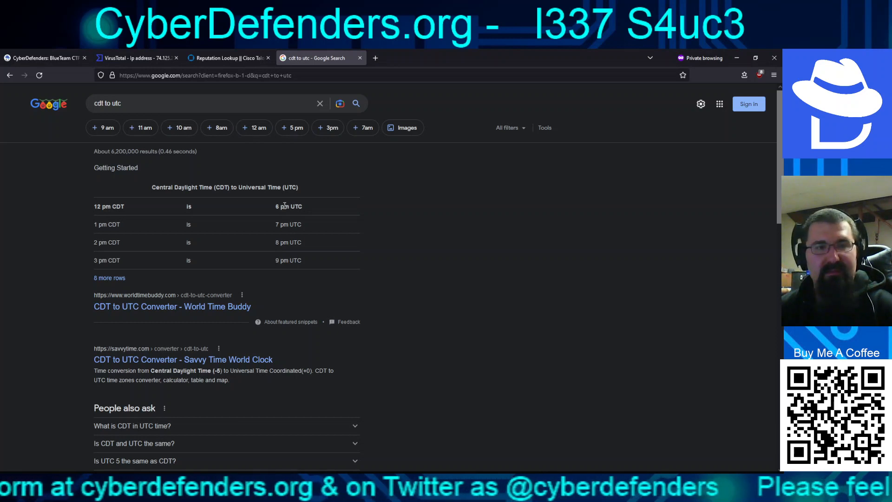
Open World Time Buddy's CDT to UTC converter from the search results and move its calendar back to 2013.
click(126, 308)
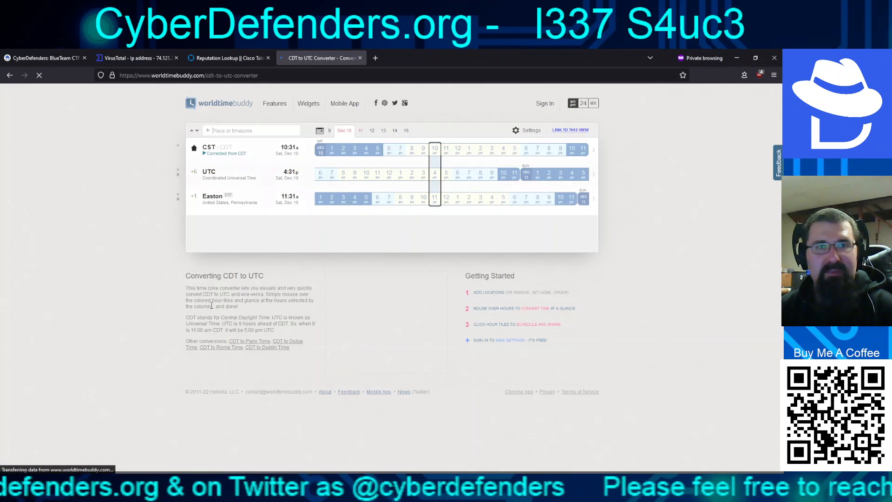
click(320, 132)
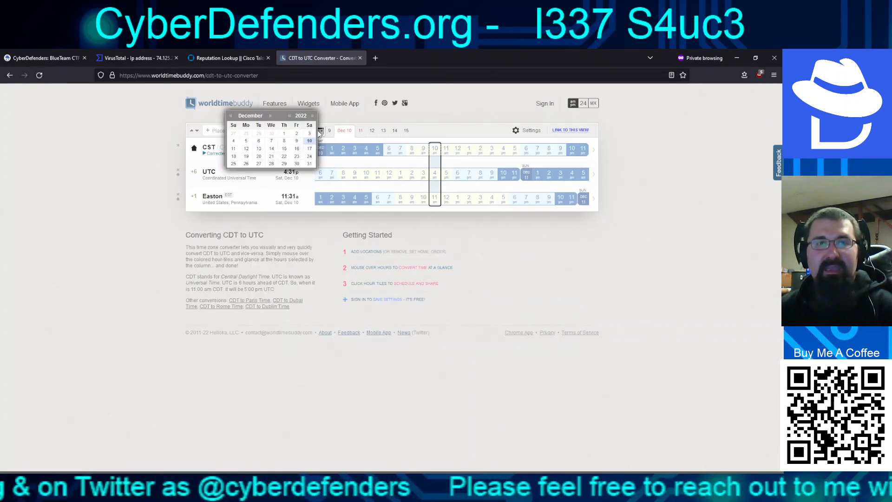
click(230, 115)
click(230, 115)
click(231, 115)
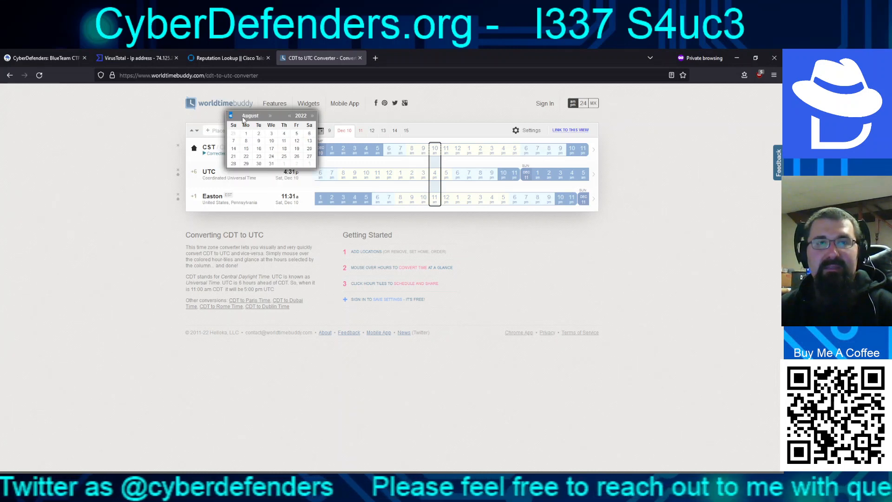
click(230, 115)
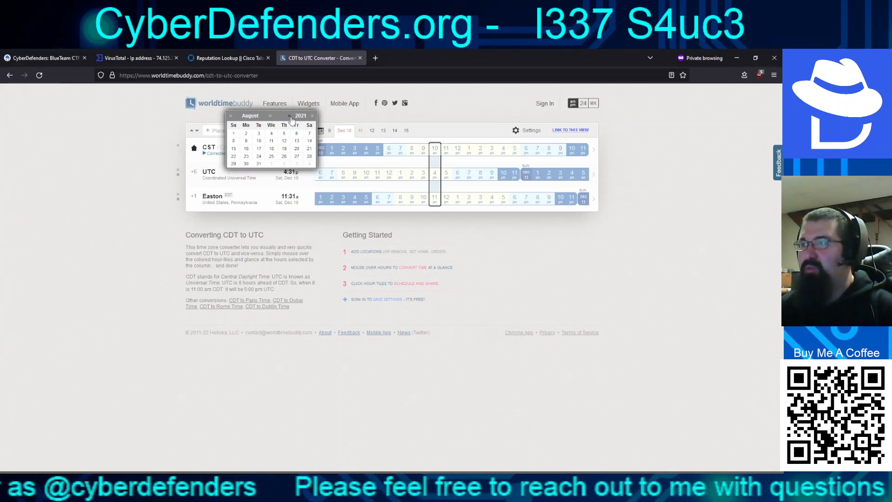
click(289, 117)
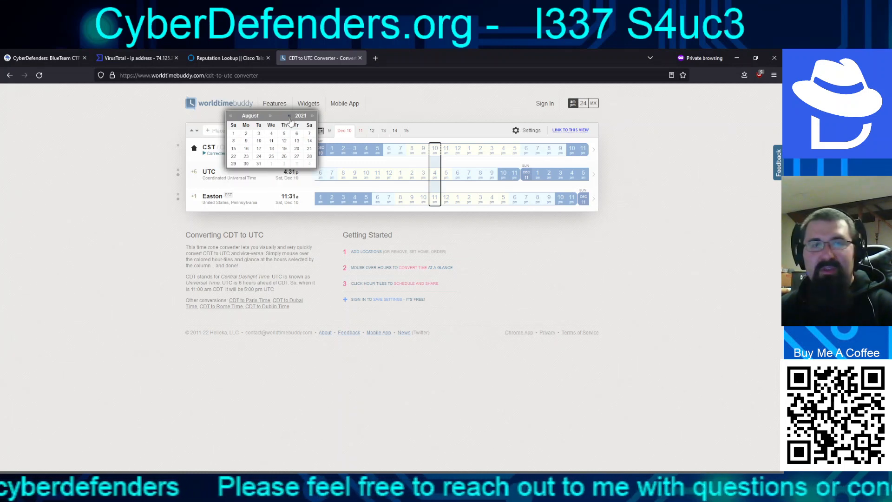
click(289, 116)
click(290, 116)
click(290, 117)
click(290, 116)
click(290, 116)
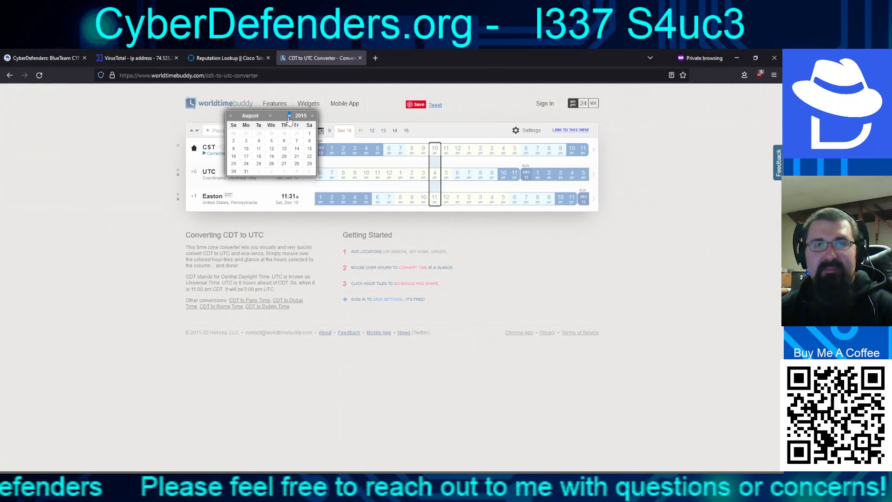
click(289, 116)
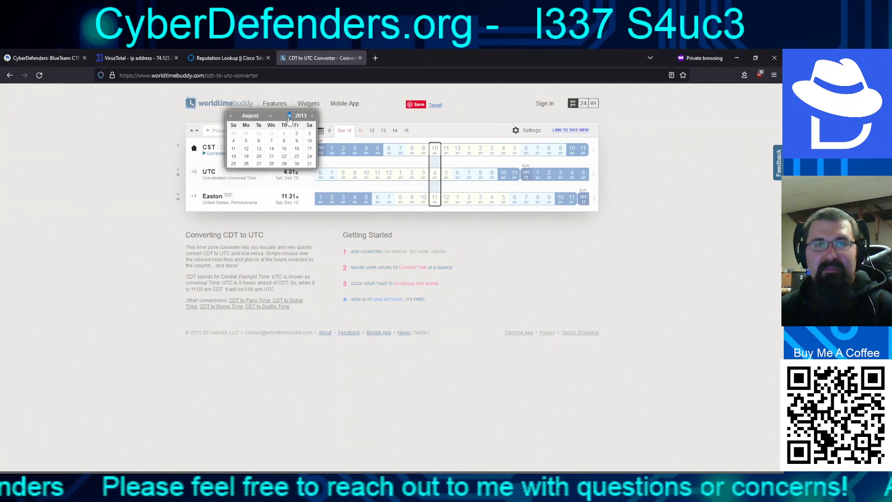
Set the time converter's date to September 10, 2013 and select the 5 pm CDT hour.
click(270, 116)
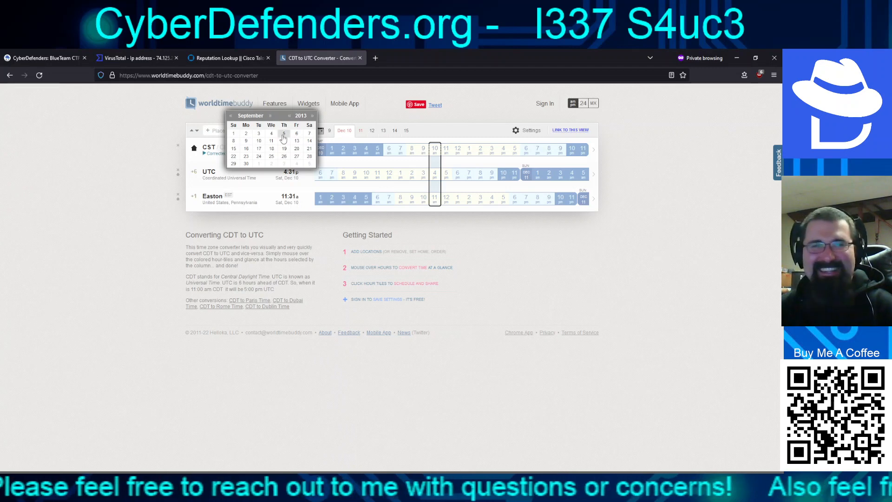
click(259, 144)
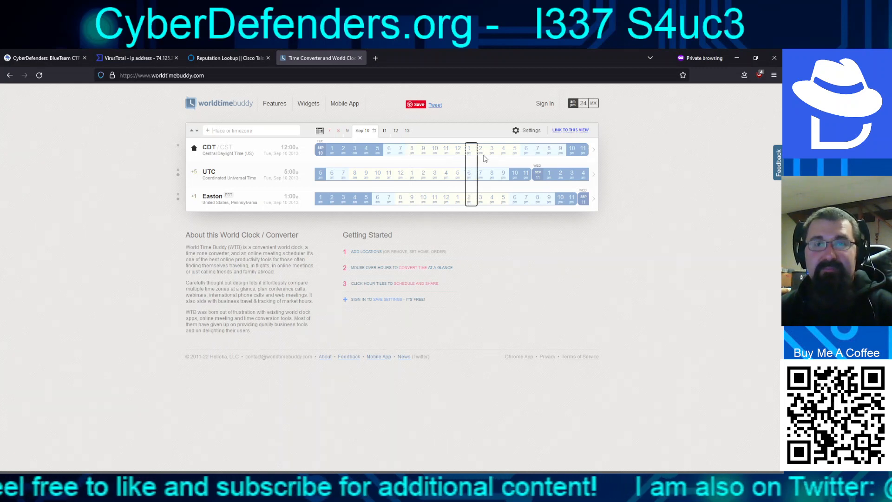
click(513, 152)
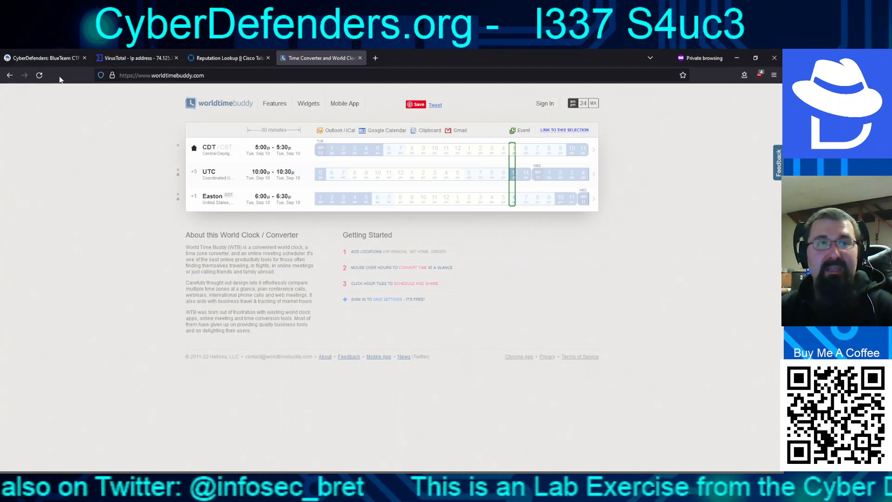
Return to the challenge page, check frame 1's arrival time in Wireshark, and come back to the questions.
click(55, 58)
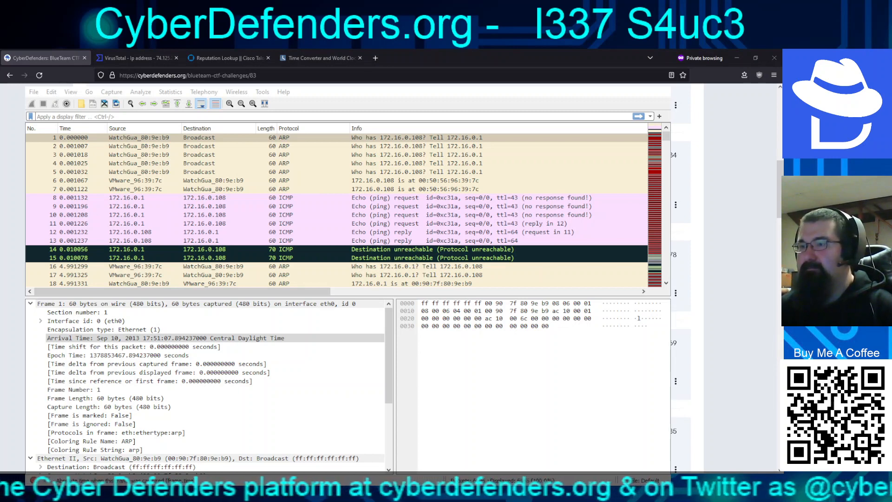
click(117, 340)
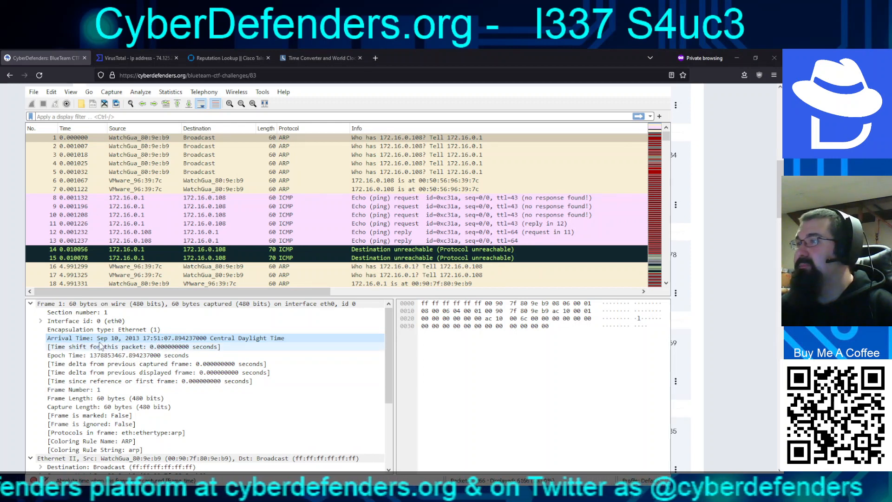
click(61, 138)
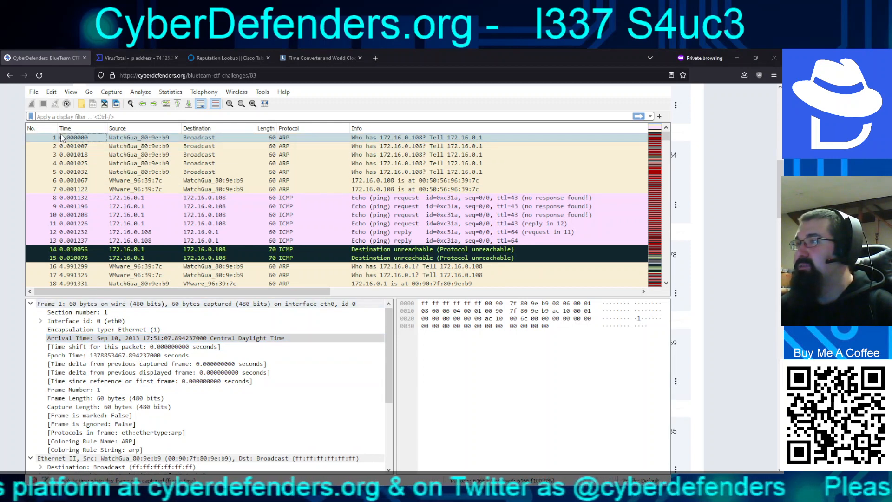
click(68, 340)
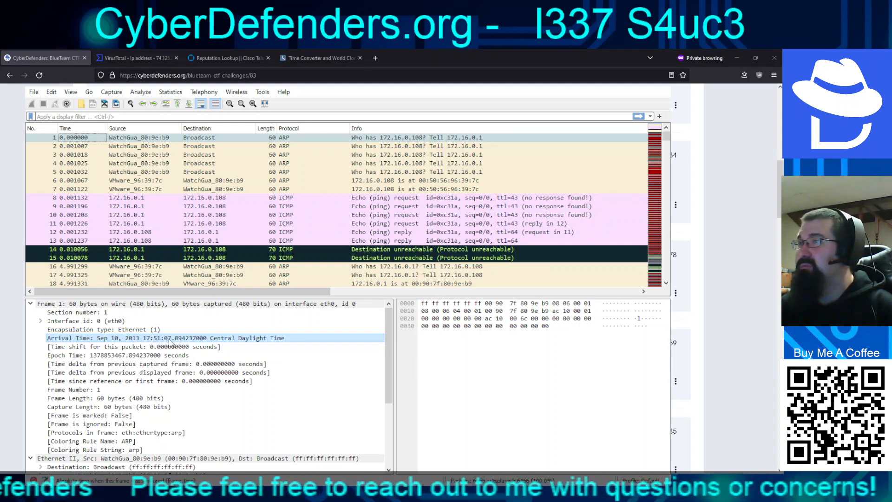
key(alt+Tab)
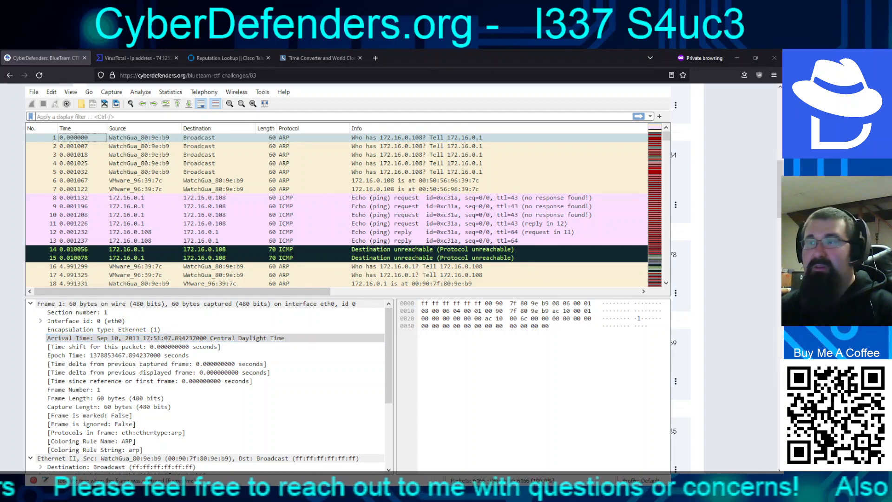
key(alt+Tab)
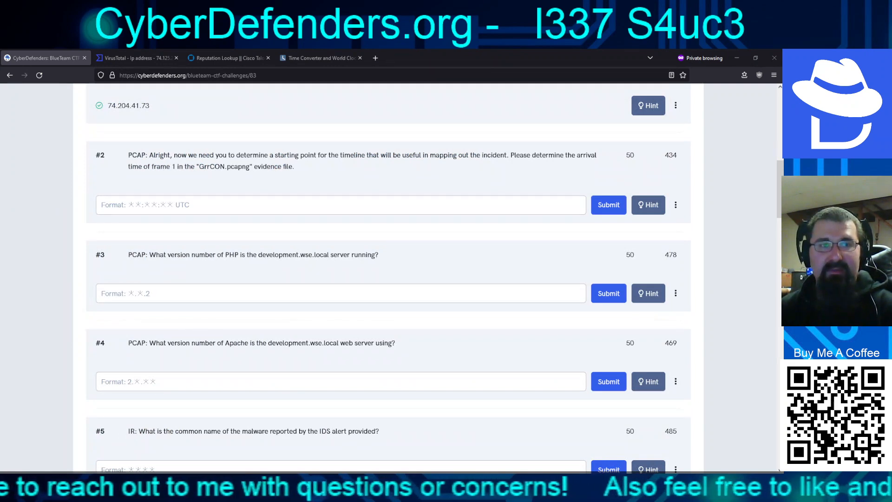
Submit 22:51:07 UTC as the answer to question 2 about frame 1's arrival time.
click(300, 205)
text(22:)
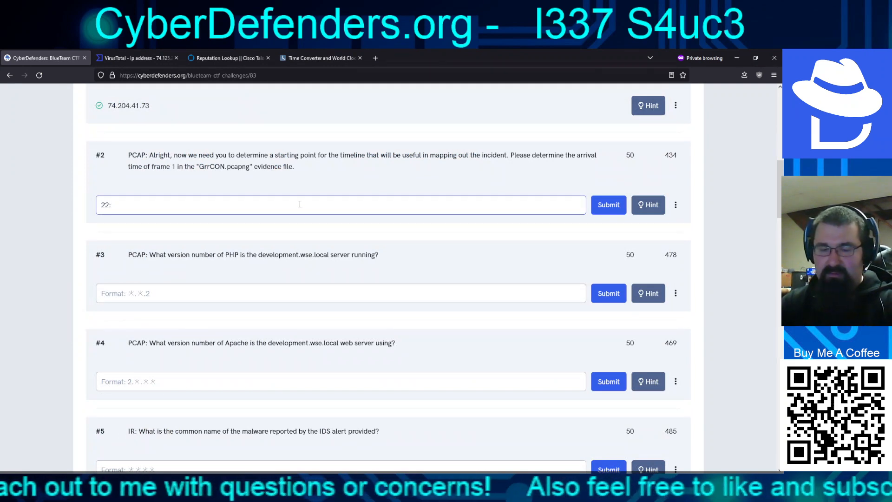
text(51:07)
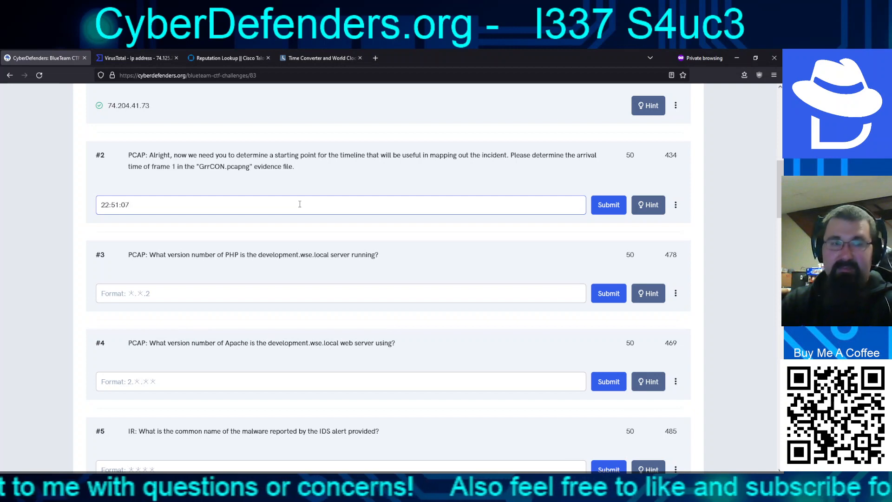
text( UTC)
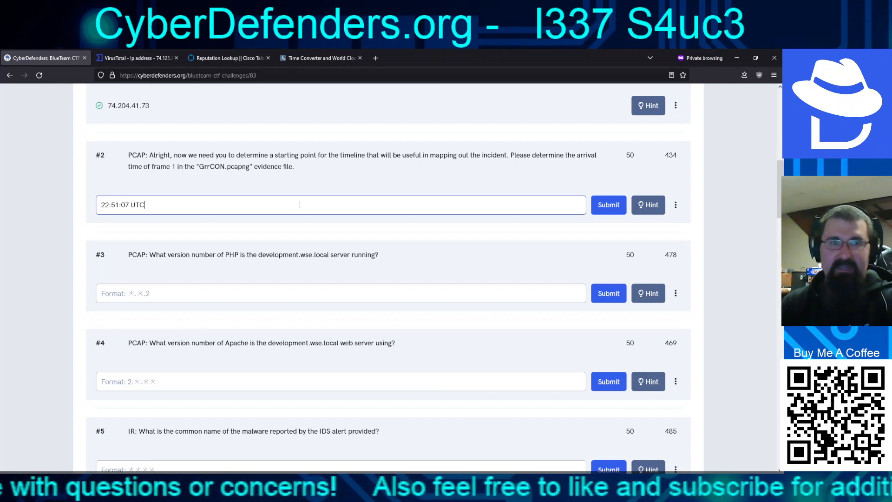
key(ctrl+a)
key(Return)
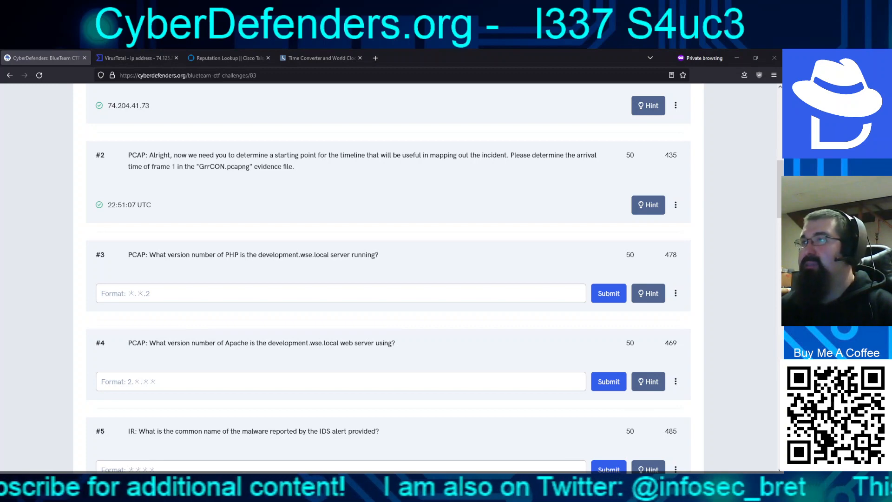
Switch to NetworkMiner and examine the Host Details of the Windows host 172.16.0.109.
key(alt+Tab)
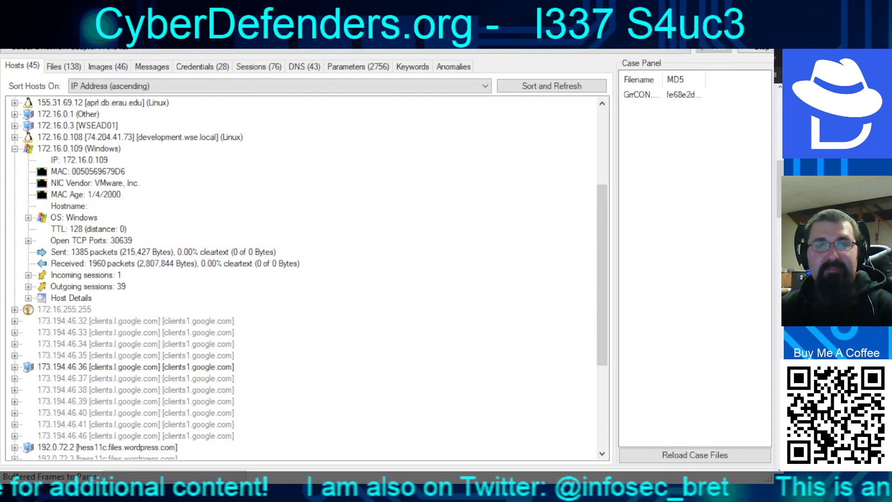
click(28, 298)
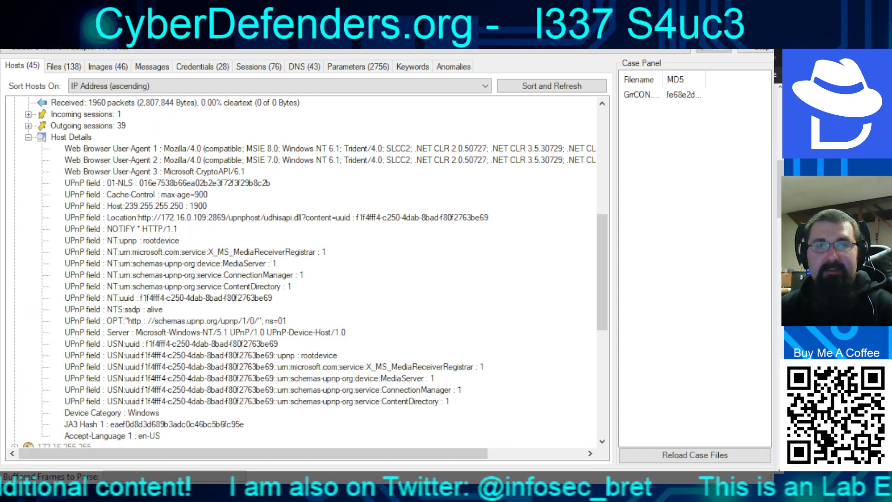
scroll(302, 269, down, 2)
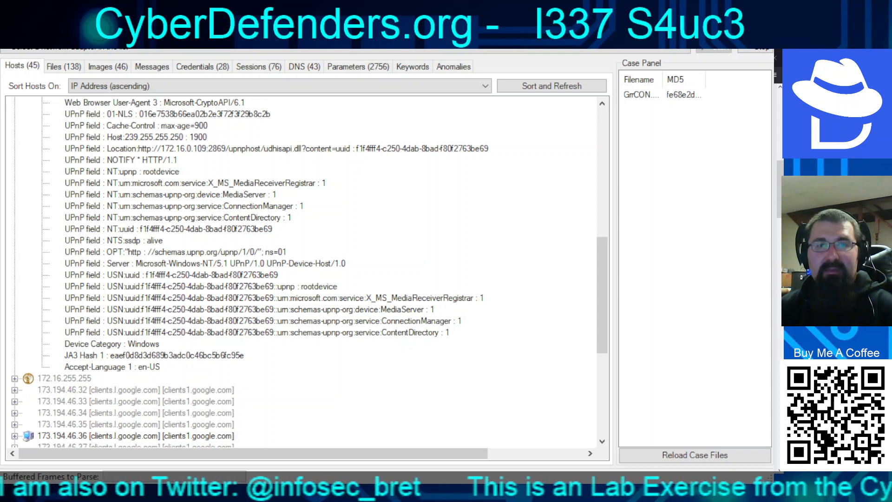
scroll(302, 270, up, 3)
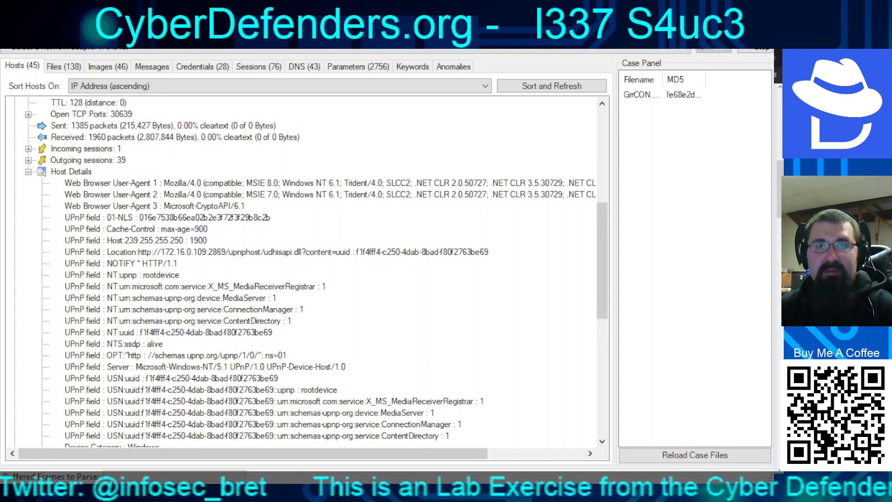
Collapse the 172.16.0.109 host and expand the development.wse.local host 172.16.0.108 in the host list.
scroll(302, 272, up, 1)
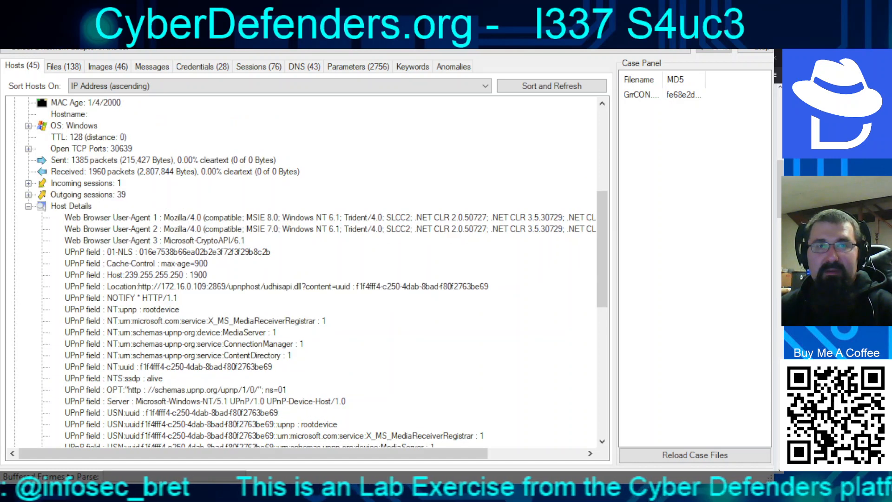
scroll(302, 272, up, 2)
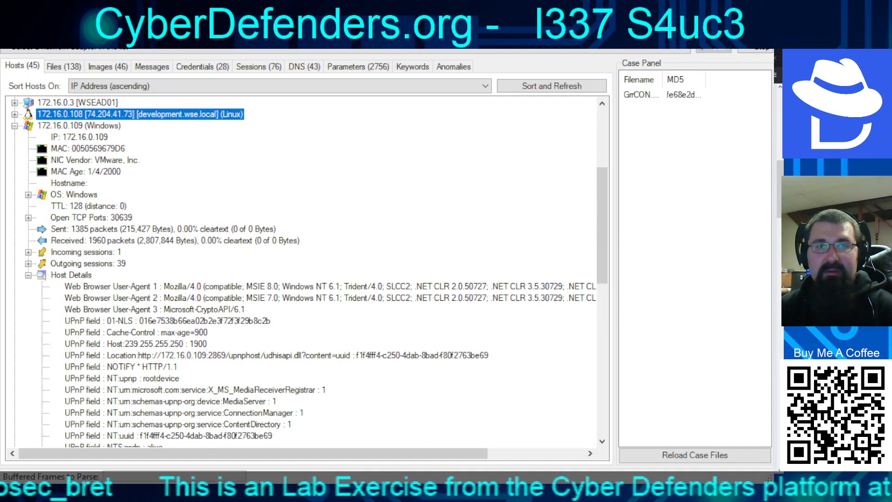
scroll(302, 272, up, 3)
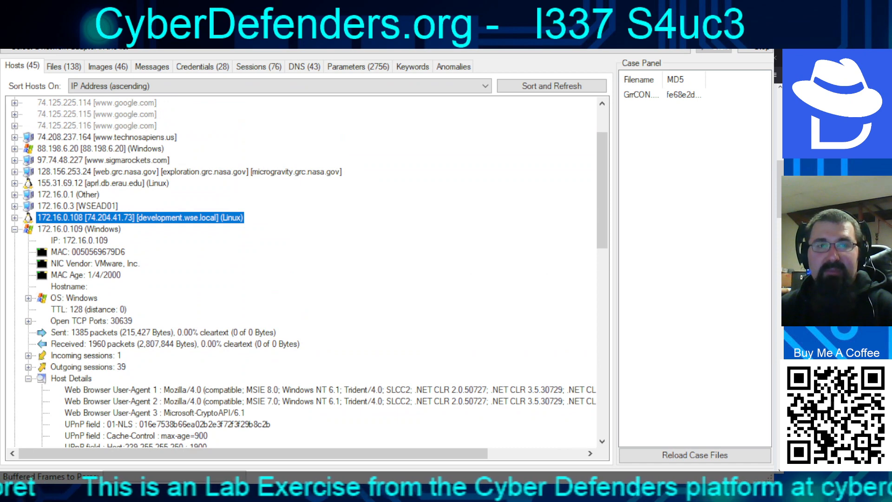
double_click(79, 229)
double_click(84, 217)
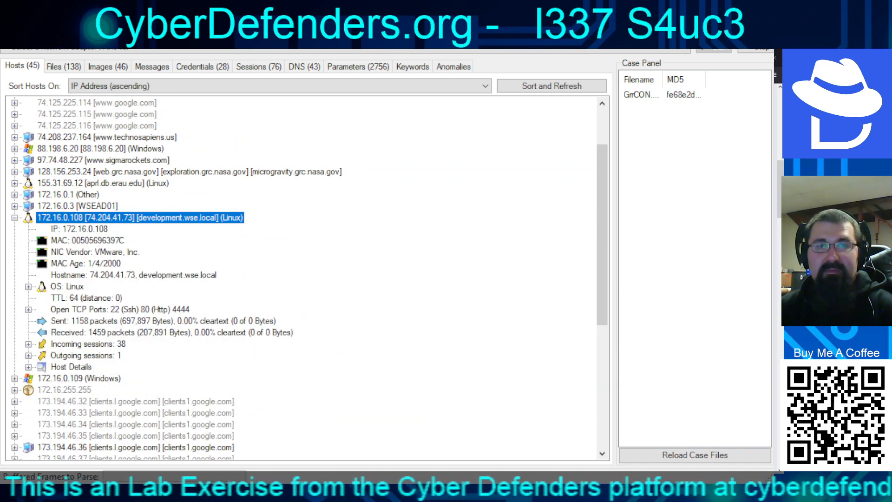
Expand the Host Details of development.wse.local (172.16.0.108) and examine its web server banner.
double_click(71, 367)
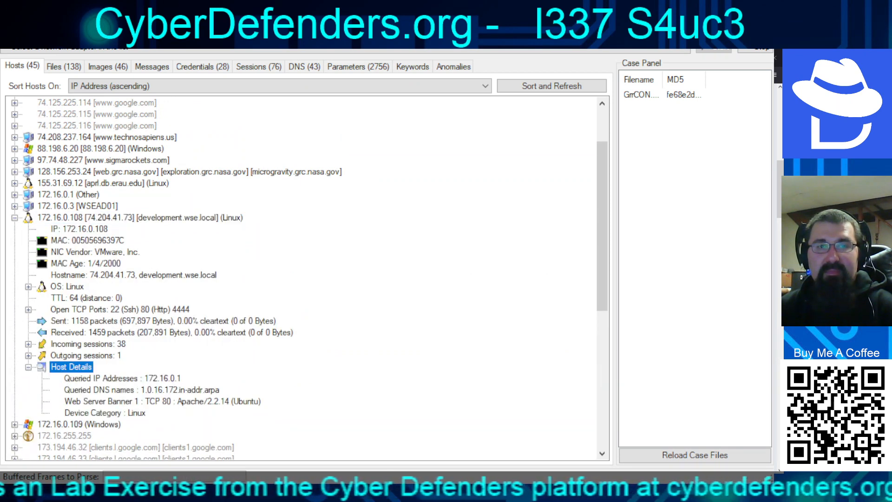
click(163, 402)
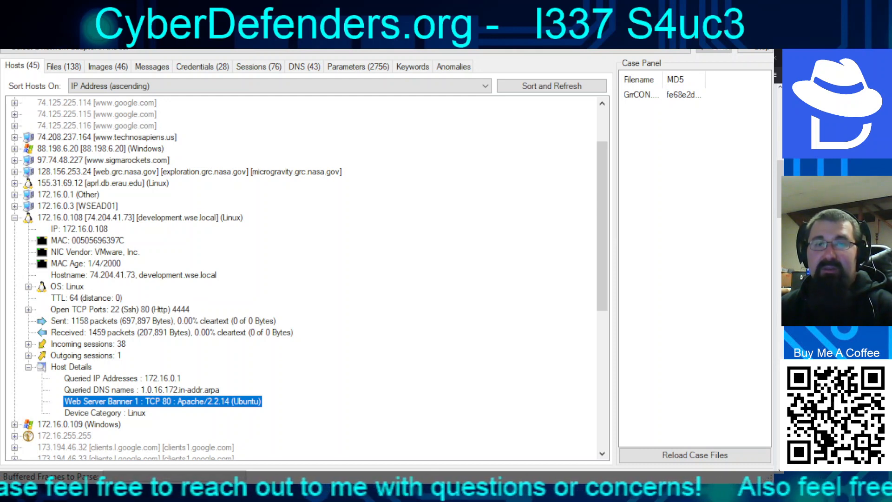
click(71, 367)
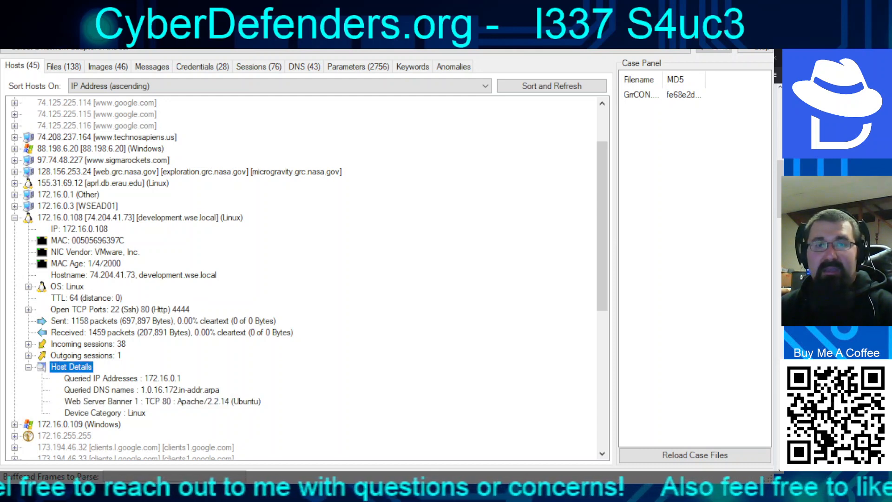
click(163, 402)
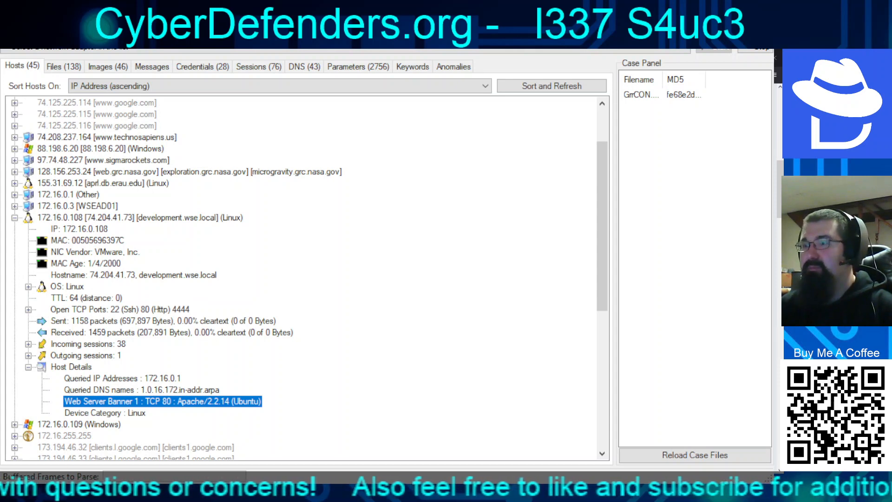
Switch to the challenge page in the browser and submit 2.2.14 as the answer to question 4 about the Apache version.
key(alt+Tab)
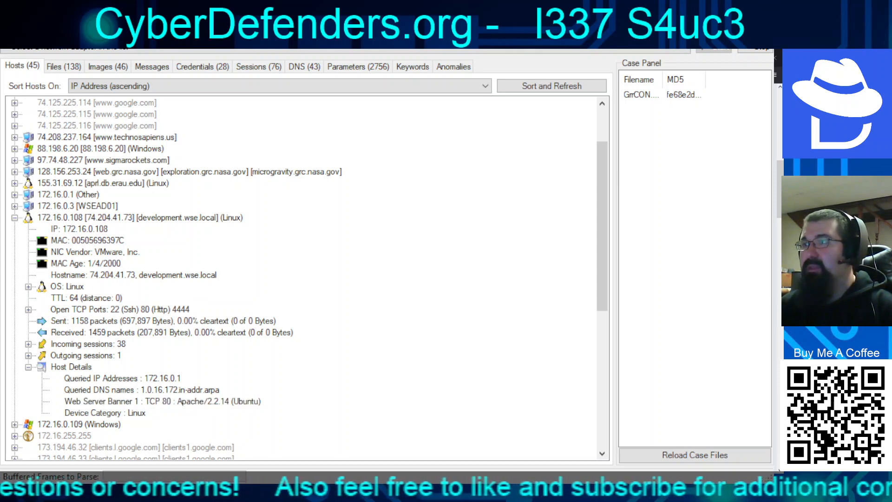
key(alt+Tab)
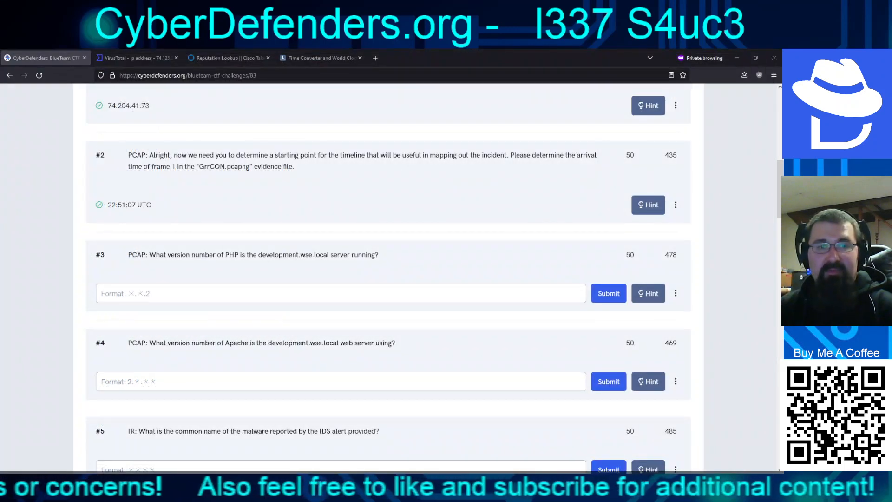
click(306, 380)
text(2)
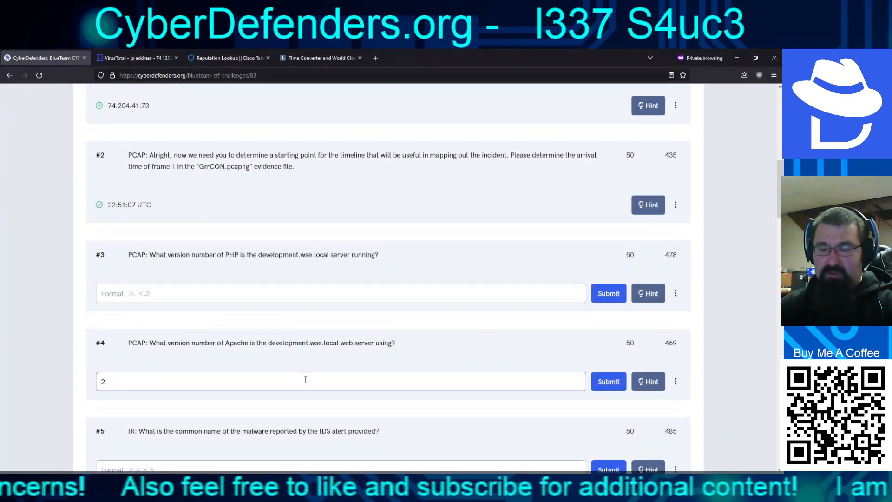
text(.2.14)
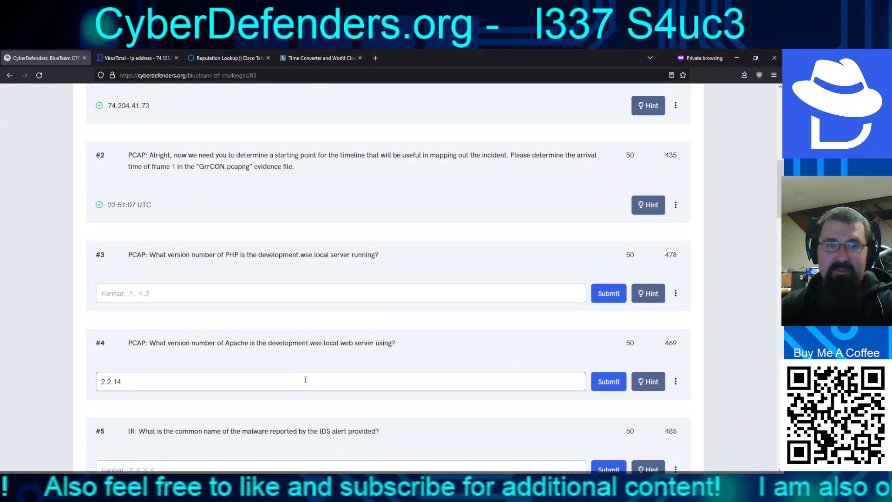
key(Return)
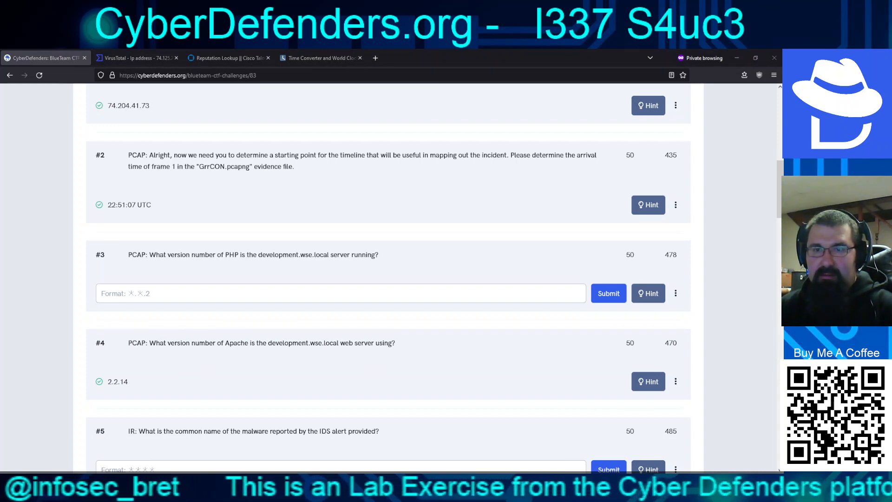
Submit 5.3.2 as the answer to question 3 about the development server's PHP version.
click(708, 388)
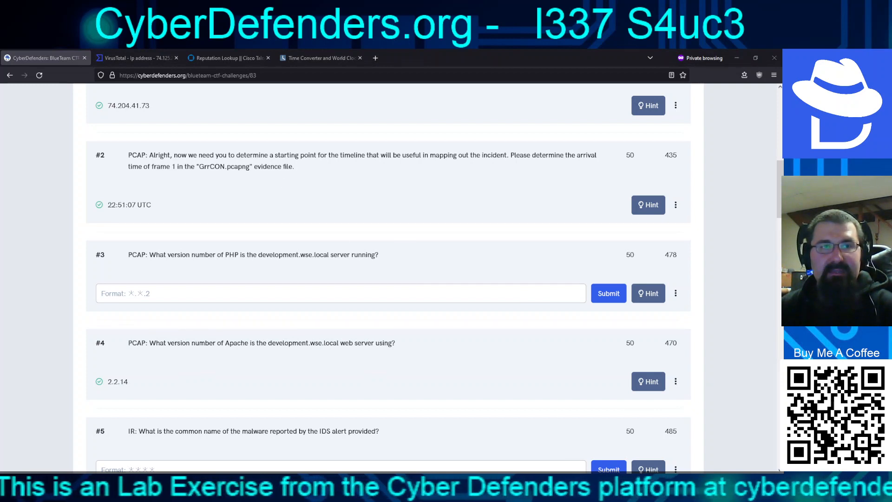
click(192, 194)
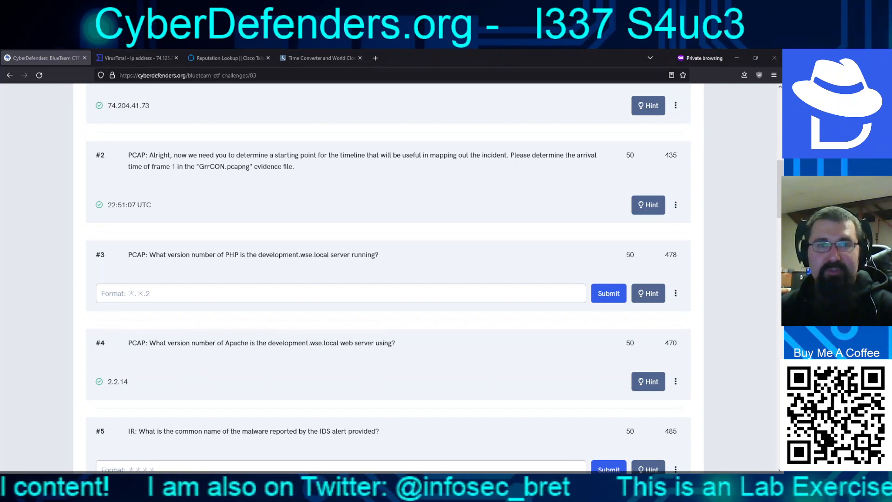
click(140, 294)
text(5)
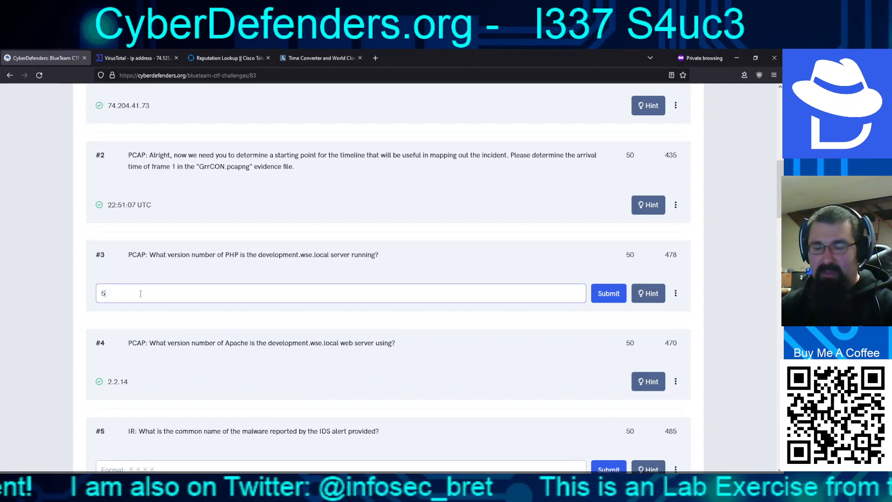
text(.3.2)
key(Return)
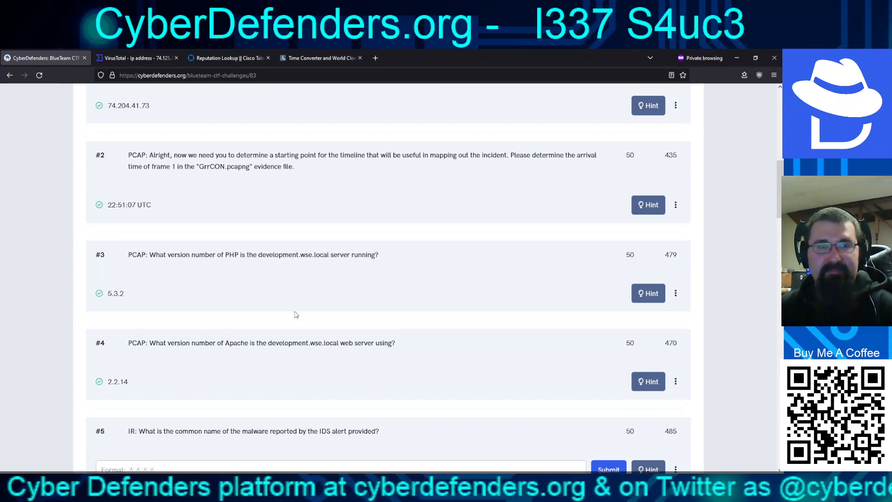
Submit zeus as the answer to question 5 about the malware's common name in the IDS alert.
scroll(296, 315, down, 7)
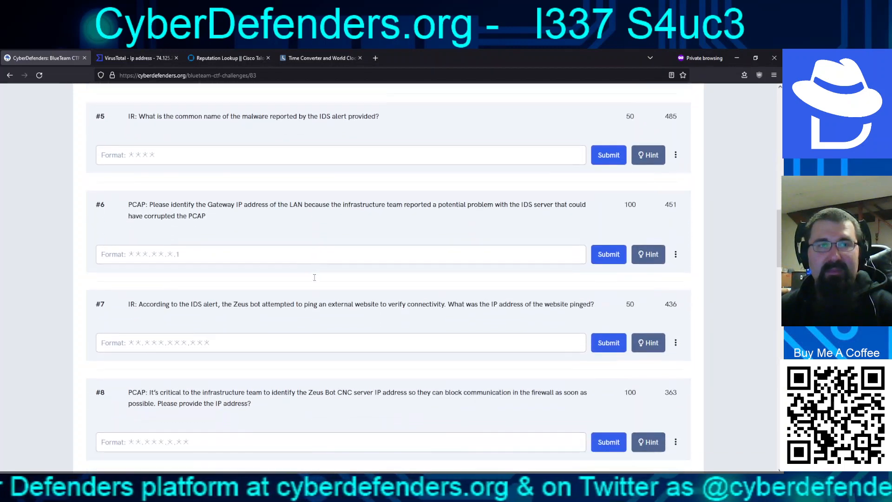
scroll(293, 272, up, 1)
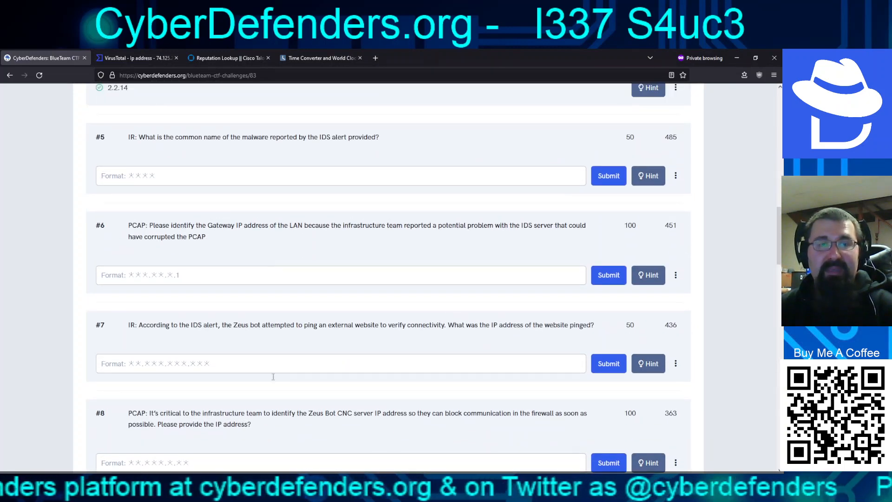
key(alt+Tab)
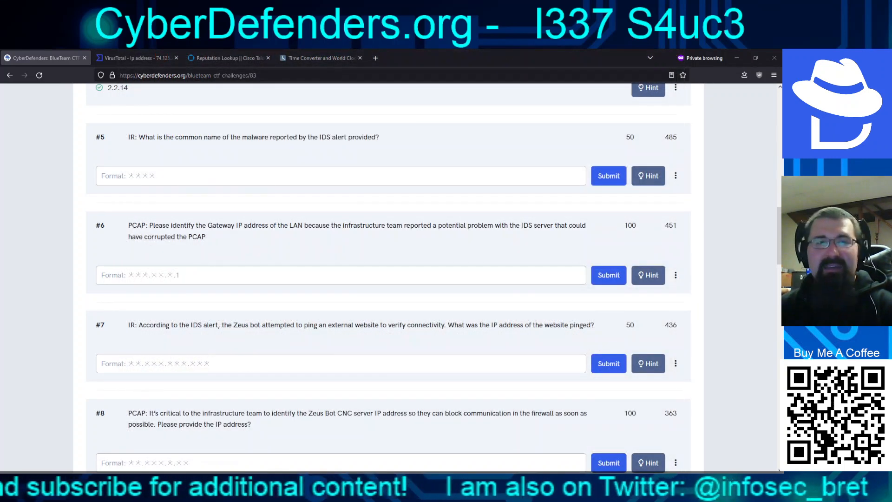
click(410, 174)
text(zues)
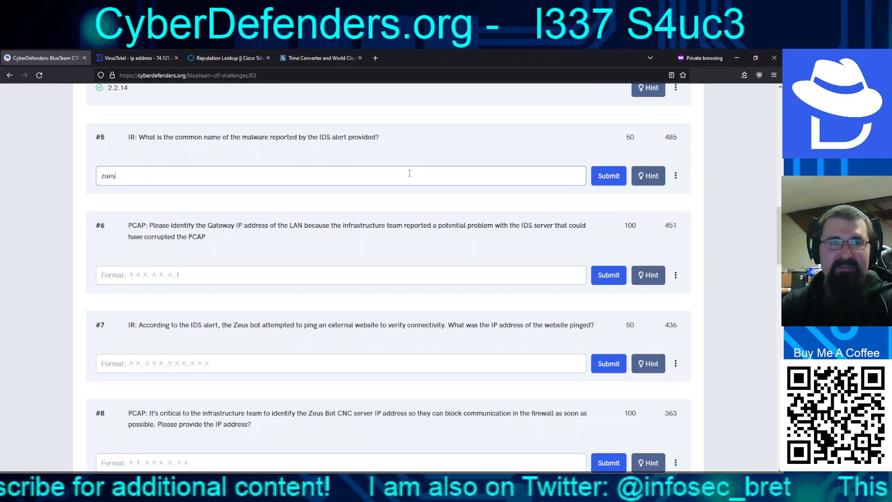
key(BackSpace)
key(BackSpace)
key(BackSpace)
text(eus)
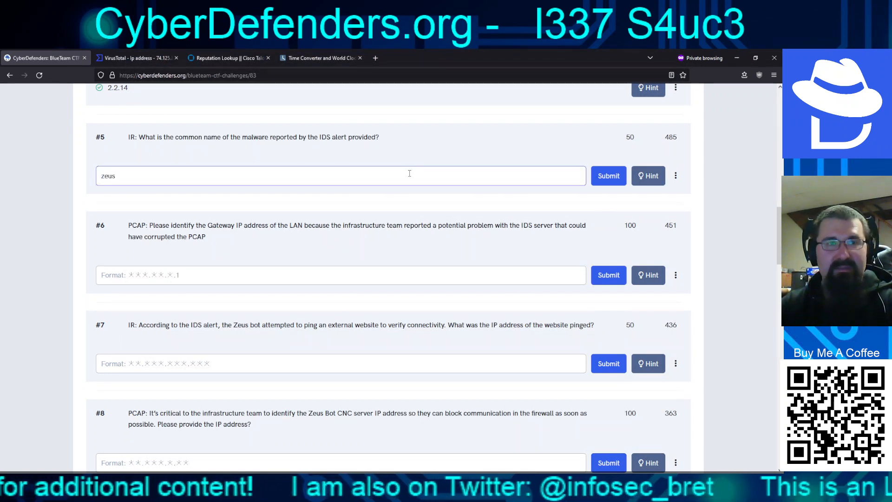
key(Return)
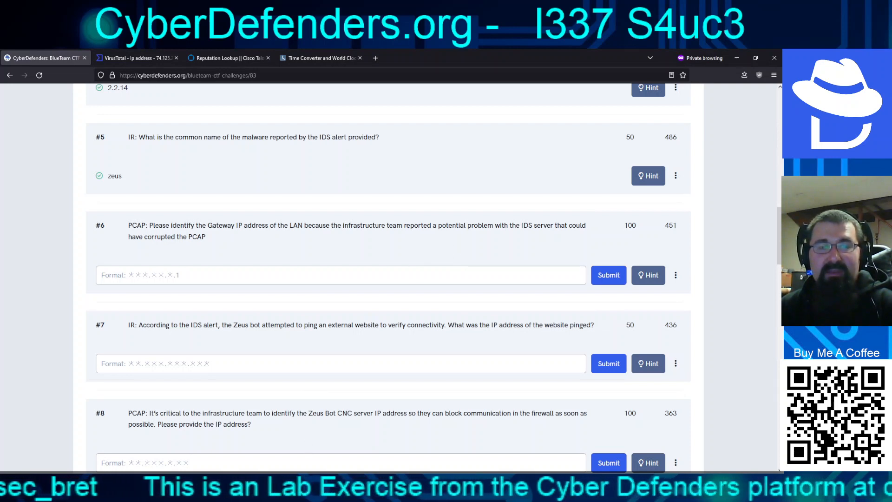
Switch to NetworkMiner and collapse the WSEAD01 host 172.16.0.3 in the host list.
key(alt+Tab)
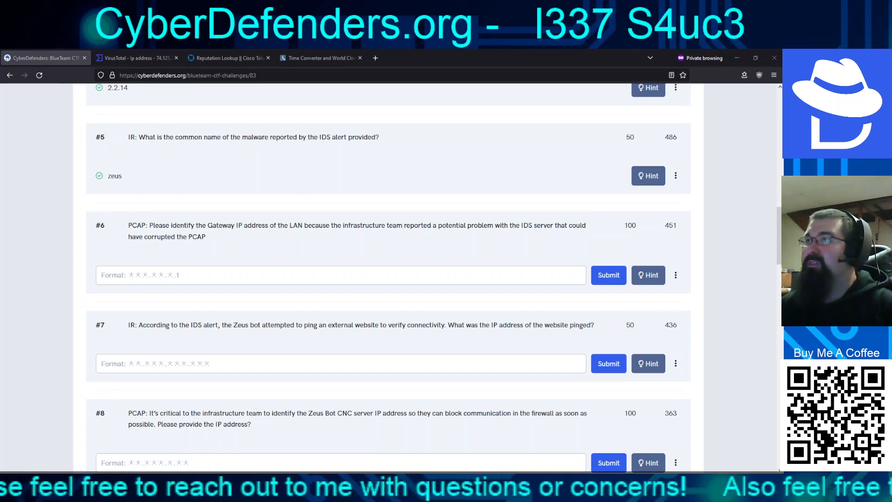
key(alt+Tab)
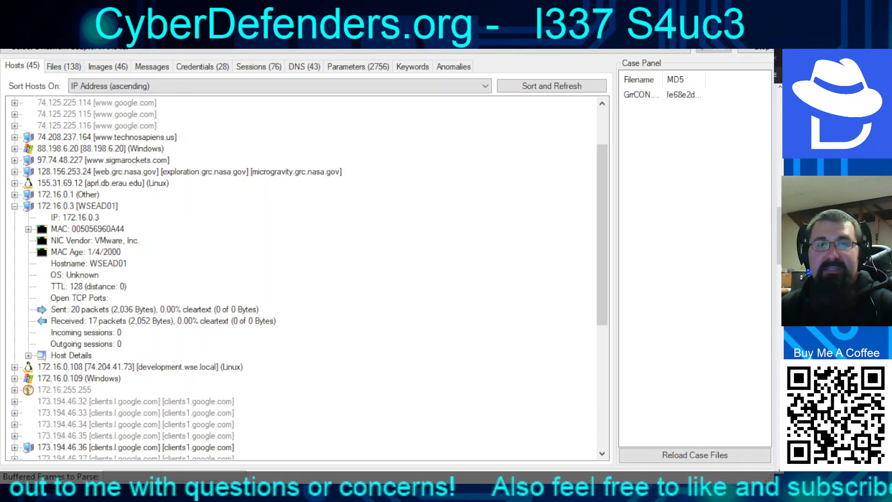
click(68, 195)
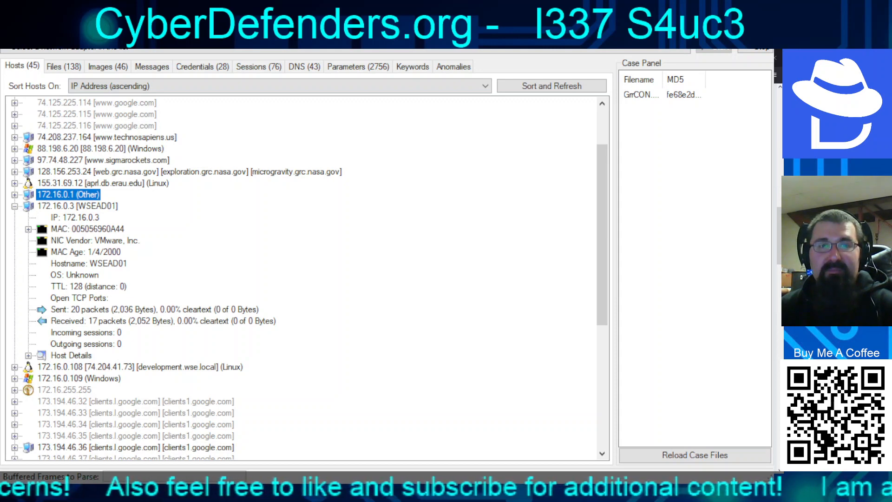
key(Down)
key(Left)
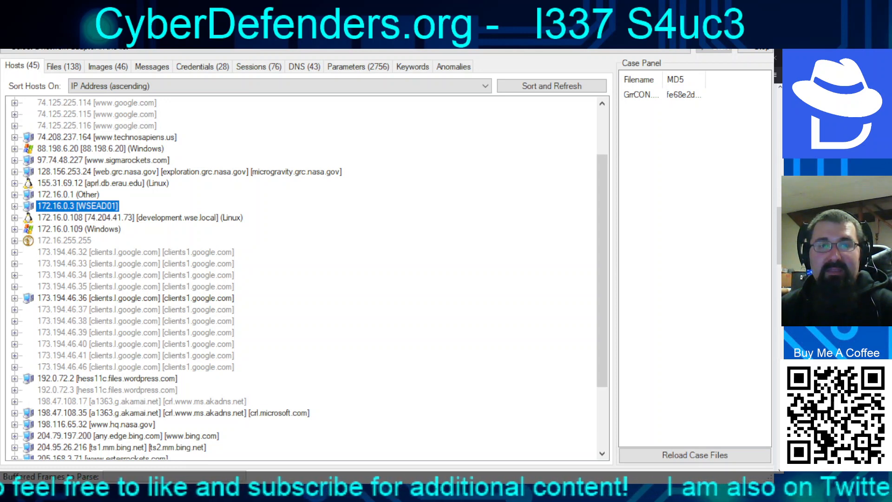
Review the internal hosts from 172.16.255.255 up to 172.16.0.1 to look for the LAN gateway.
click(64, 240)
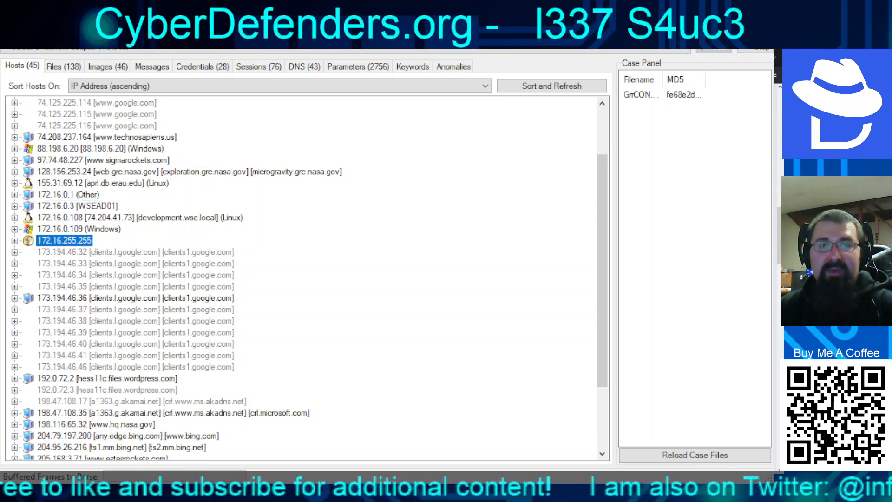
click(79, 229)
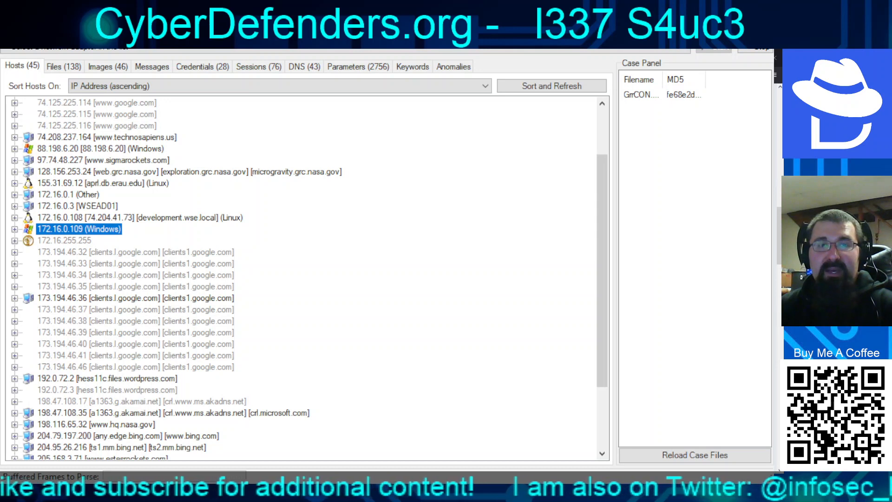
click(79, 217)
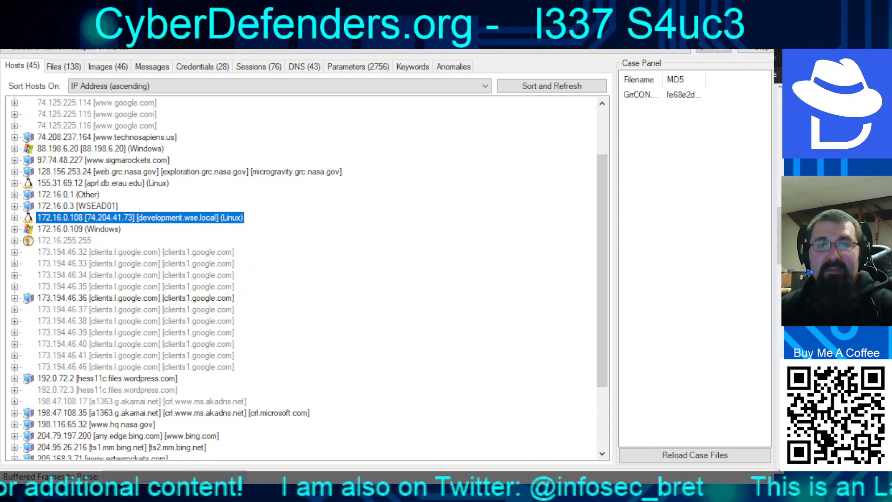
click(77, 206)
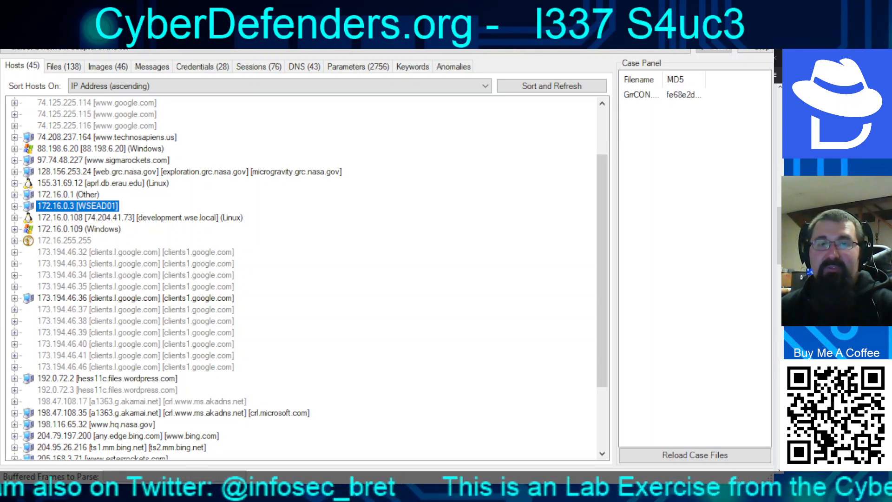
click(68, 195)
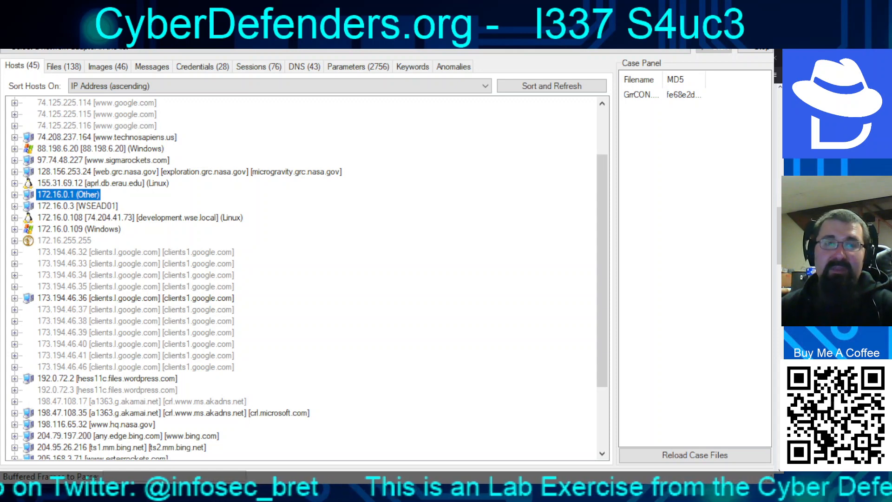
Expand host 172.16.0.1 and examine the IP addresses that share its MAC address.
key(Right)
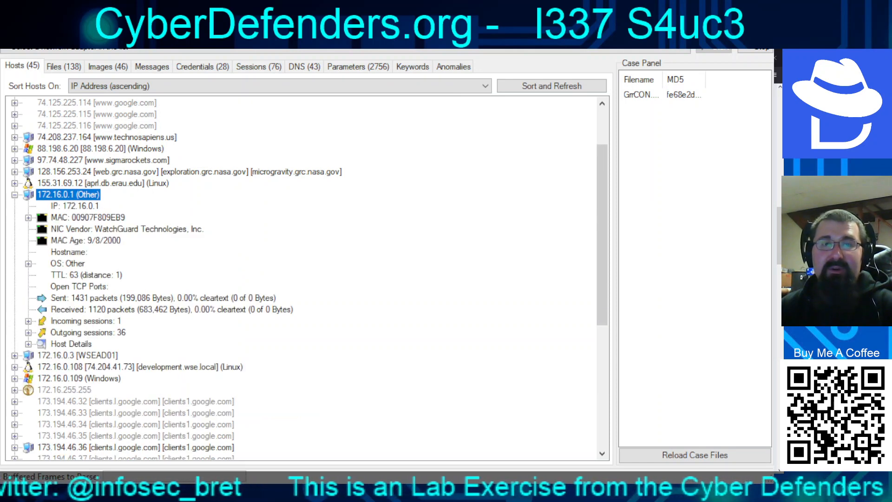
click(28, 217)
click(88, 217)
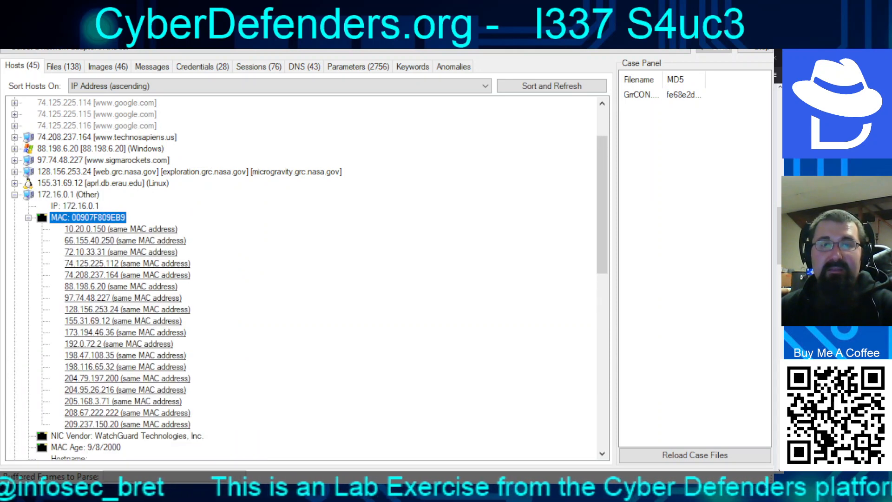
key(Left)
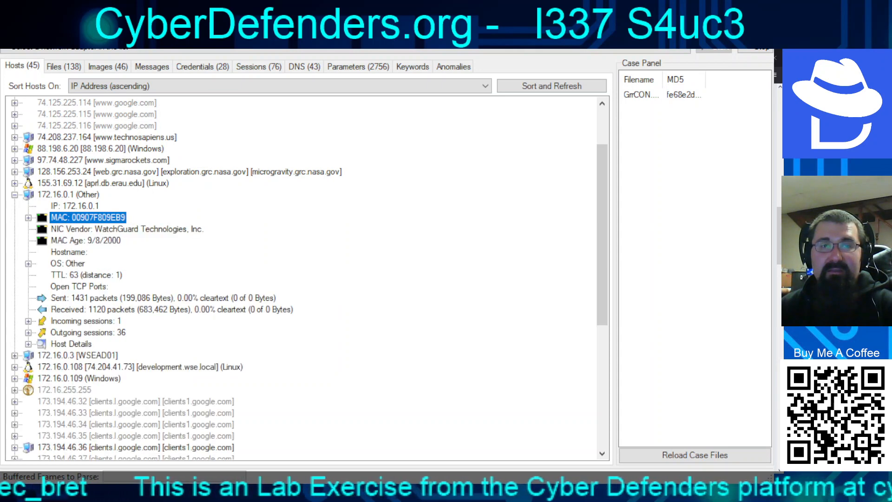
Examine the OS fingerprint and Host Details of 172.16.0.1, including its device category, and collapse the Host Details.
click(29, 264)
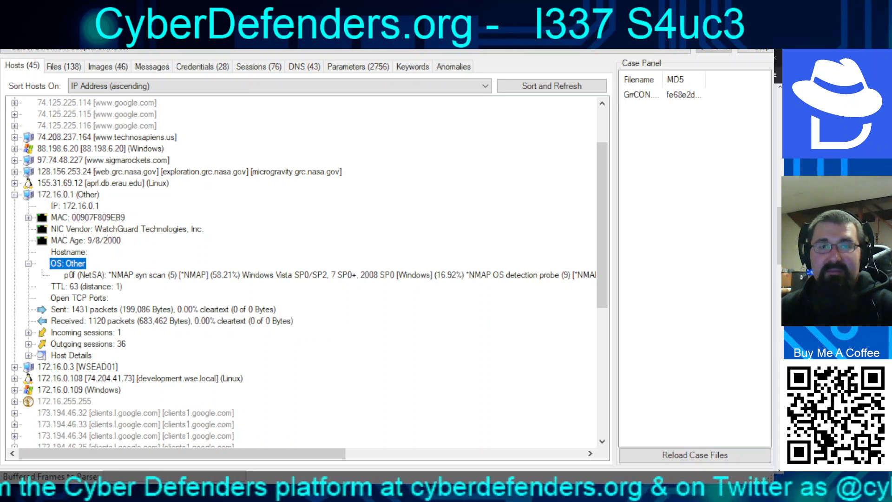
click(28, 356)
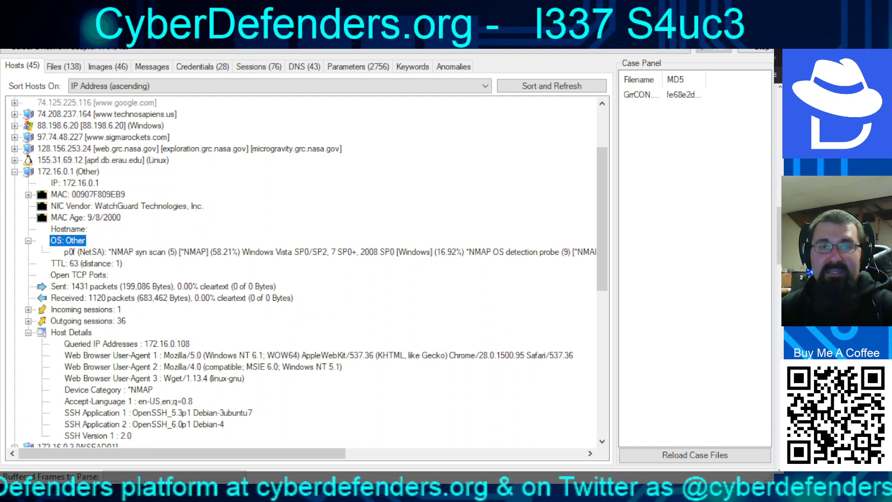
click(108, 390)
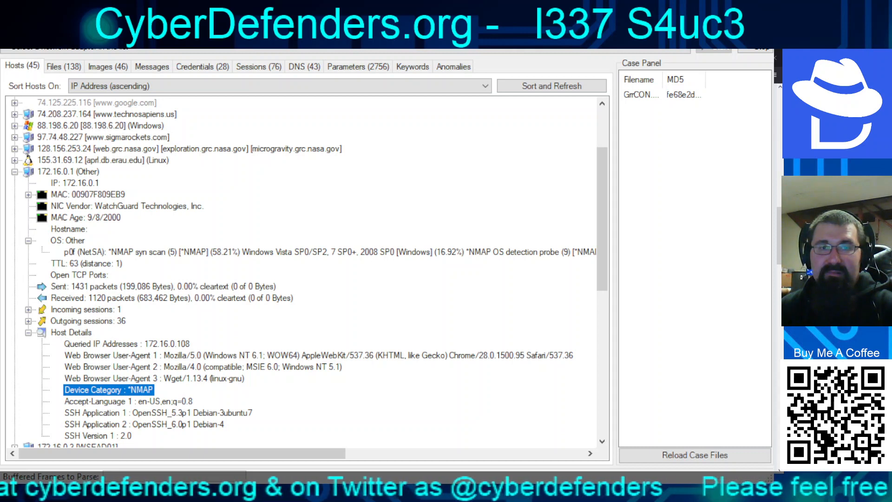
key(Left)
key(Left)
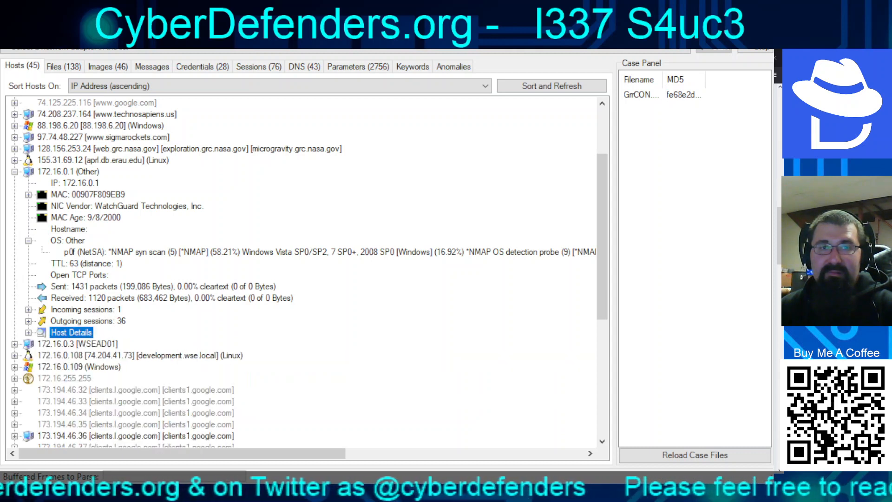
Collapse the OS details of host 172.16.0.1 and submit 172.16.0.1 on the CyberDefenders page as the answer to question 6.
click(28, 240)
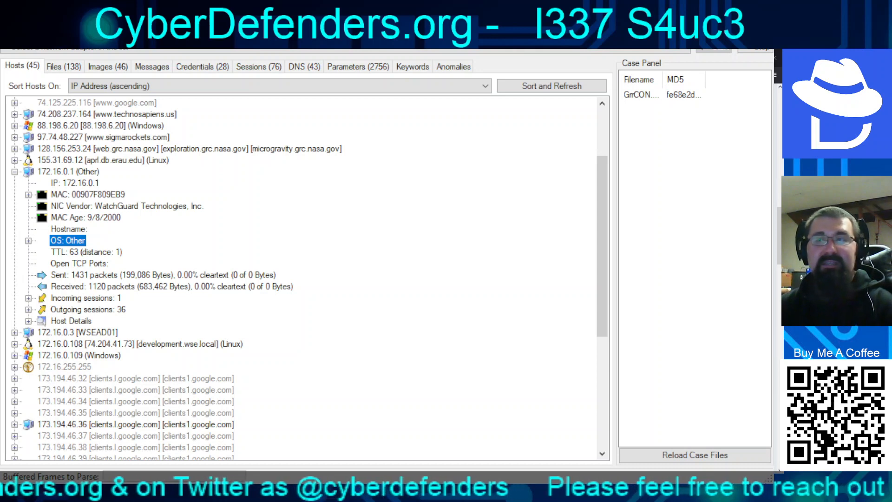
key(alt+Tab)
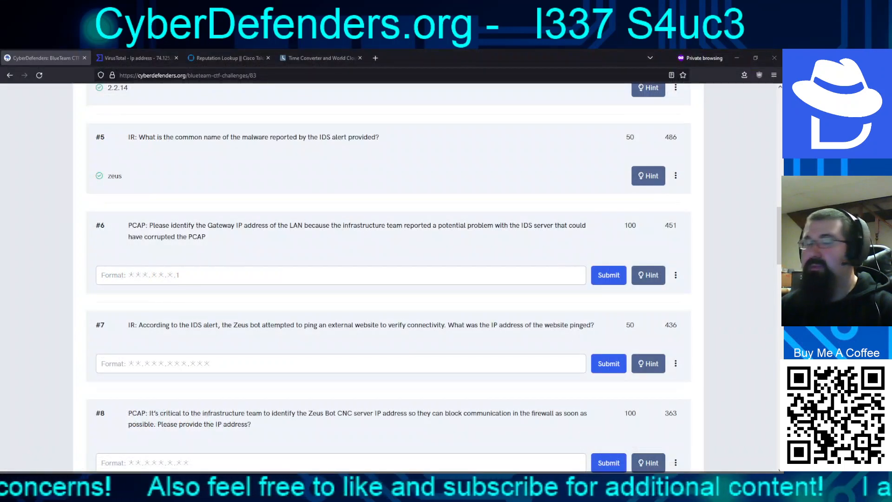
click(210, 276)
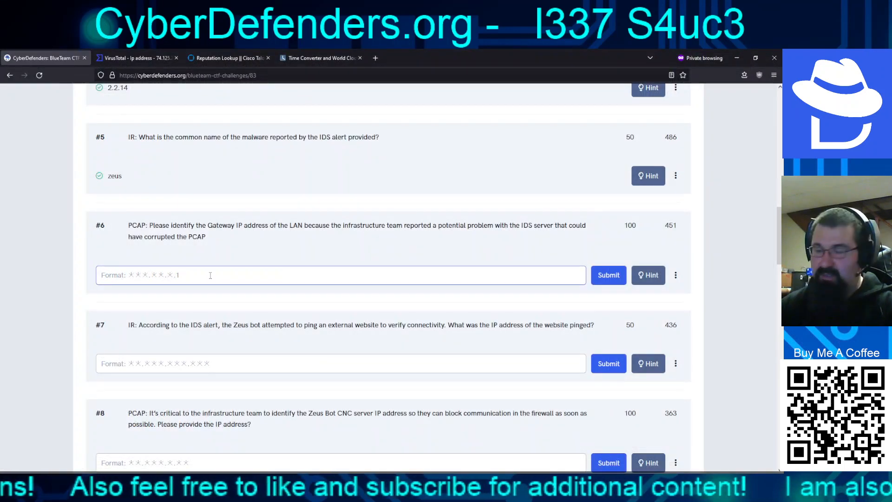
text(172.16.0.1)
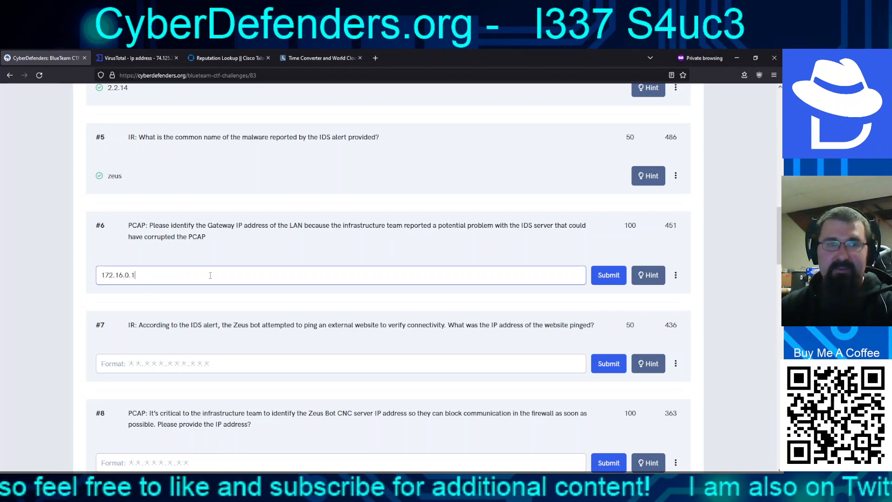
key(Return)
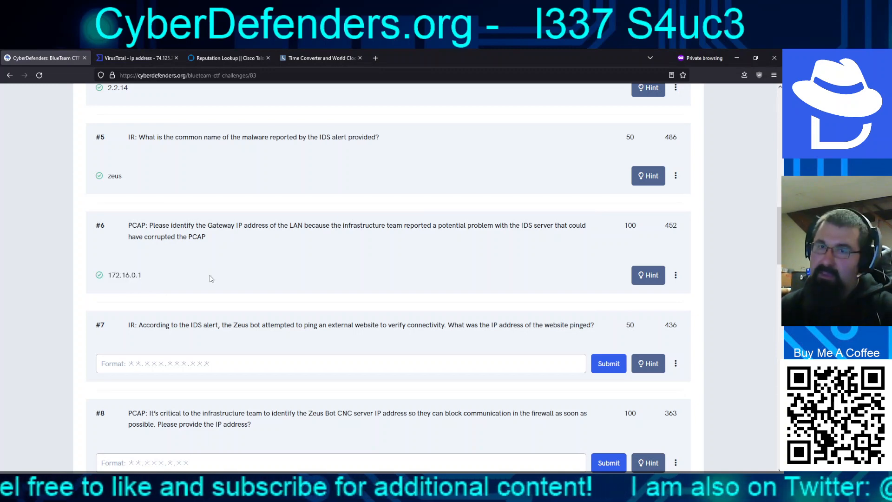
Read question 7 and review the packets filtered by icmp in Wireshark for a ping to an external website.
scroll(227, 302, down, 2)
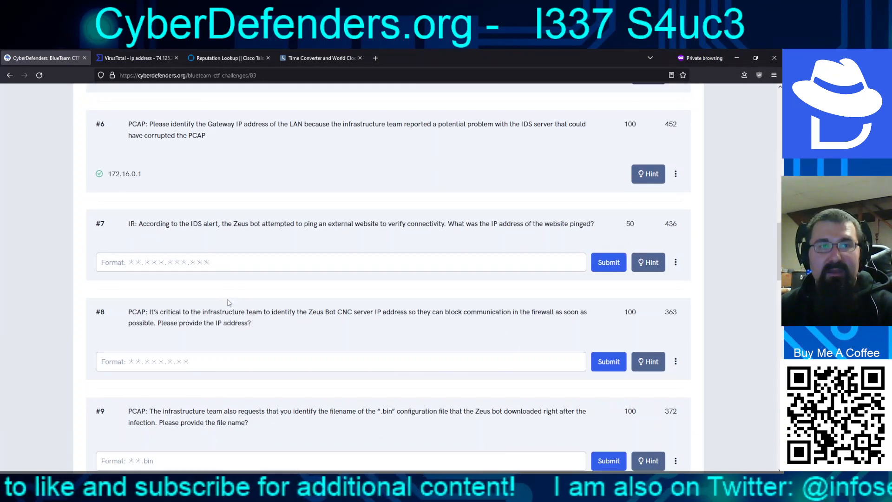
scroll(228, 303, down, 2)
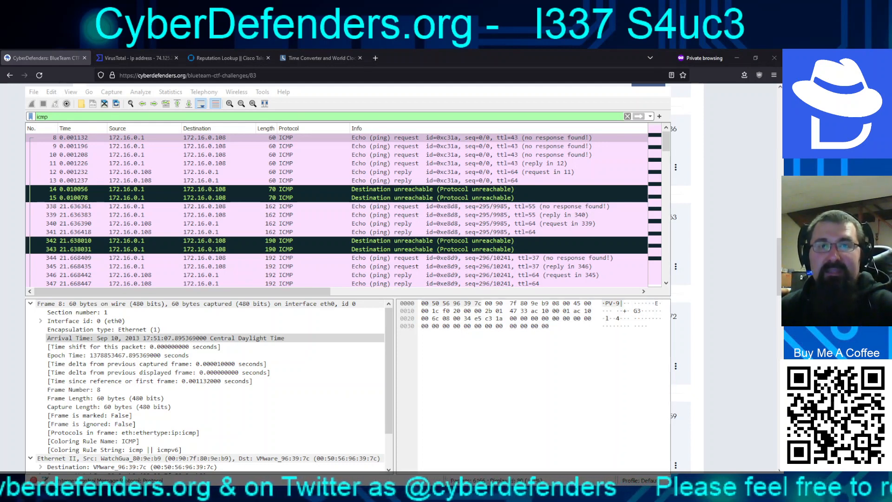
click(333, 88)
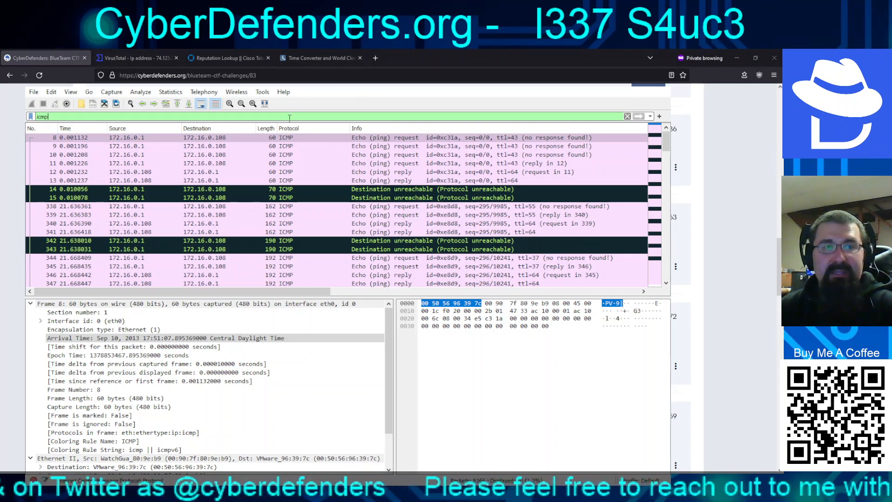
click(214, 232)
scroll(242, 237, down, 2)
scroll(263, 240, down, 1)
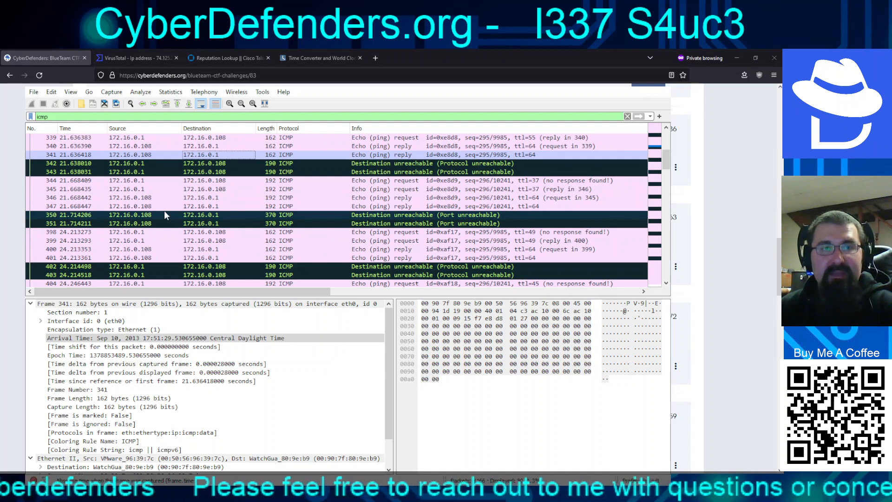
scroll(164, 216, down, 2)
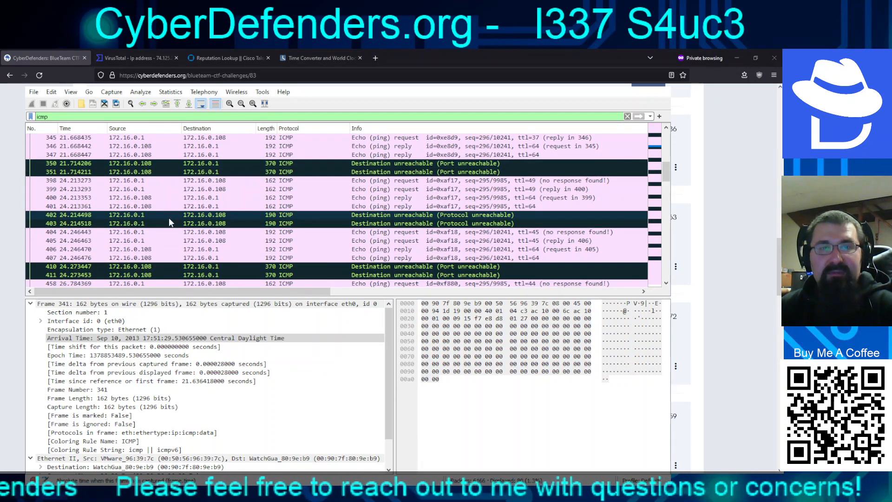
scroll(168, 227, down, 2)
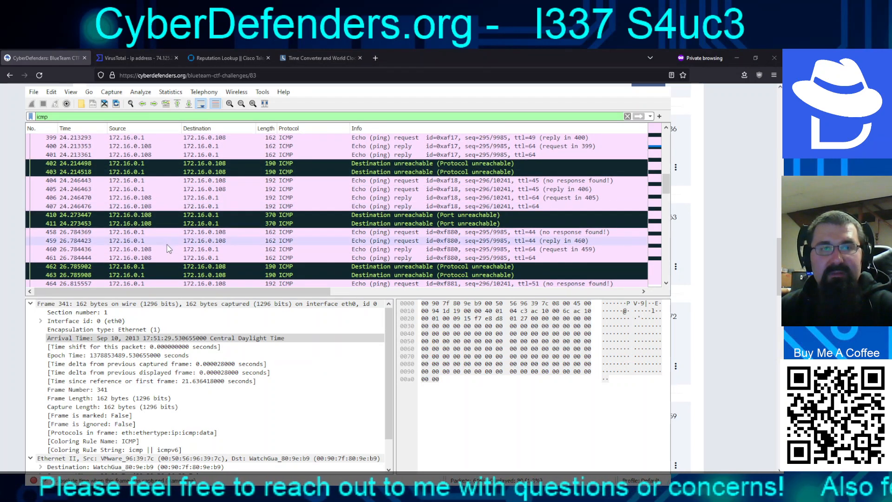
scroll(167, 246, down, 2)
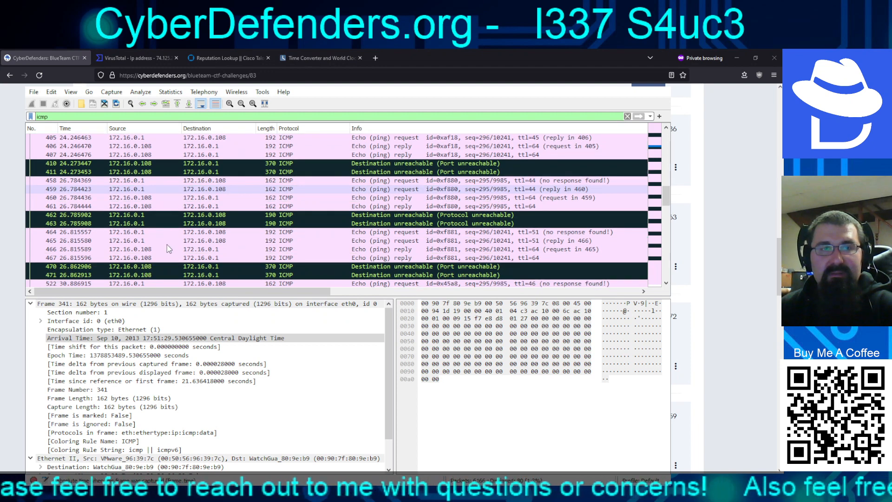
scroll(167, 245, down, 3)
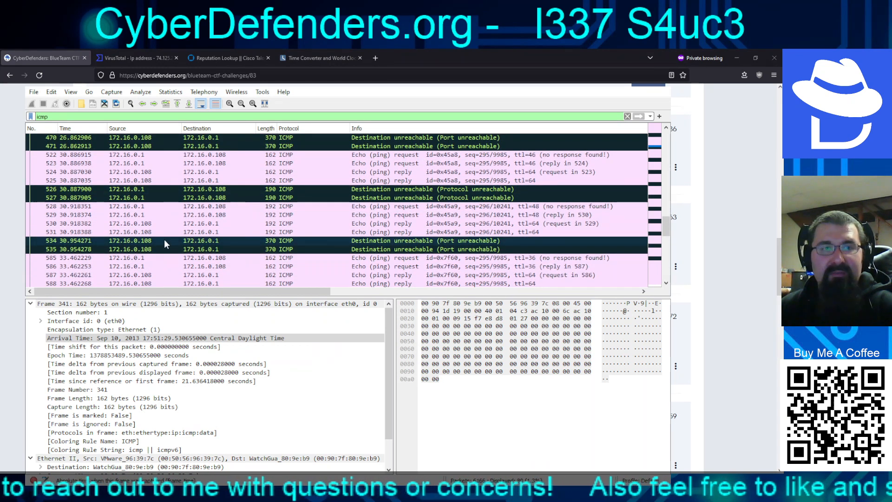
scroll(166, 241, down, 3)
scroll(166, 239, down, 2)
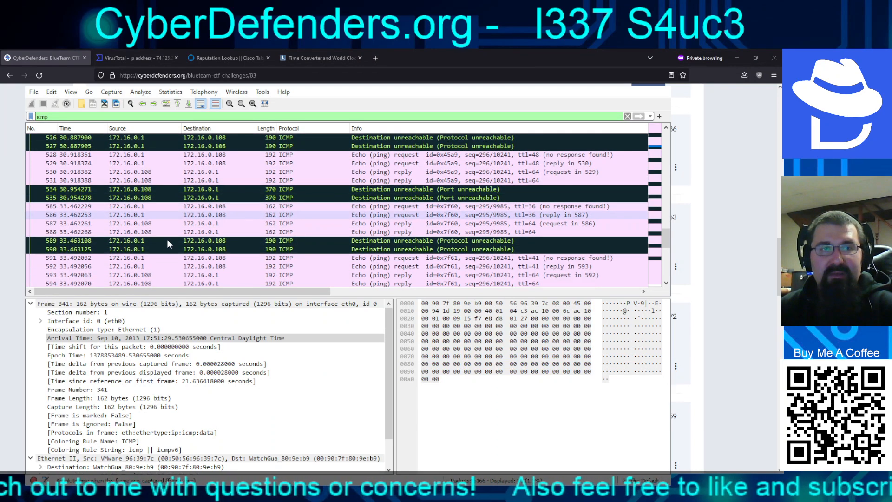
scroll(167, 239, down, 1)
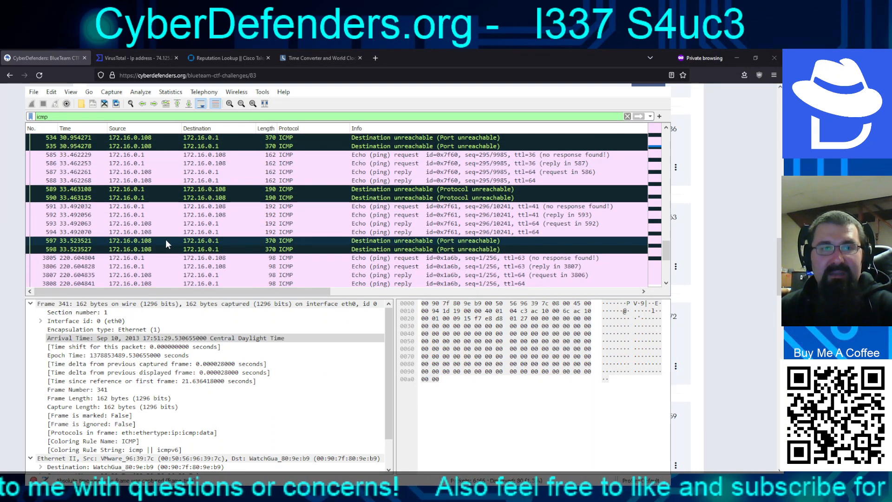
scroll(166, 239, down, 1)
scroll(160, 241, down, 2)
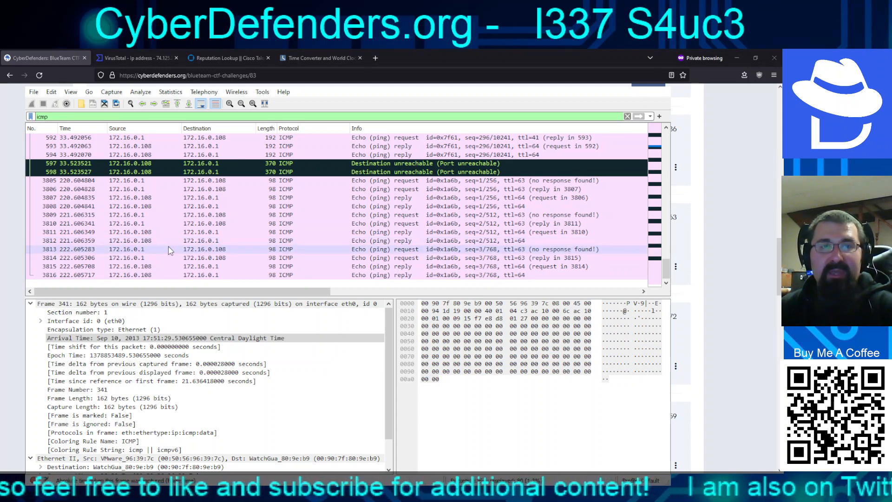
scroll(185, 256, up, 3)
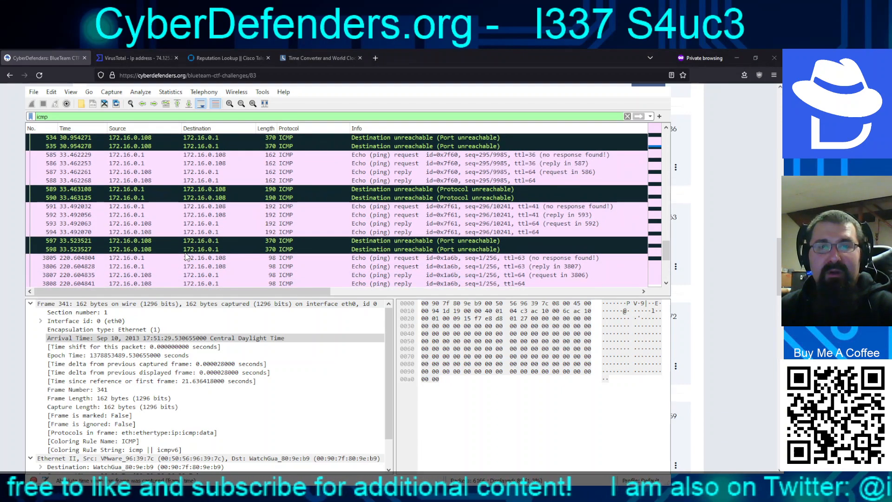
scroll(184, 255, up, 2)
scroll(182, 254, up, 10)
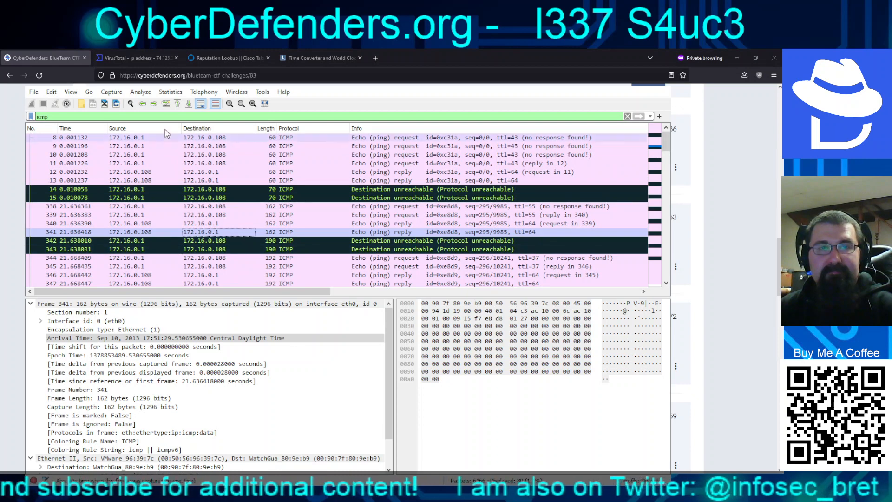
Try filtering the capture by icmpv6 and restore the icmp display filter.
click(148, 138)
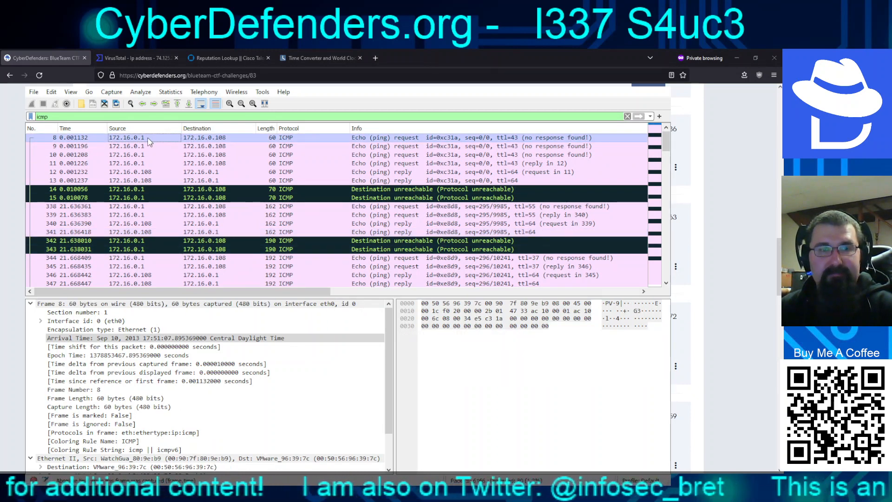
click(120, 114)
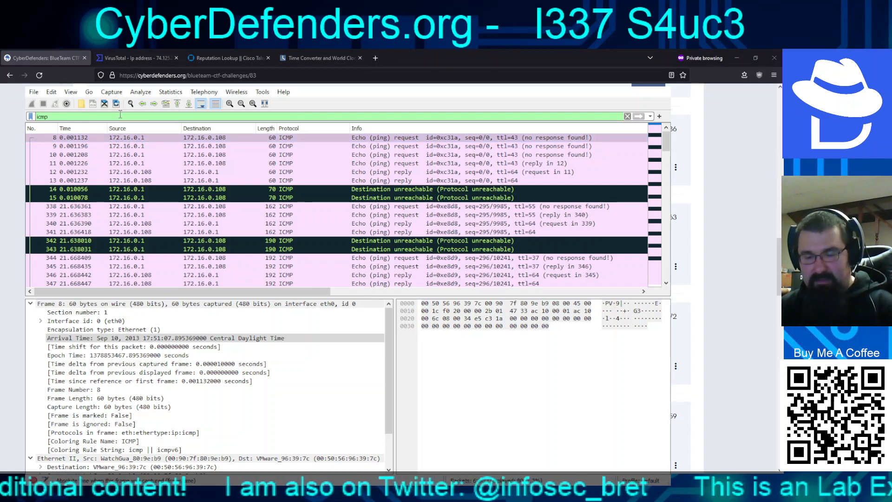
text(v6)
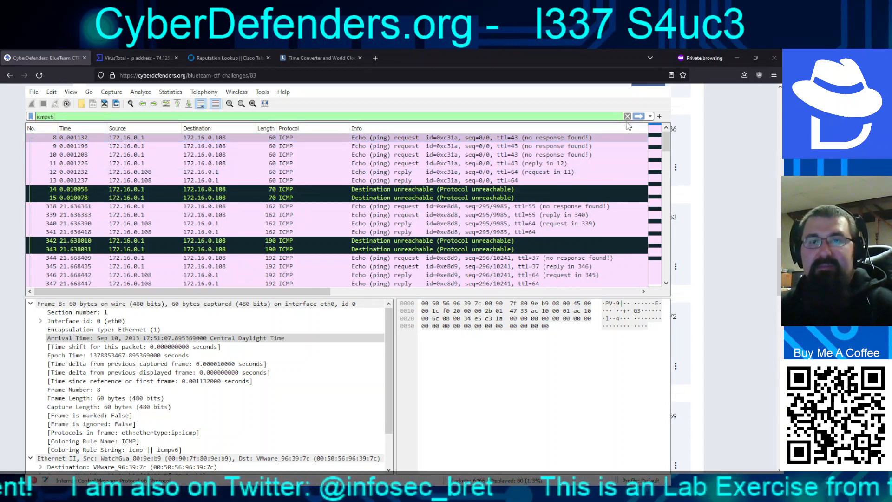
key(Return)
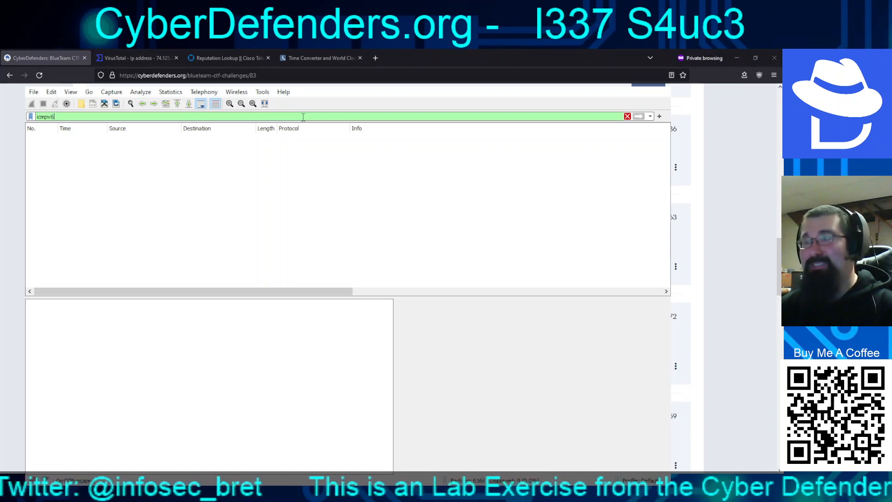
key(BackSpace)
key(BackSpace)
key(Return)
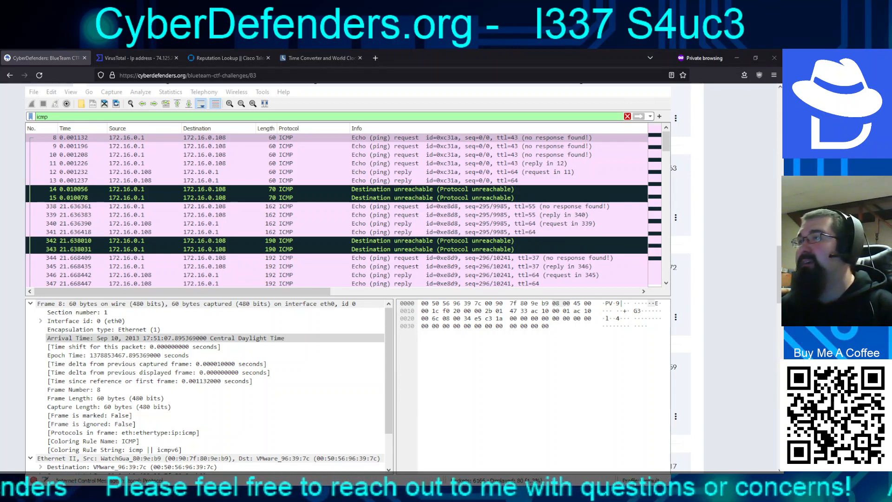
Consult the IDS alert's IP header and submit its destination address 74.125.225.112 as the answer to question 7.
key(alt+Tab)
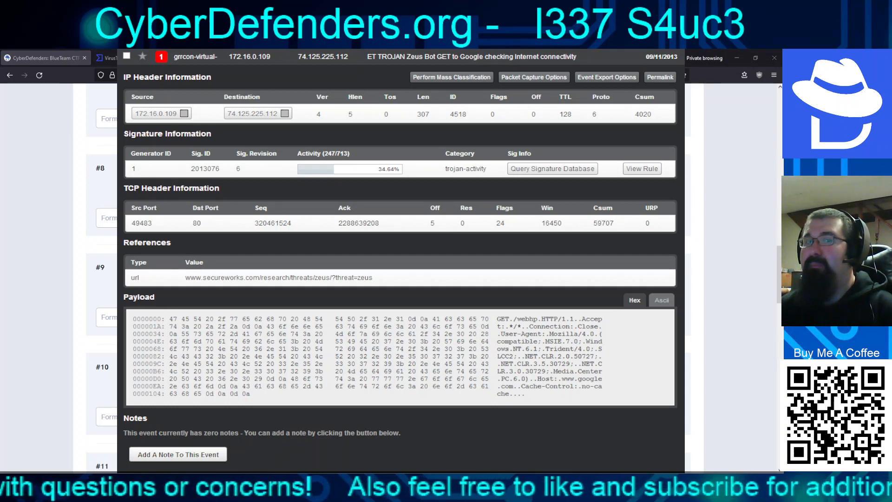
scroll(389, 279, down, 1)
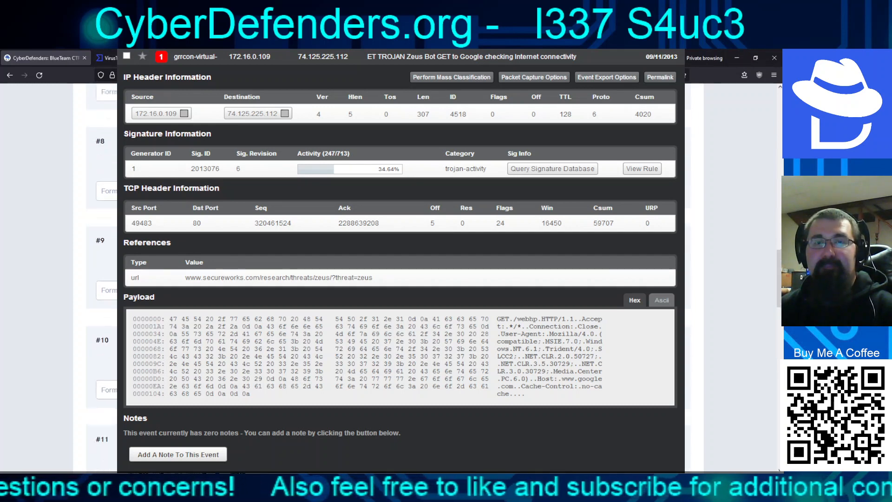
scroll(388, 279, up, 4)
scroll(388, 279, down, 2)
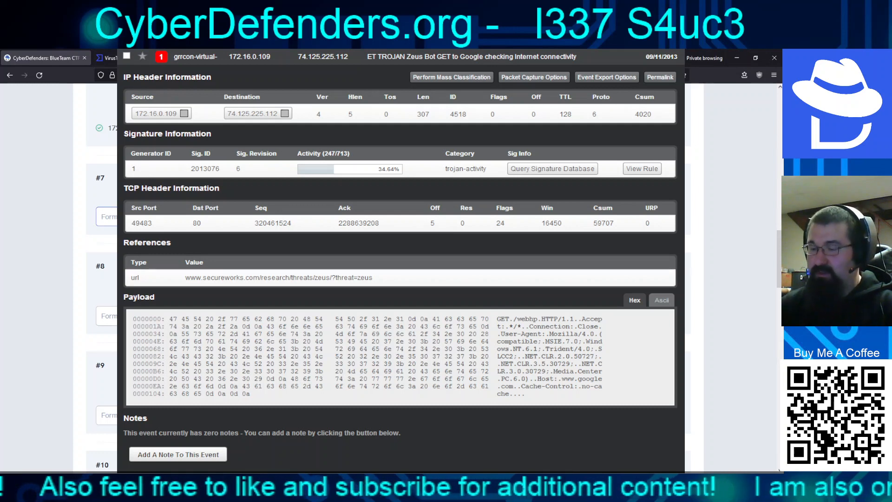
text(74.)
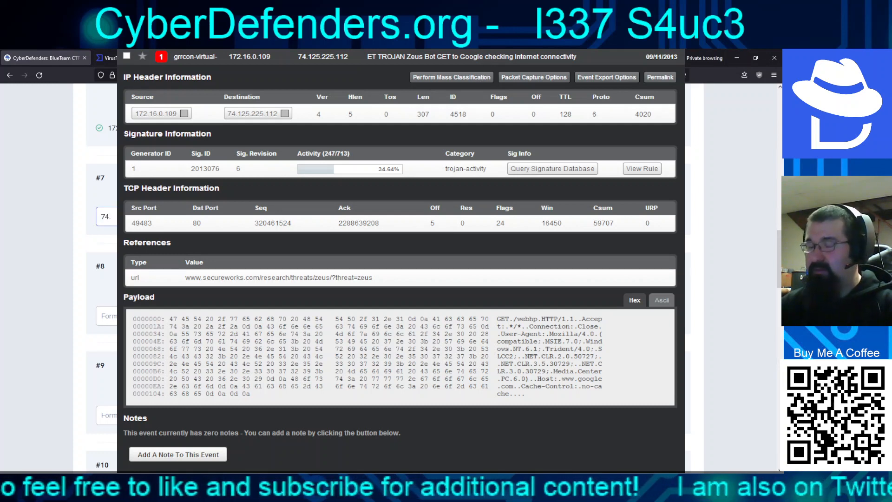
text(125.225.112)
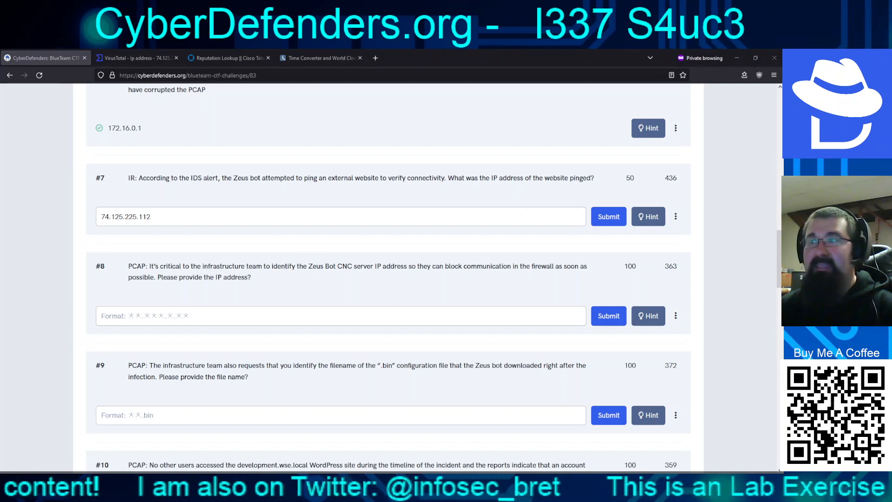
click(609, 217)
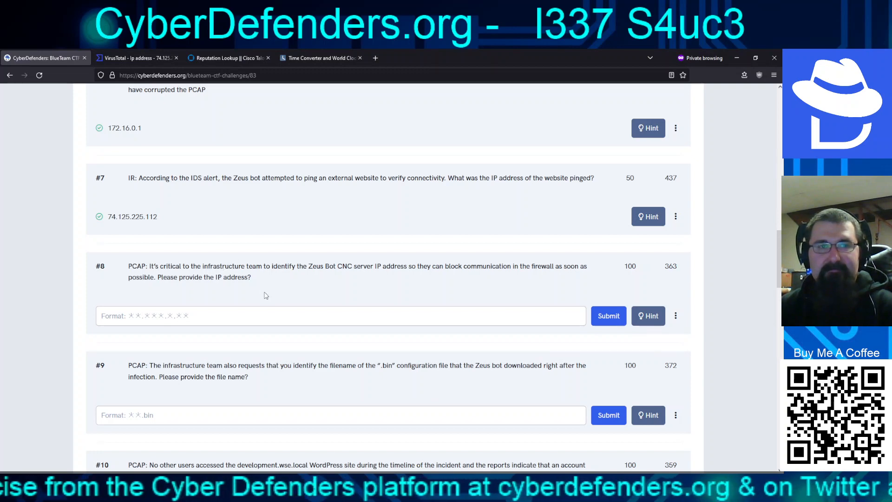
Read question 8 and examine the outgoing sessions of host 172.16.0.109 in NetworkMiner for the Zeus Bot CNC server.
scroll(210, 278, down, 2)
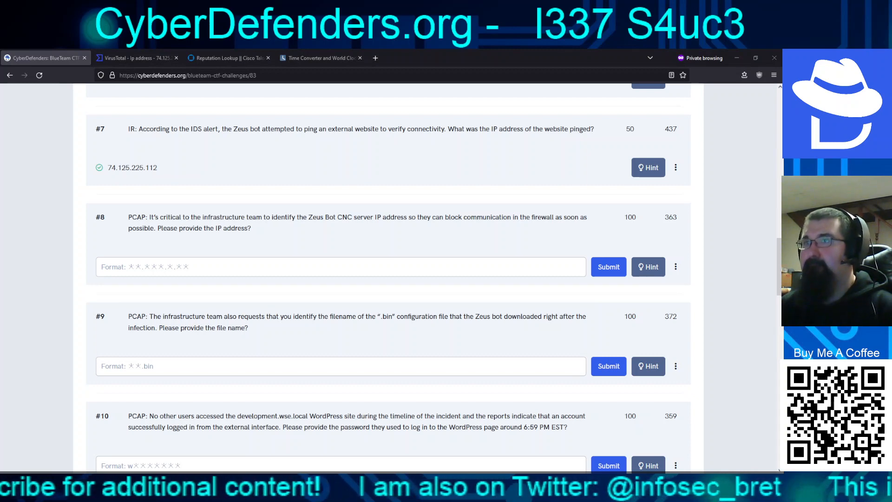
key(alt+Tab)
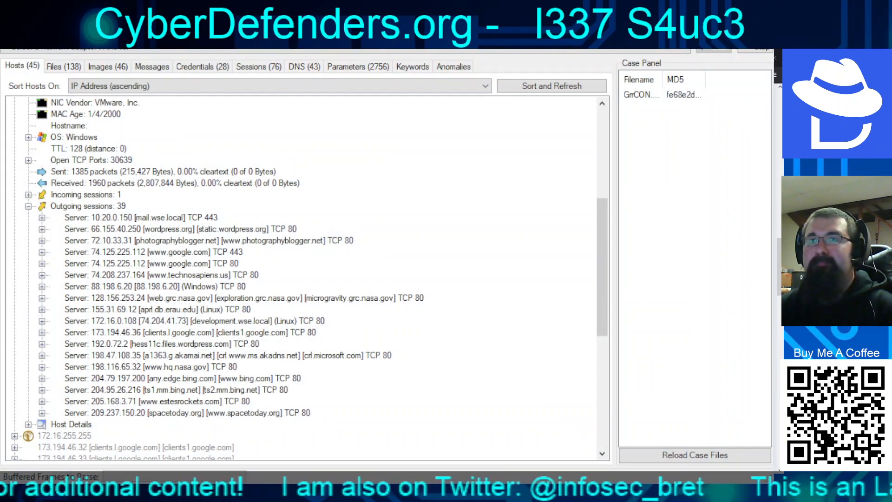
scroll(307, 269, down, 1)
scroll(307, 269, up, 3)
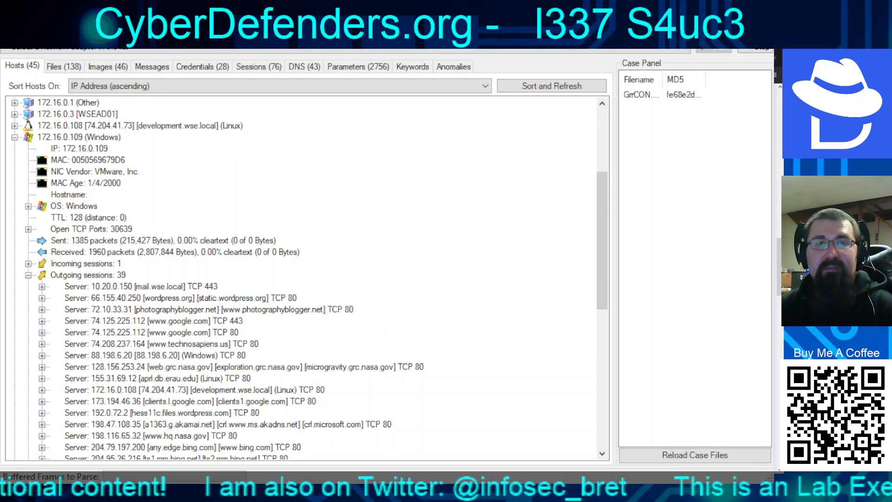
click(79, 137)
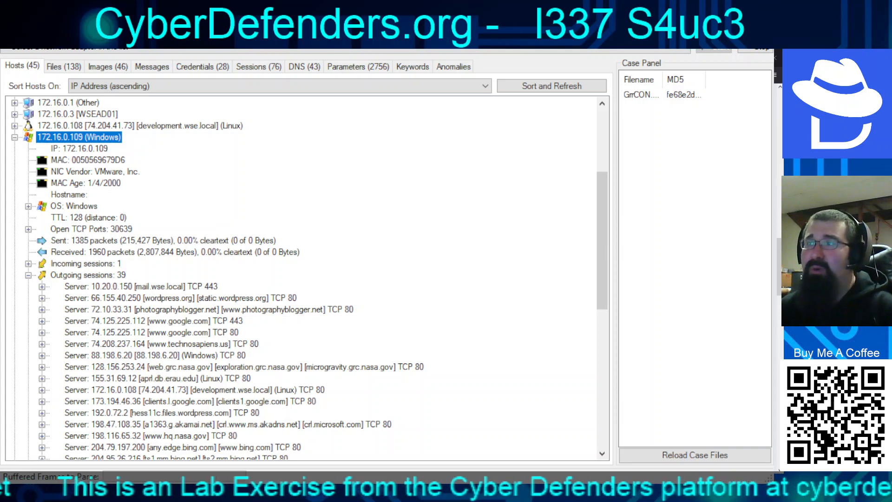
scroll(307, 279, down, 1)
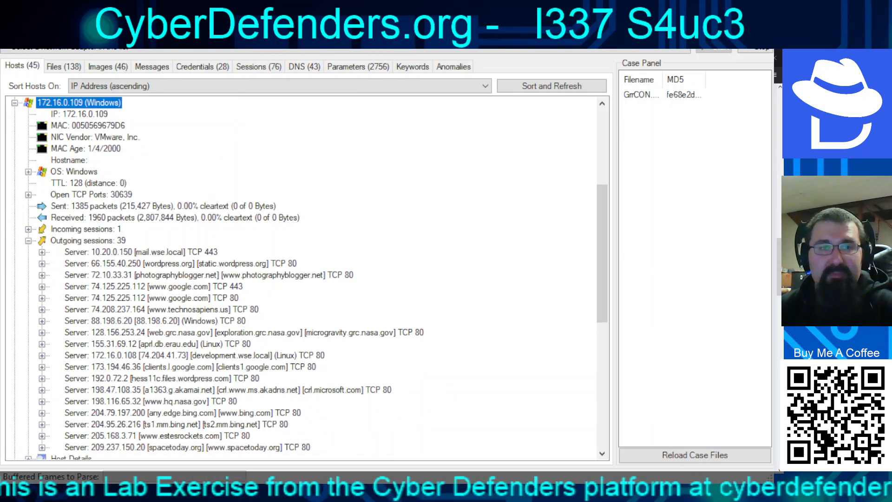
scroll(307, 279, down, 1)
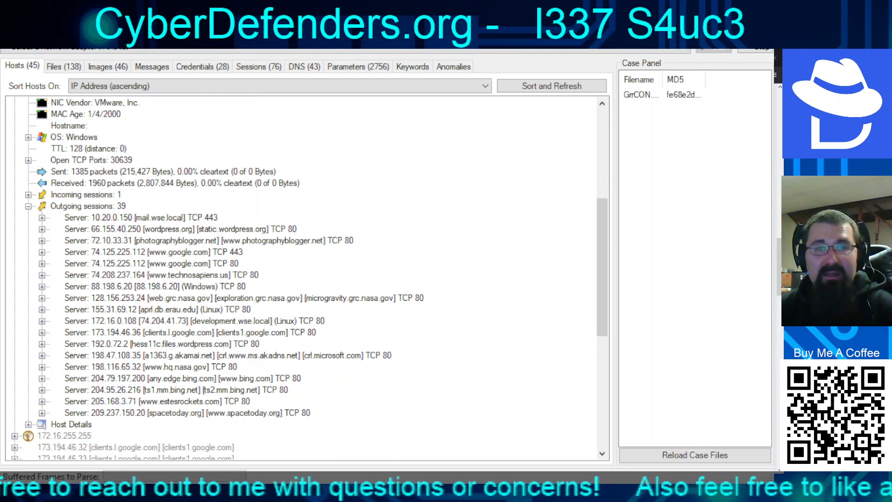
Inspect the individual outgoing sessions to server 88.198.6.20 under host 172.16.0.109.
click(154, 287)
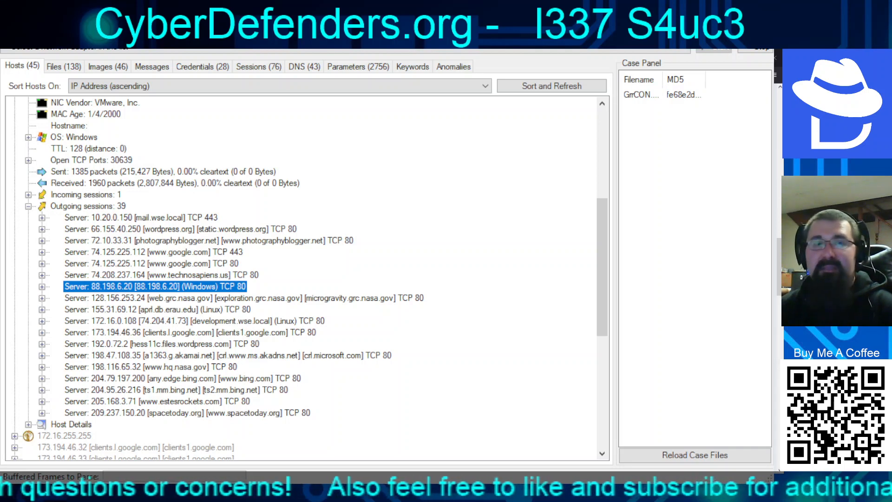
key(Right)
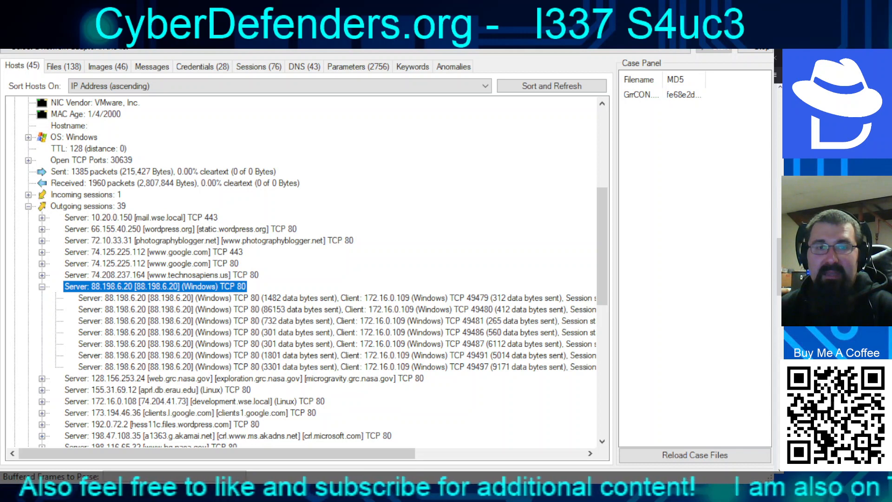
key(Left)
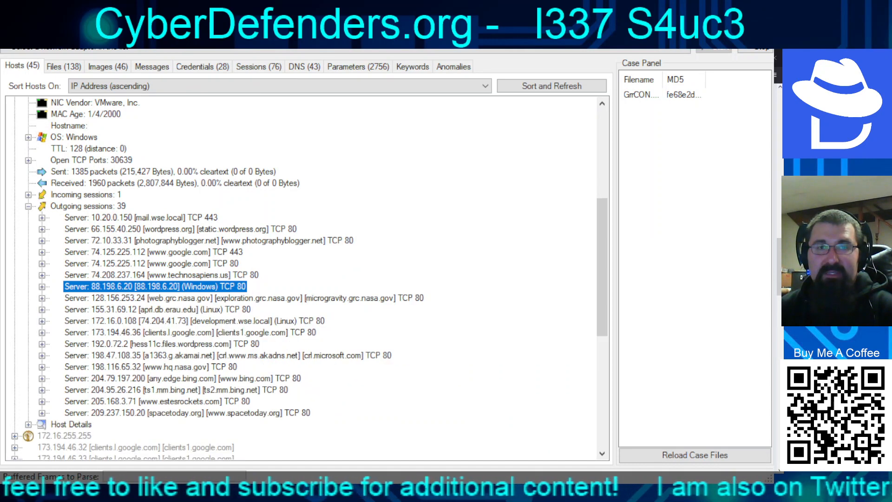
key(alt+Tab)
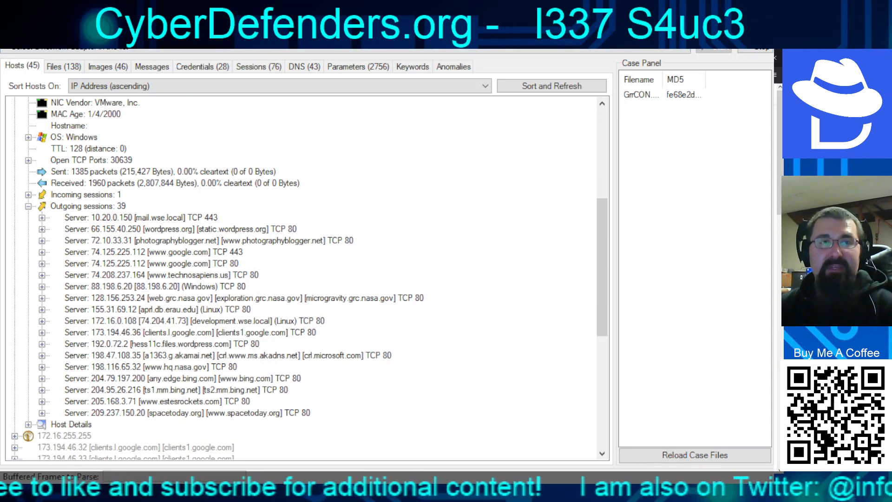
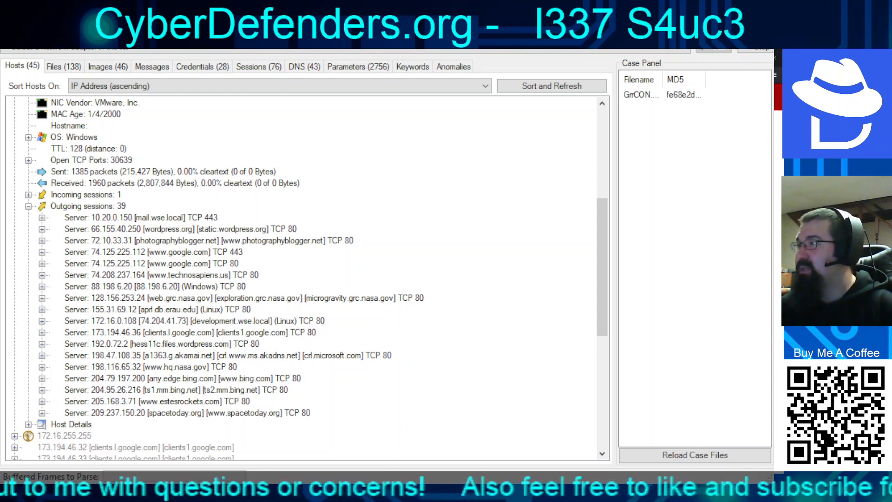
Switch to the browser and review the IBM X-Force Exchange report on 88.198.6.20, including its threat timeline and passive DNS.
key(alt+Tab)
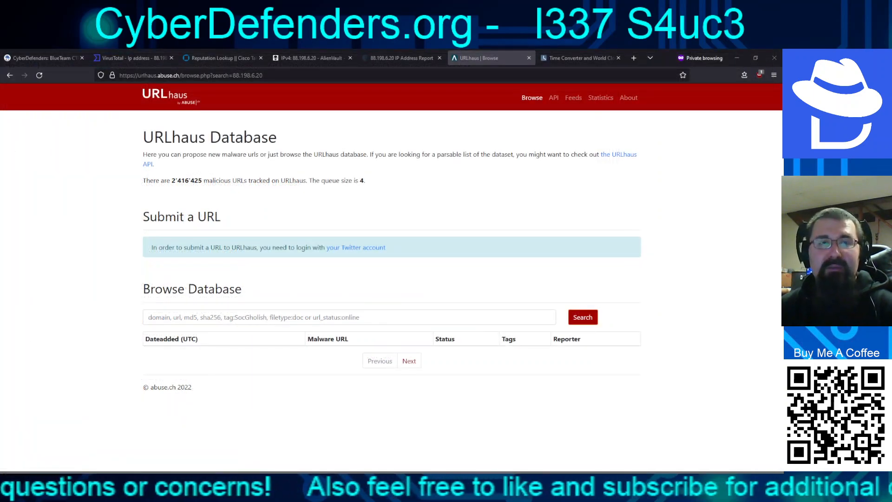
click(401, 58)
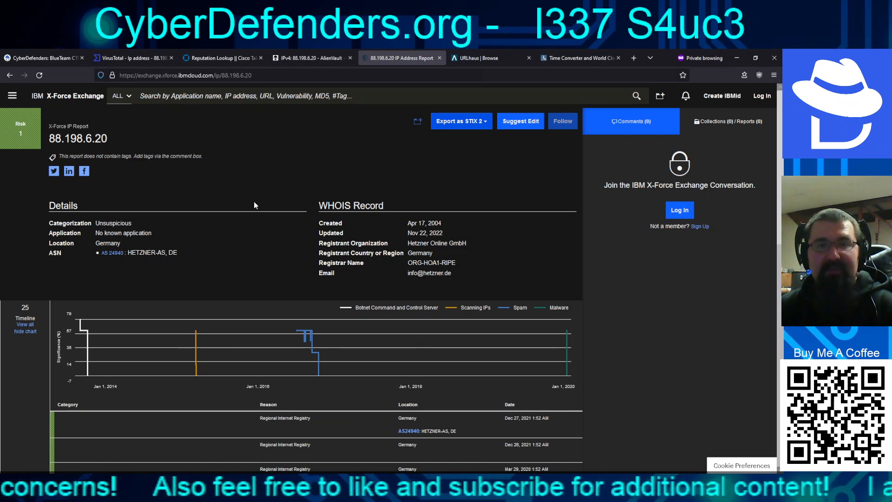
mouse_move(87, 375)
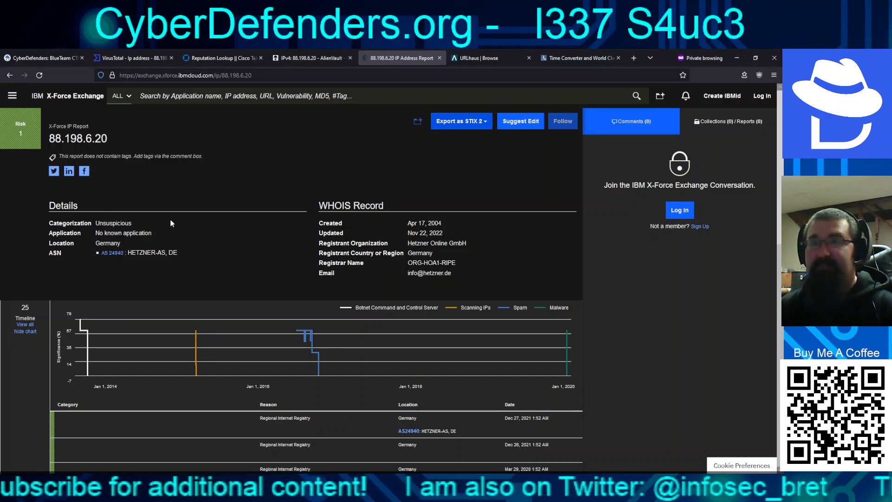
scroll(236, 338, down, 5)
scroll(235, 338, down, 5)
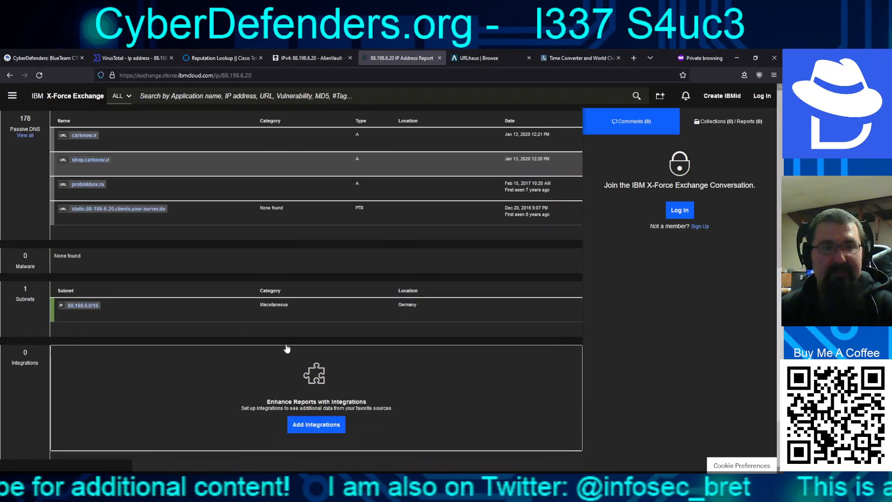
scroll(286, 344, up, 15)
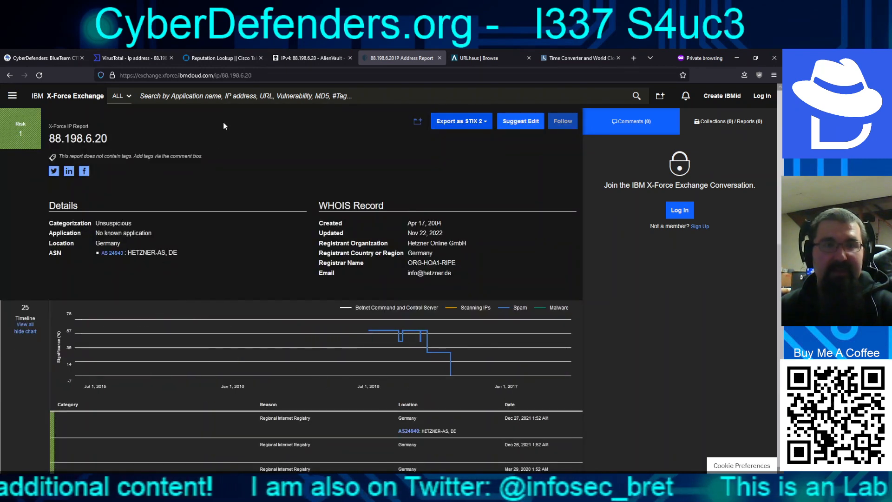
Check the AlienVault overview and the Cisco Talos reputation, owner and block list details for 88.198.6.20.
click(326, 59)
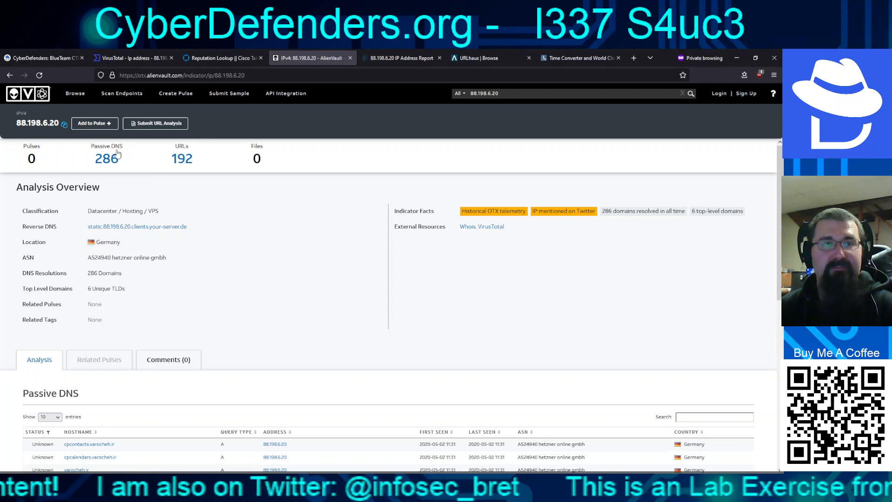
click(216, 57)
scroll(348, 275, down, 5)
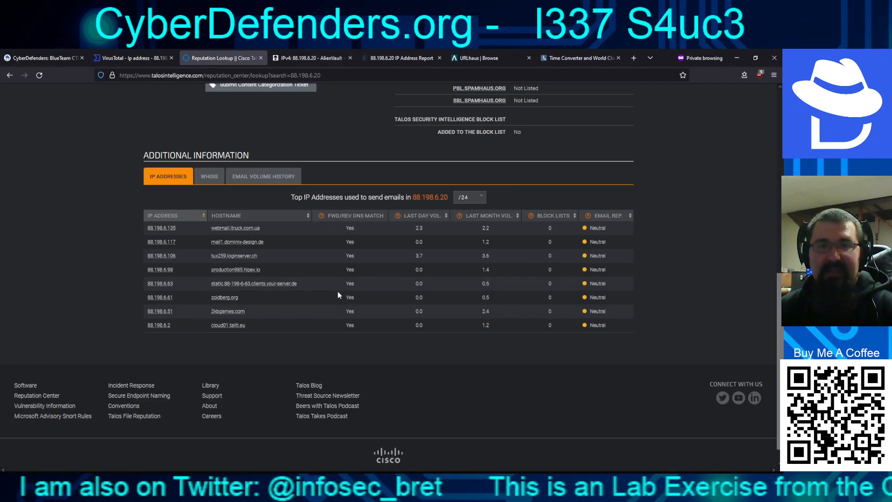
scroll(286, 325, up, 4)
scroll(280, 316, up, 3)
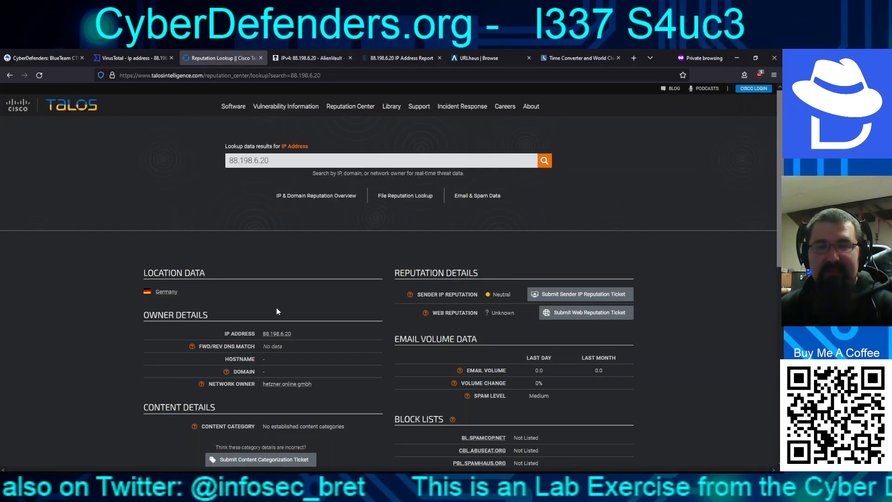
scroll(264, 295, down, 2)
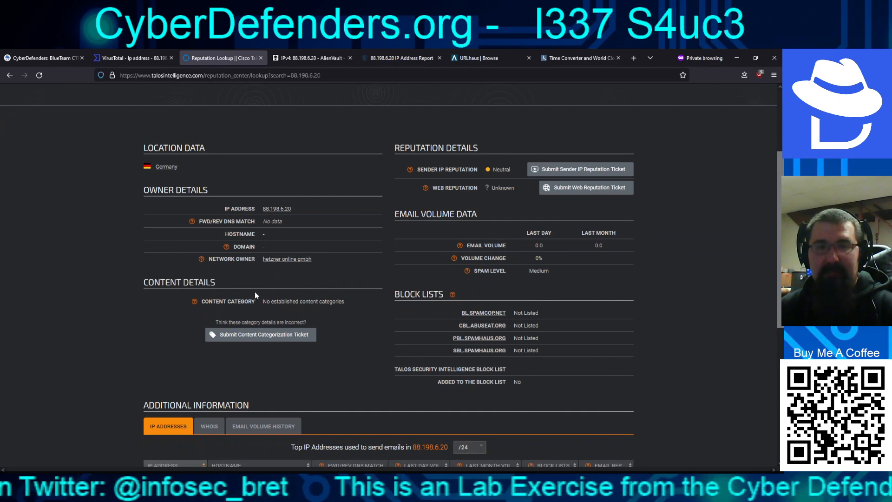
scroll(254, 291, down, 5)
scroll(232, 284, up, 6)
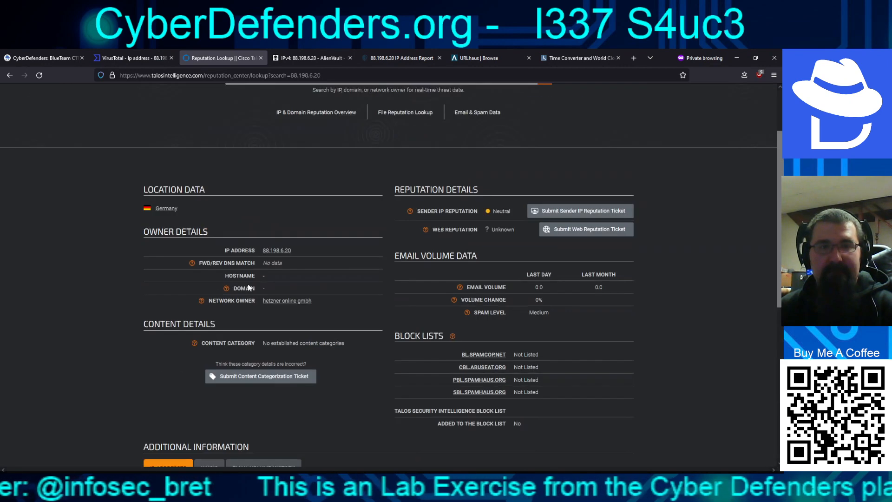
Review the VirusTotal relations of 88.198.6.20, including communicating files and files referring to the address.
key(ctrl+shift+Tab)
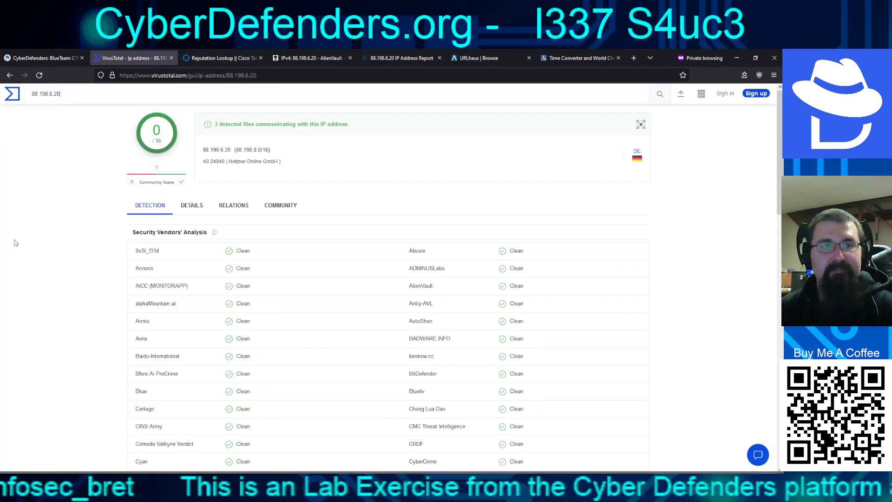
click(236, 204)
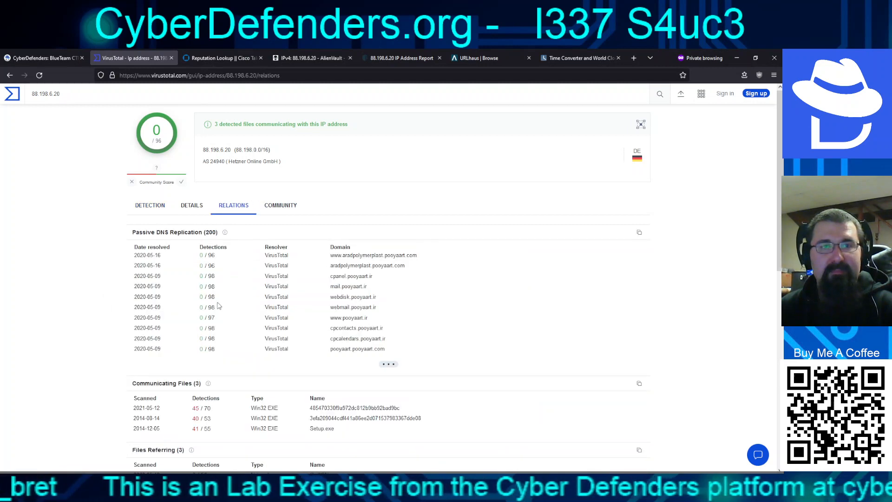
scroll(511, 287, down, 5)
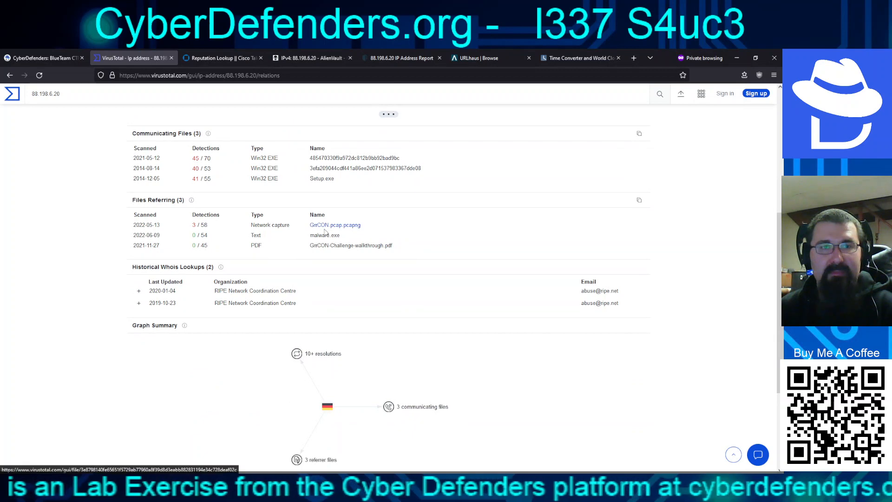
scroll(320, 231, up, 2)
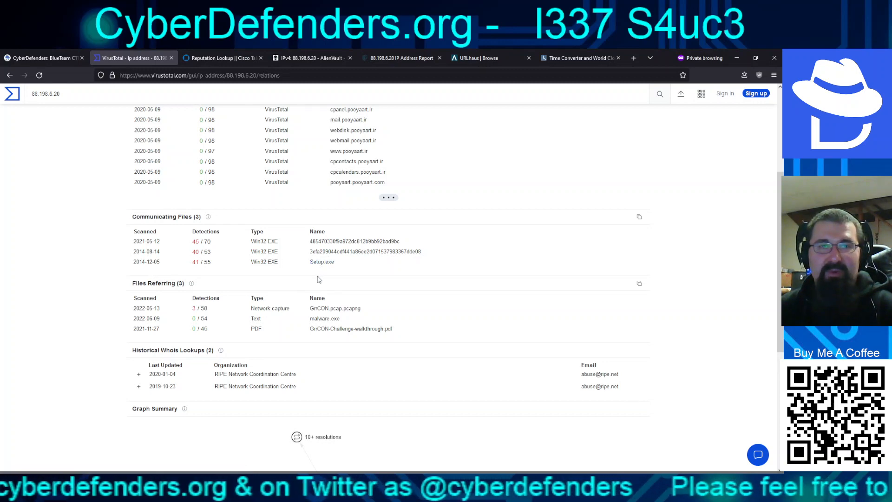
scroll(318, 274, up, 4)
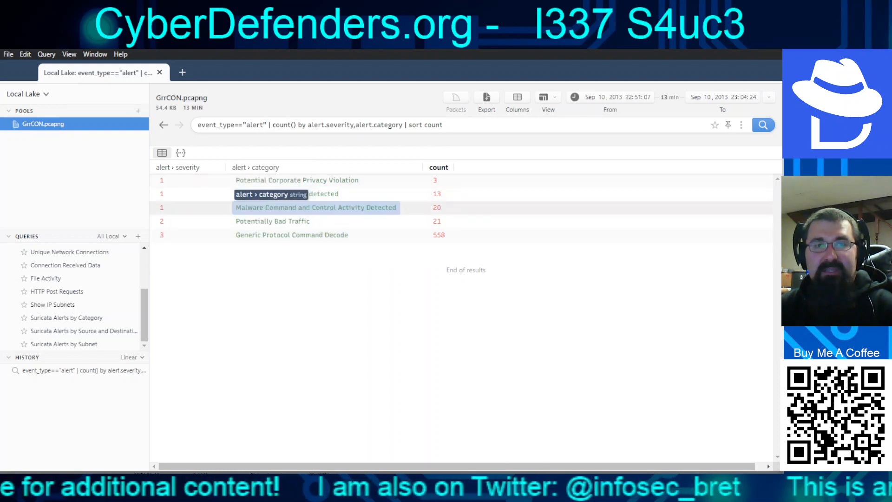
In the GrrCON.pcapng Suricata alerts, pivot to the "Malware Command and Control Activity Detected" category and examine the destination addresses and alert signatures.
click(346, 208)
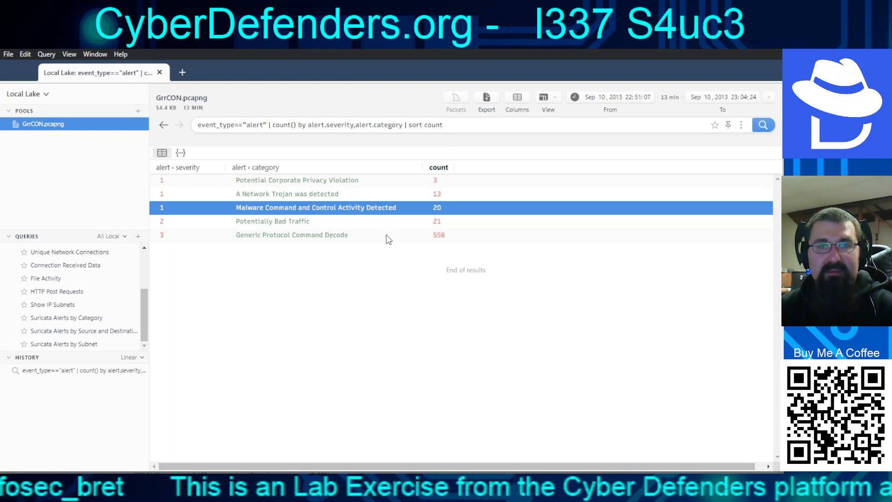
click(295, 286)
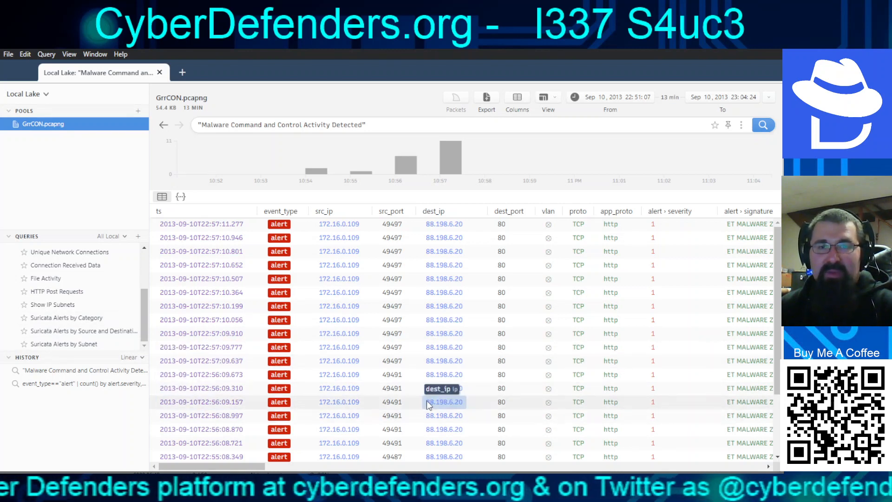
scroll(651, 354, down, 3)
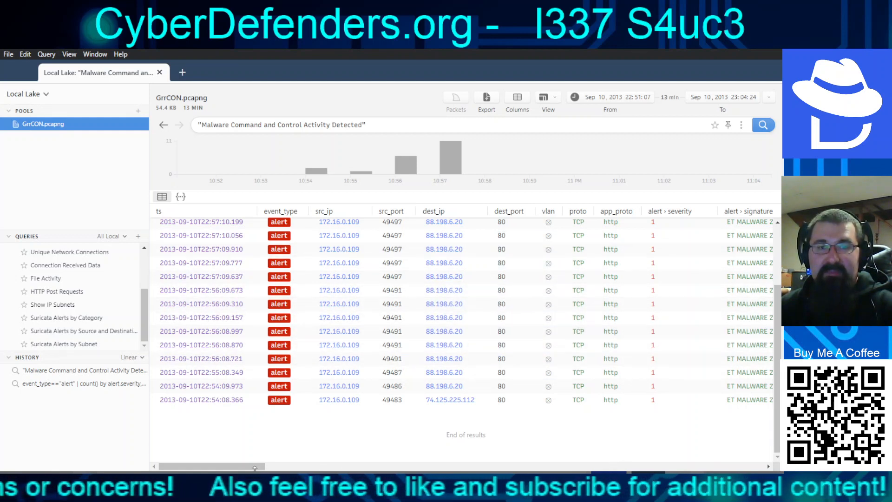
drag(250, 467, 326, 467)
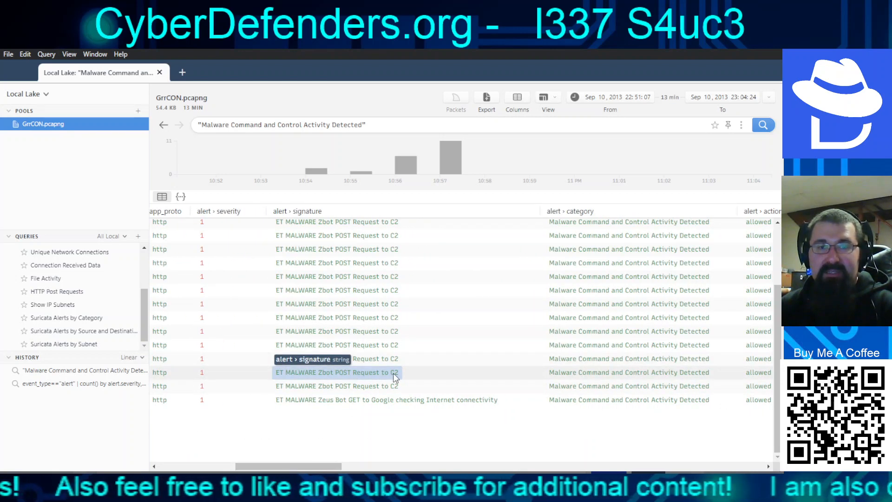
drag(327, 467, 250, 467)
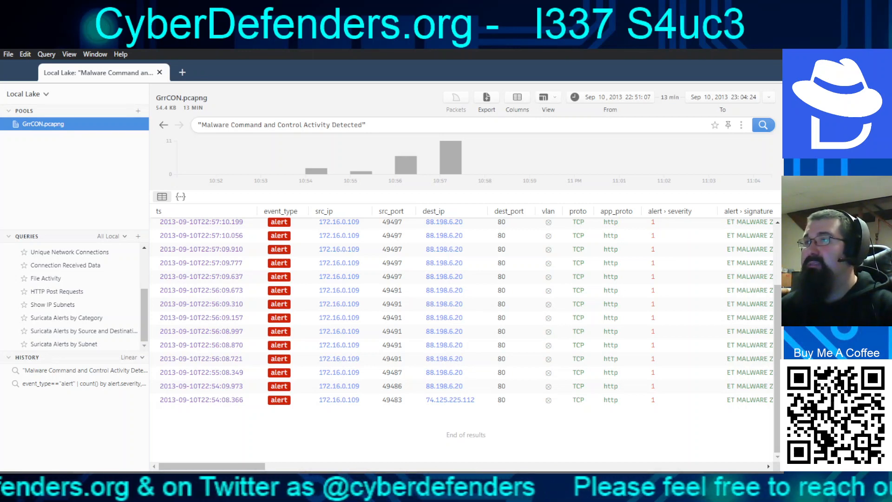
Return to the CyberDefenders challenge page, review the answer to question 8 and read question 9 about the .bin configuration file.
key(alt+Tab)
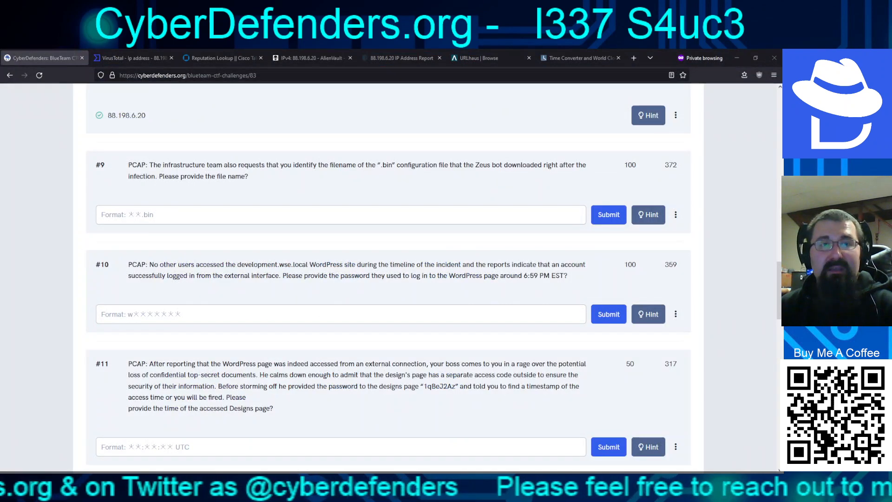
scroll(389, 274, up, 2)
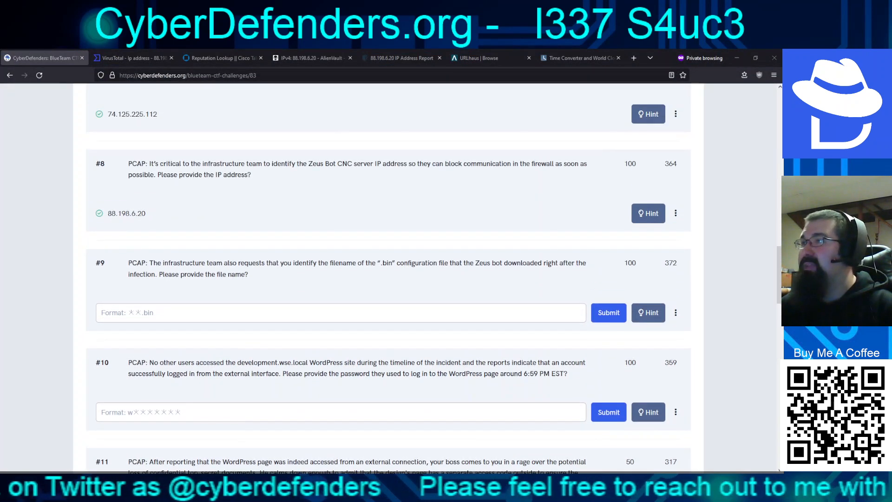
drag(106, 213, 154, 215)
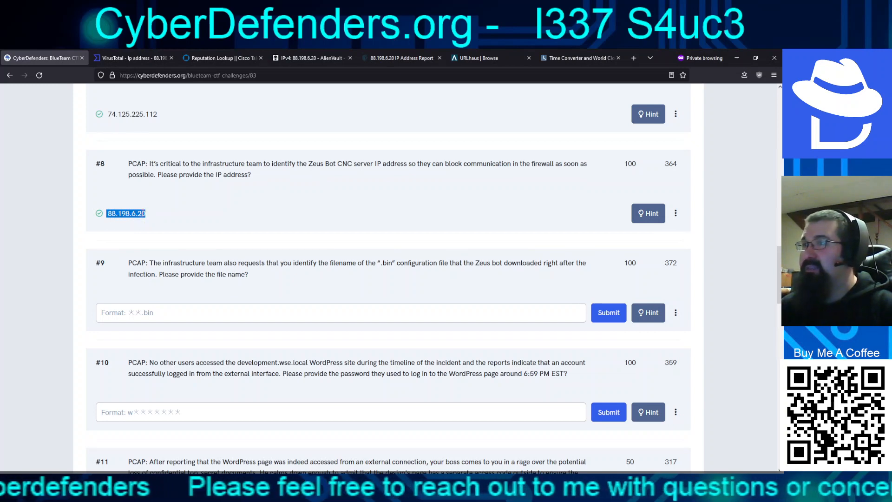
scroll(324, 255, down, 2)
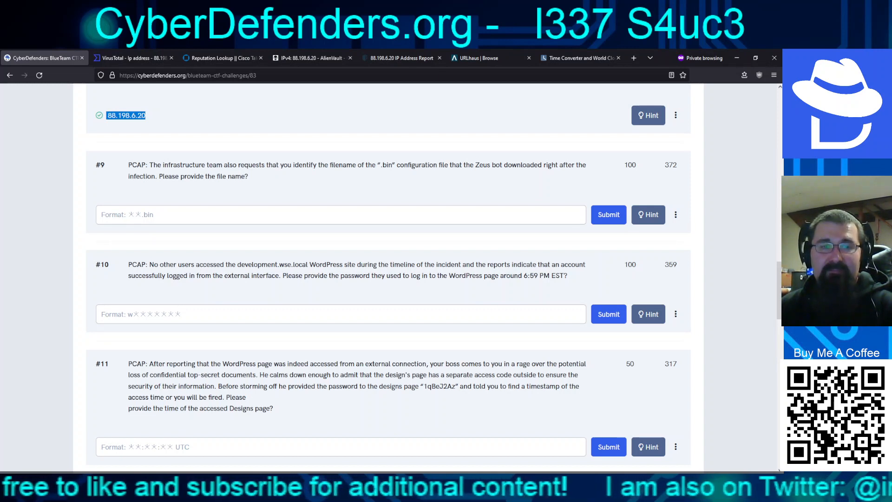
key(alt+Tab)
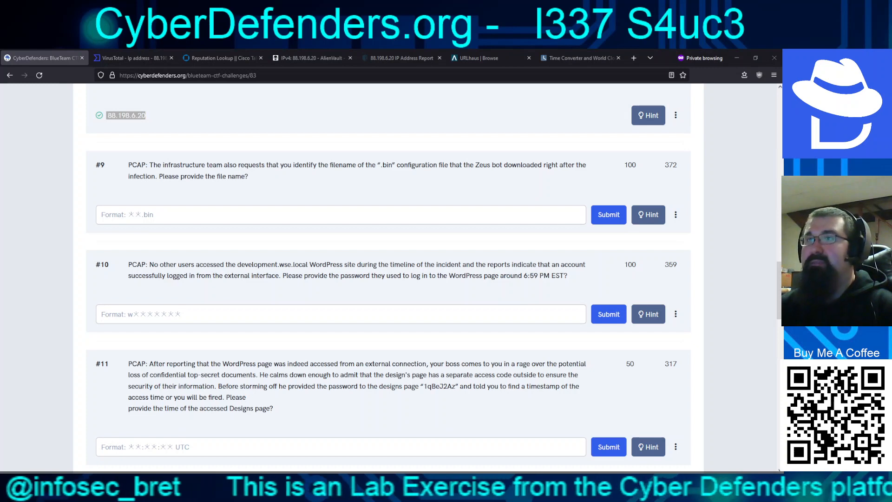
Find the .bin file sent by 88.198.6.20 in NetworkMiner's extracted files and examine the details and hex contents of cf[1].bin.
key(alt+Tab)
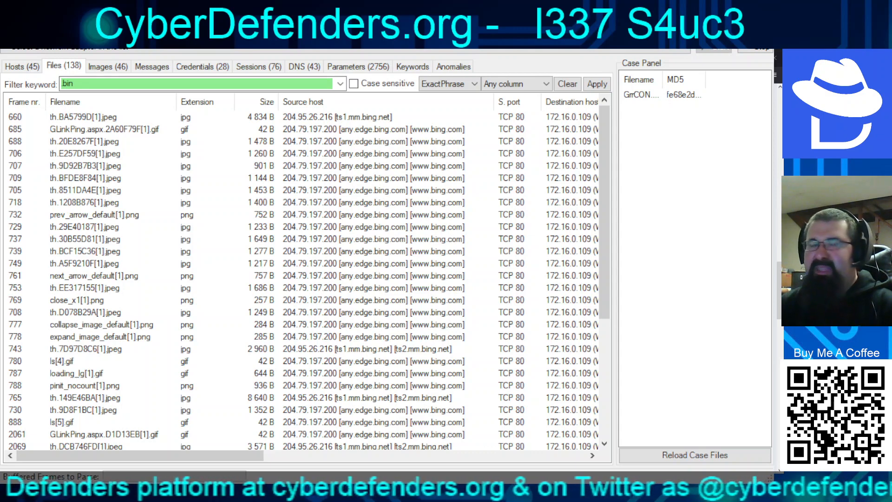
scroll(306, 279, down, 5)
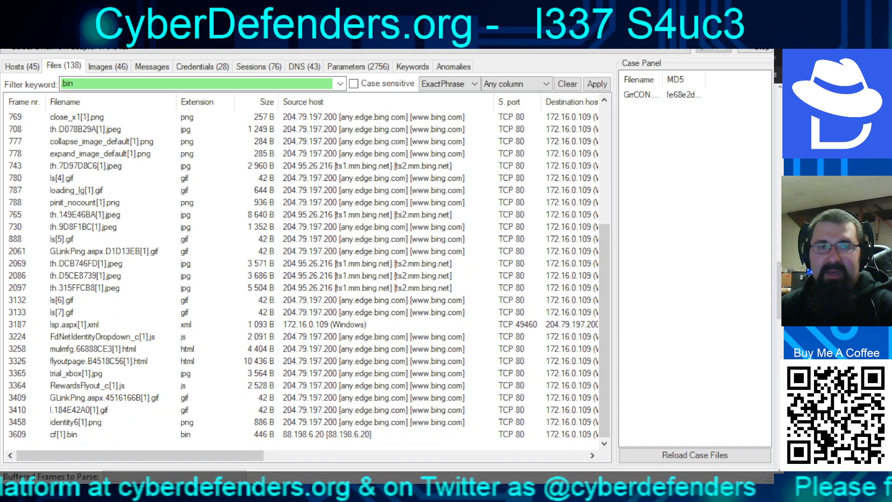
click(63, 435)
key(alt+Tab)
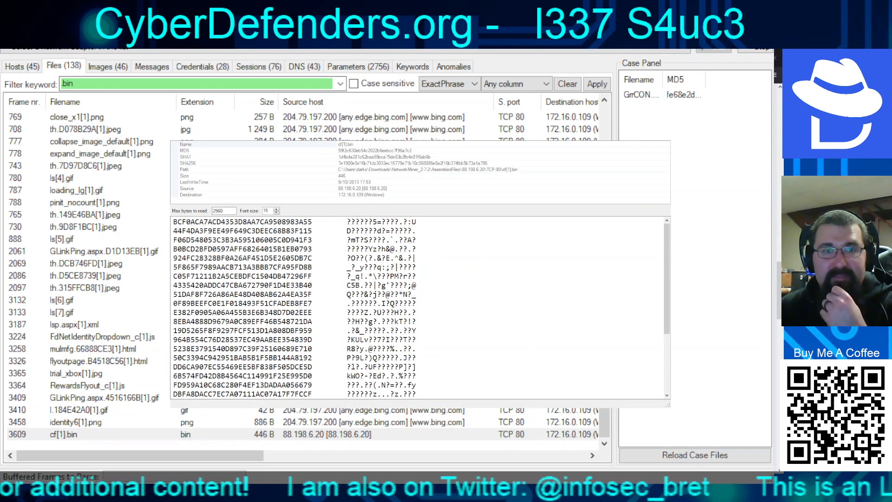
scroll(418, 307, down, 3)
scroll(418, 306, up, 2)
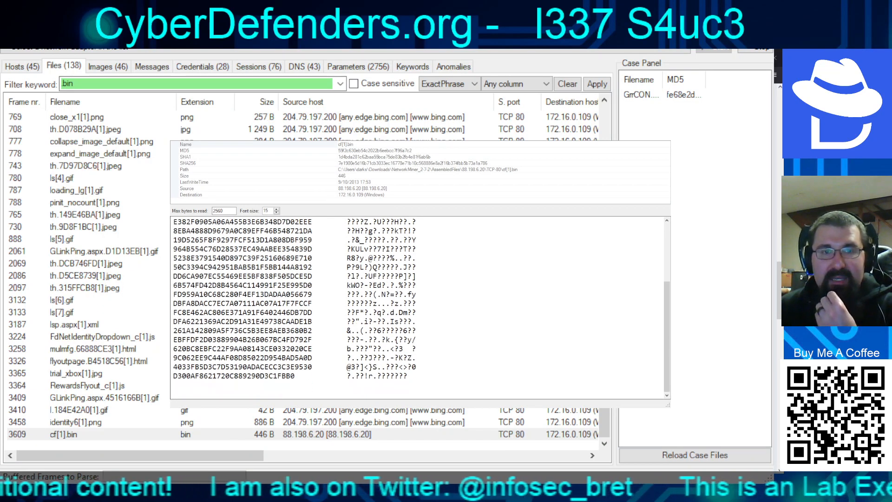
scroll(418, 307, up, 1)
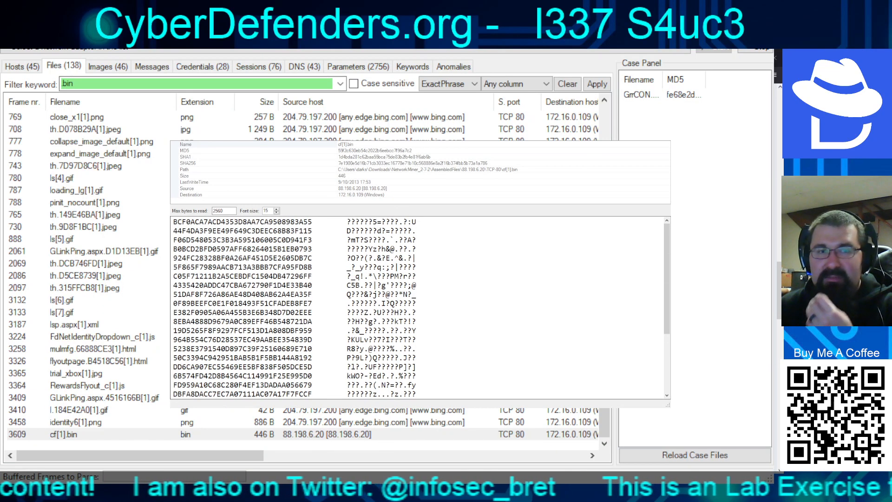
Check the remaining hex contents of cf[1].bin, return to the CyberDefenders page and submit cf.bin as the answer to question 9.
scroll(418, 306, down, 3)
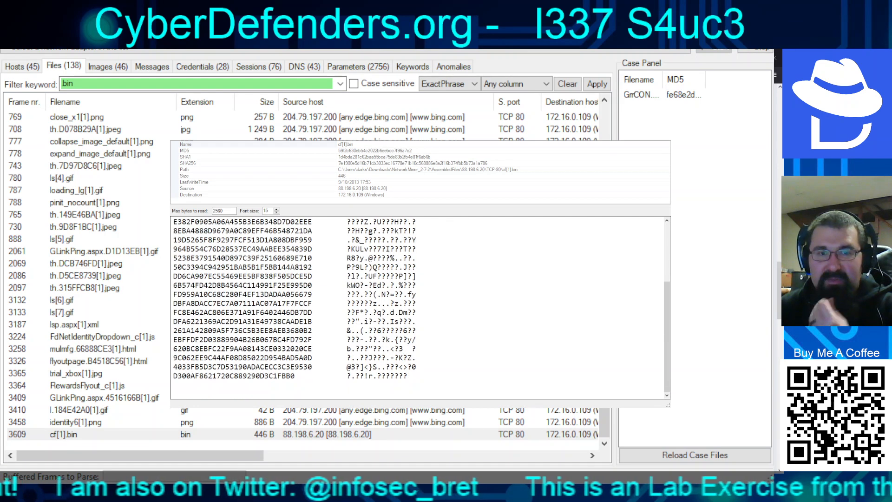
scroll(418, 307, up, 3)
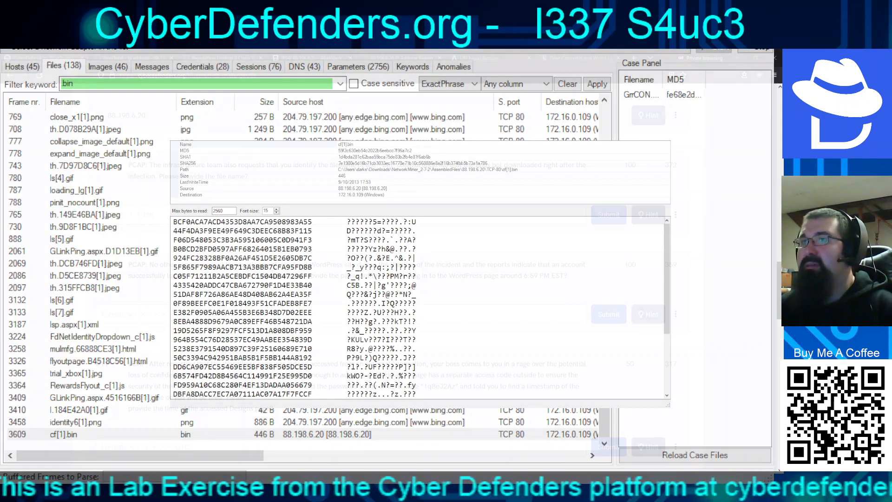
key(alt+Tab)
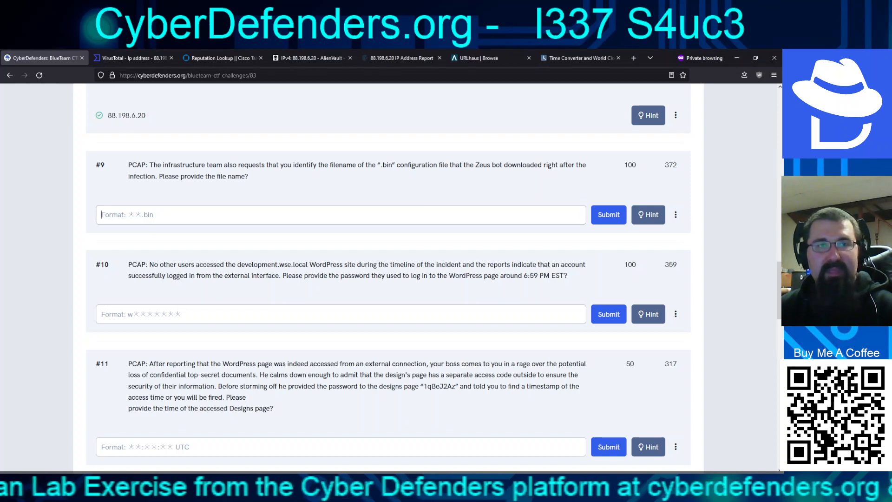
click(230, 211)
text(cf.bin)
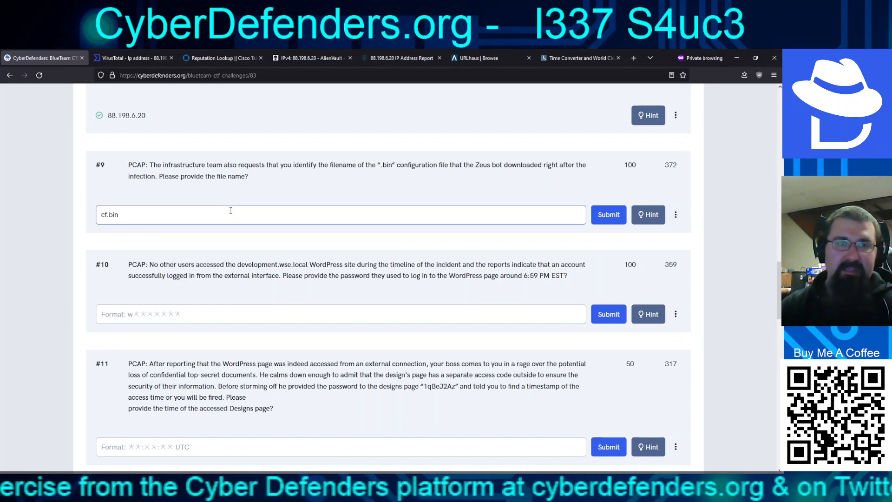
key(Return)
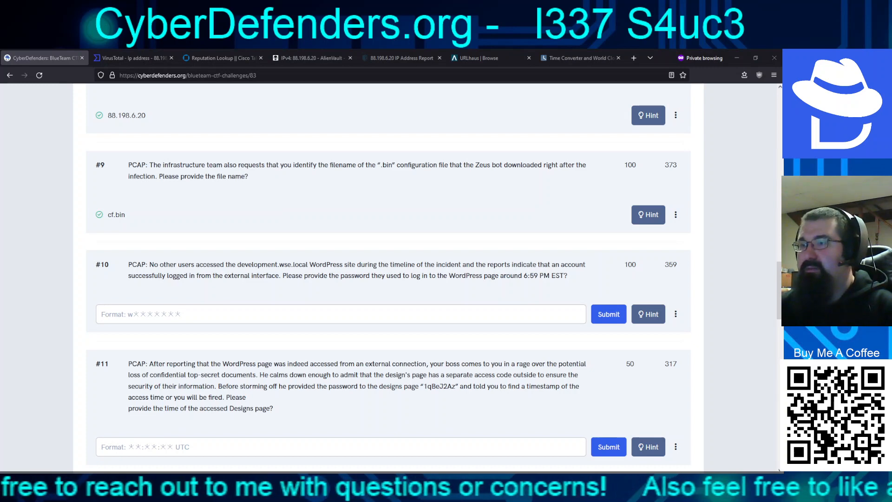
Examine the credentials NetworkMiner extracted for the development.wse.local WordPress site, comparing the list with and without cookies.
key(alt+Tab)
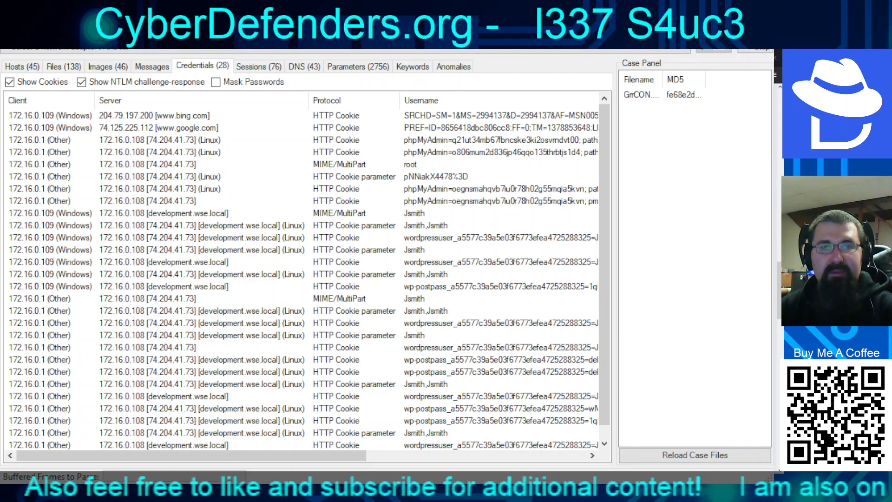
scroll(307, 274, down, 1)
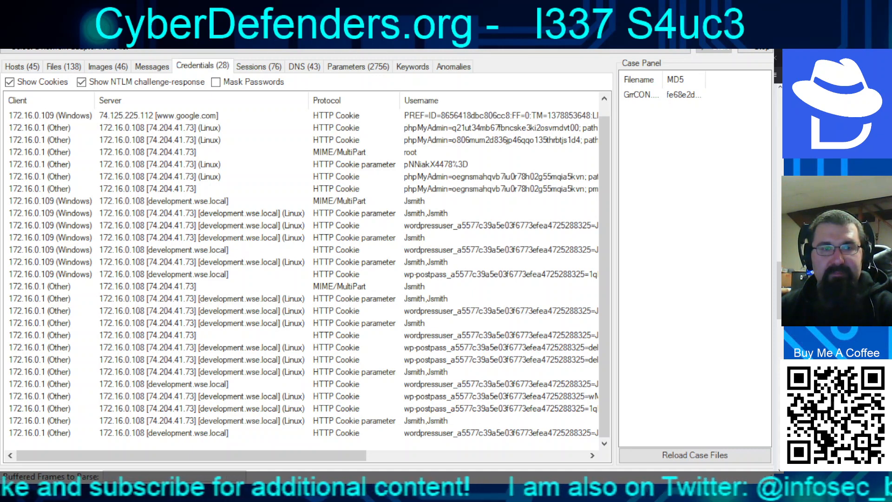
click(355, 420)
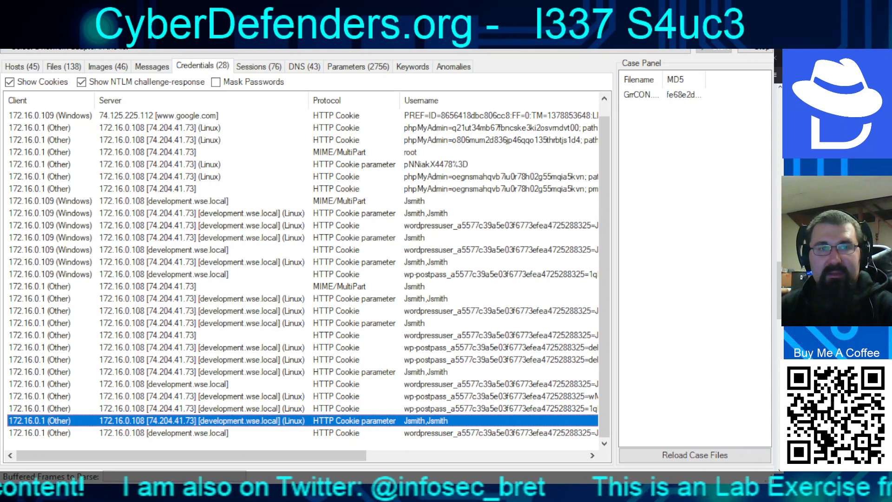
click(426, 299)
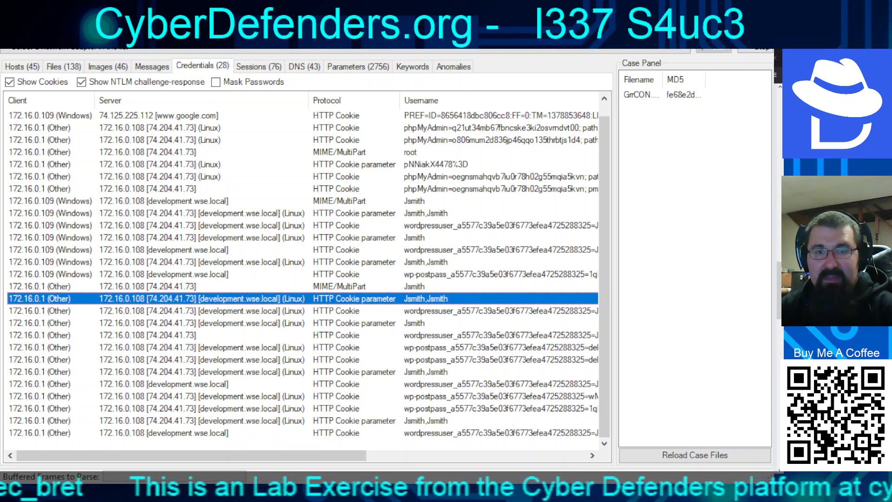
scroll(302, 274, up, 1)
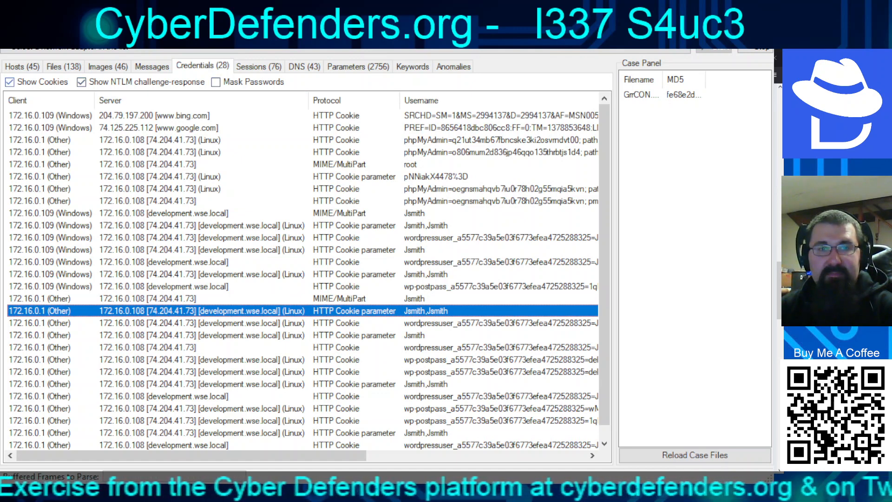
click(10, 82)
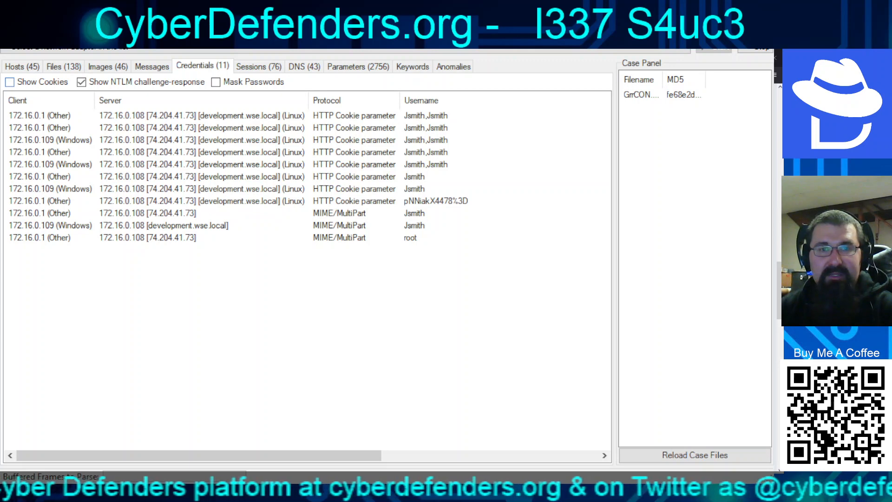
click(9, 83)
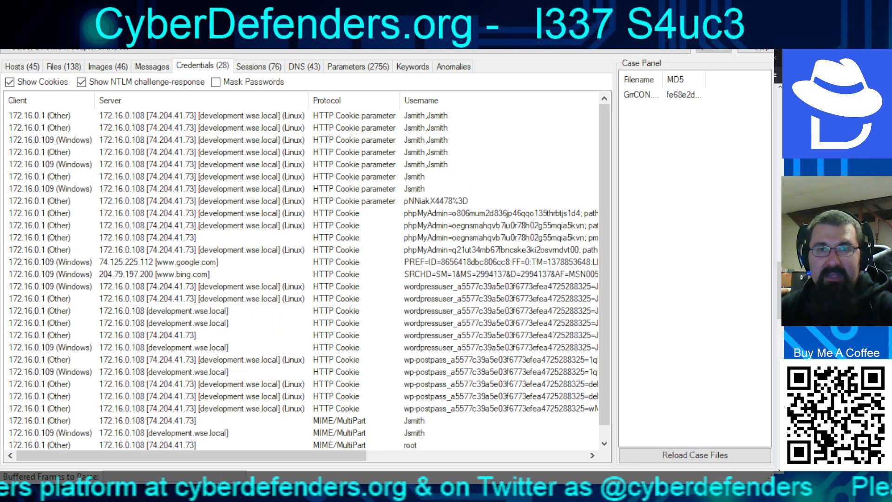
Look through NetworkMiner's session list for HTTP connections to the web server at 172.16.0.108.
click(259, 67)
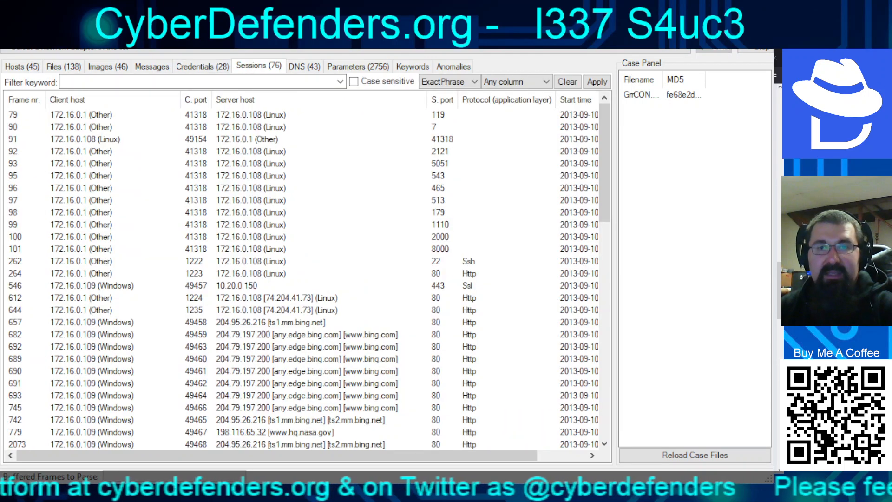
click(251, 225)
scroll(303, 279, down, 2)
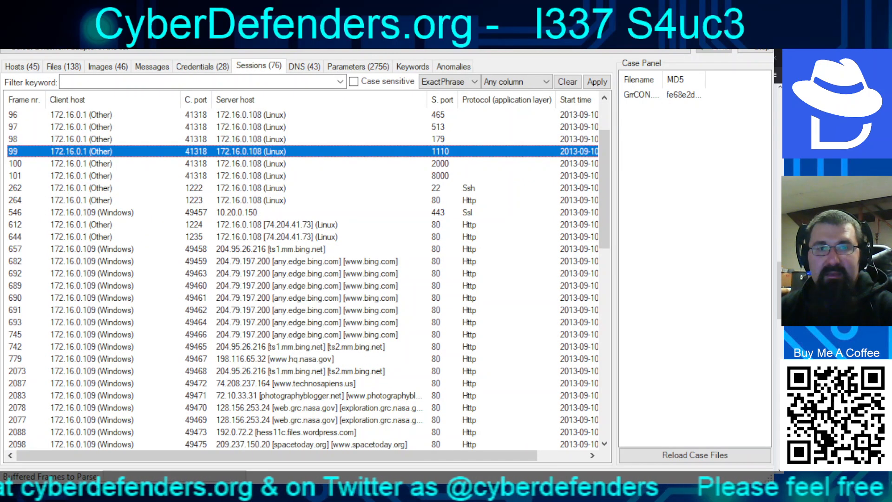
mouse_move(302, 455)
mouse_down()
mouse_move(353, 455)
mouse_move(300, 455)
mouse_up()
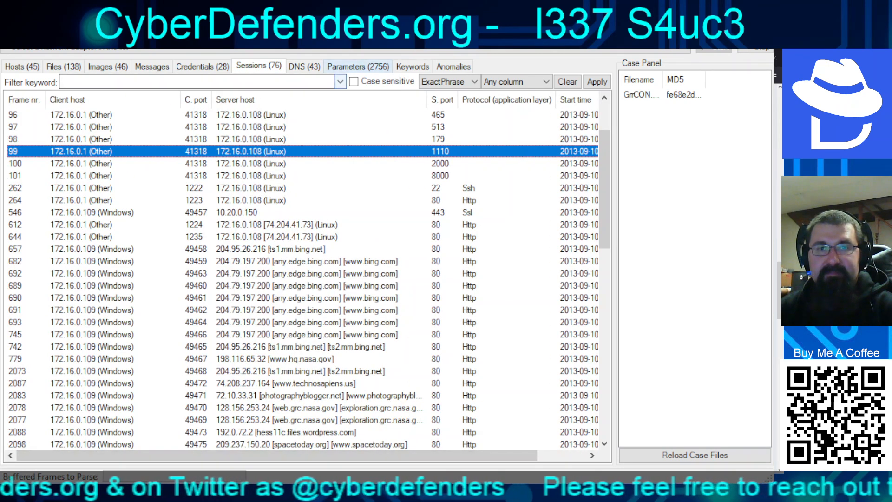
Search the parameters filtered for 172.16.0.108 for login data and inspect the phpMyAdmin username and password in frame 3897.
click(358, 66)
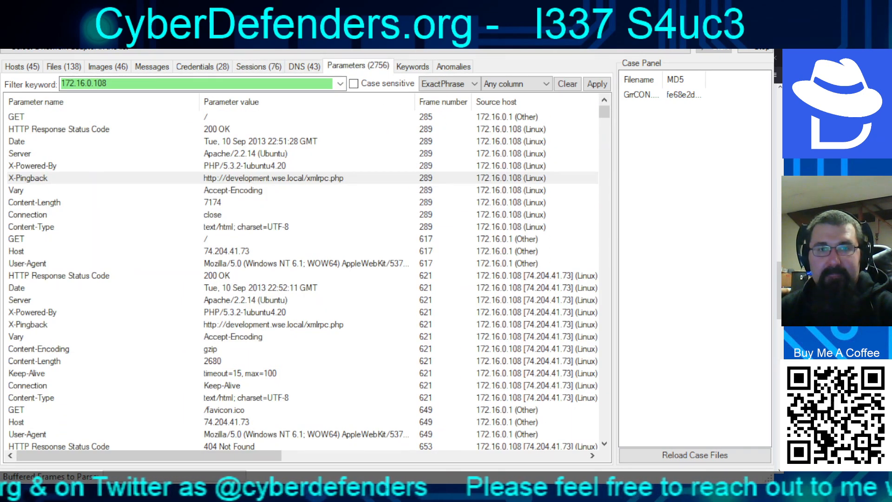
scroll(302, 279, down, 1)
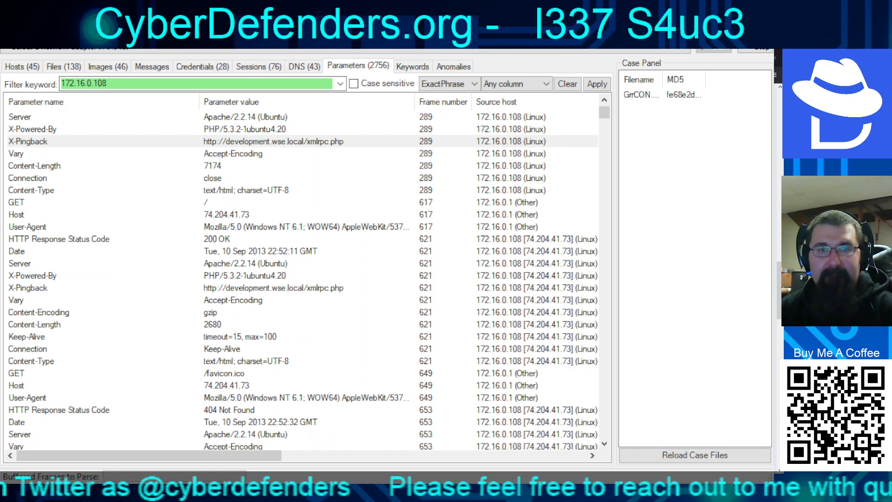
scroll(302, 279, down, 4)
scroll(302, 279, down, 5)
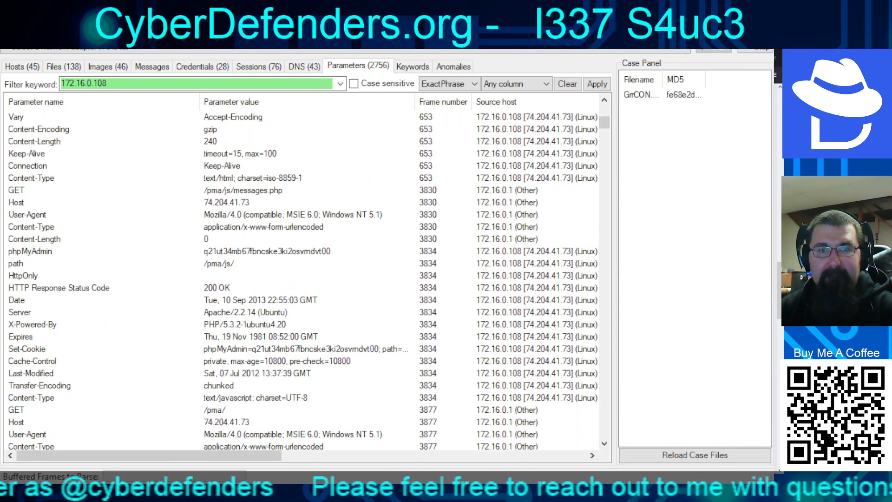
scroll(302, 279, down, 4)
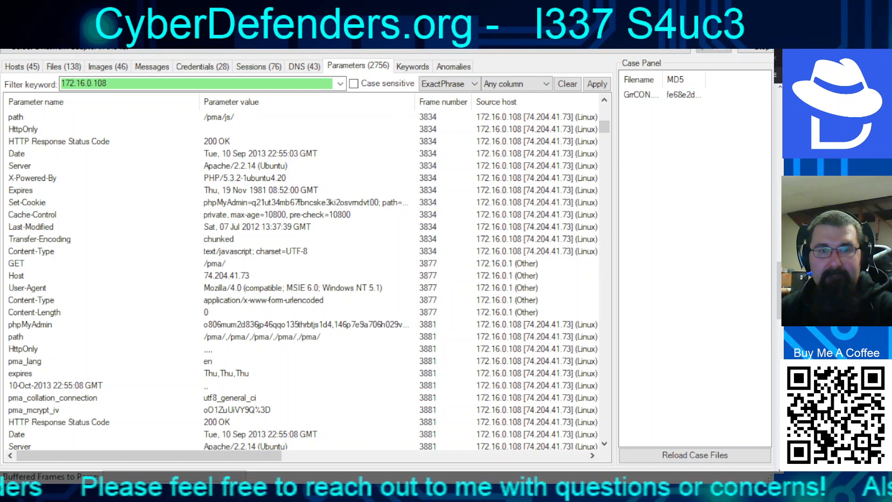
scroll(302, 279, down, 3)
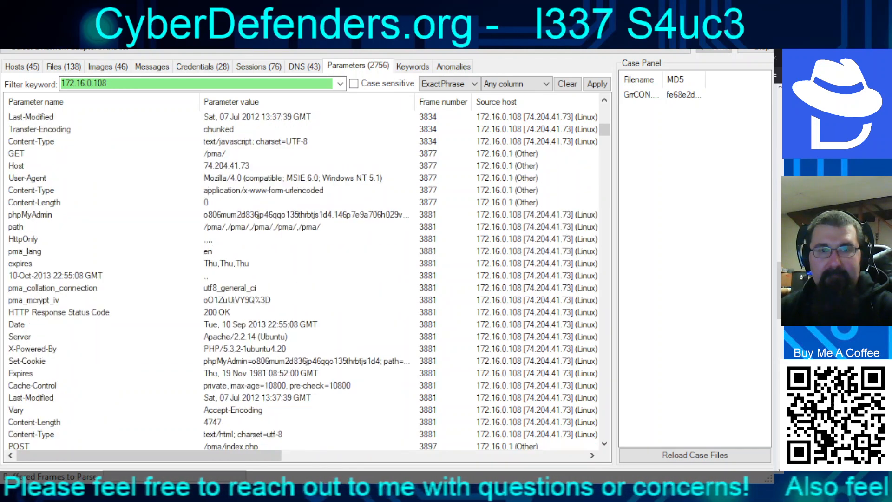
scroll(302, 279, down, 3)
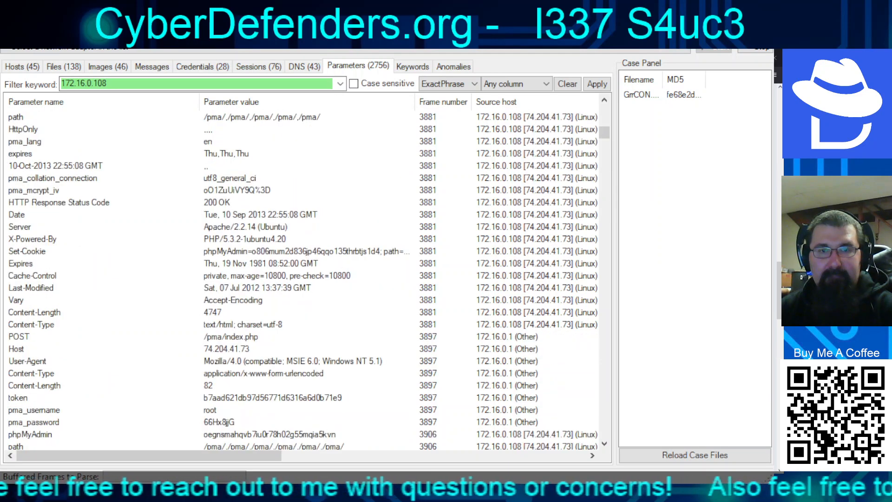
scroll(302, 279, down, 1)
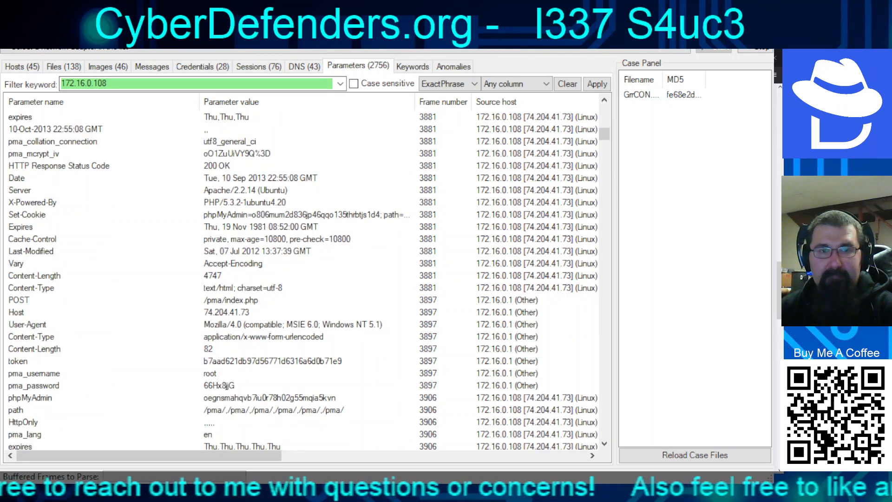
click(210, 373)
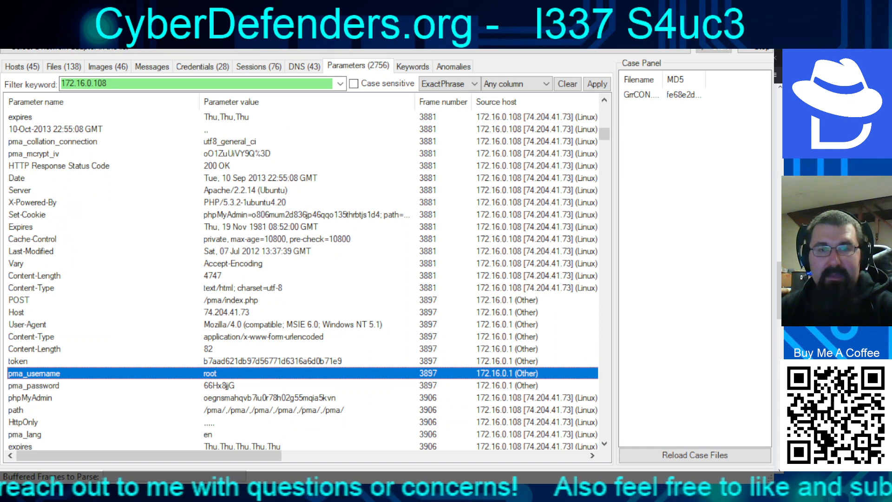
click(219, 385)
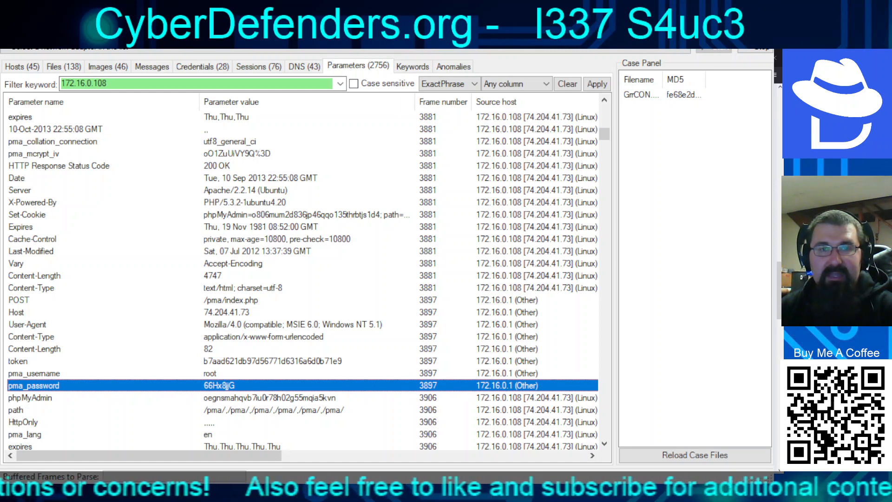
Look through the filtered parameters after the phpMyAdmin login for the /wp-login.php request in frame 4195.
scroll(302, 278, down, 3)
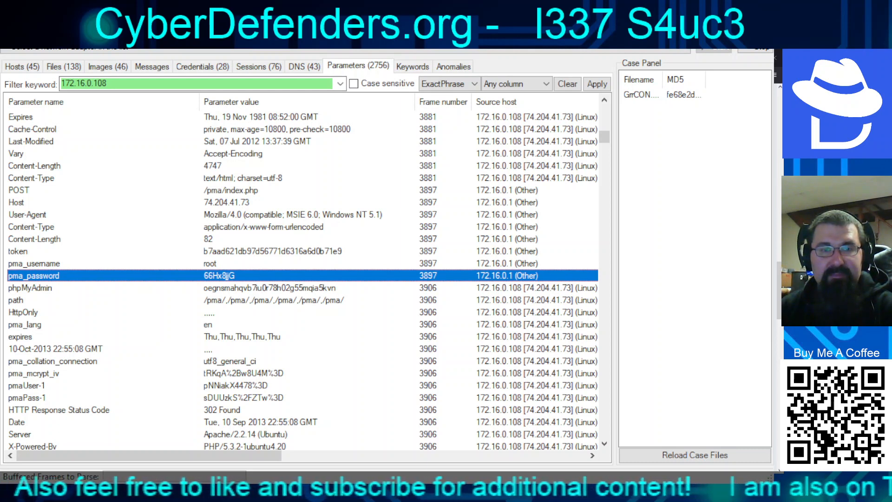
scroll(302, 279, down, 7)
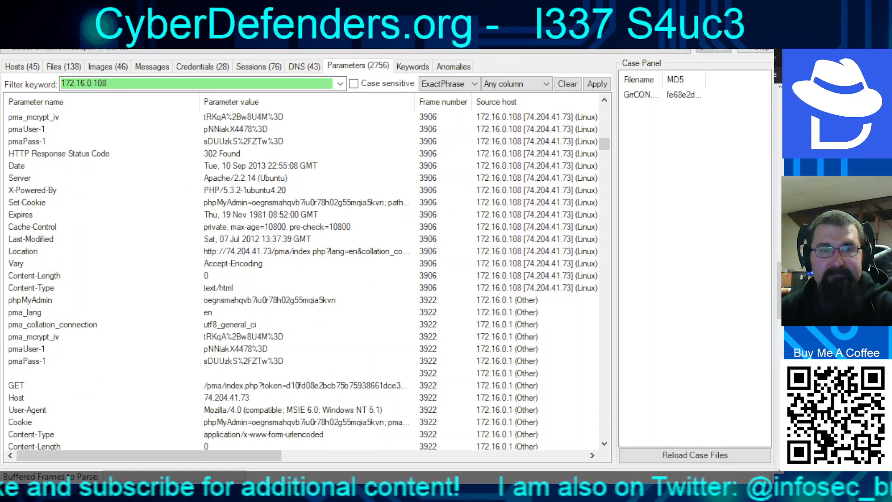
scroll(302, 279, down, 8)
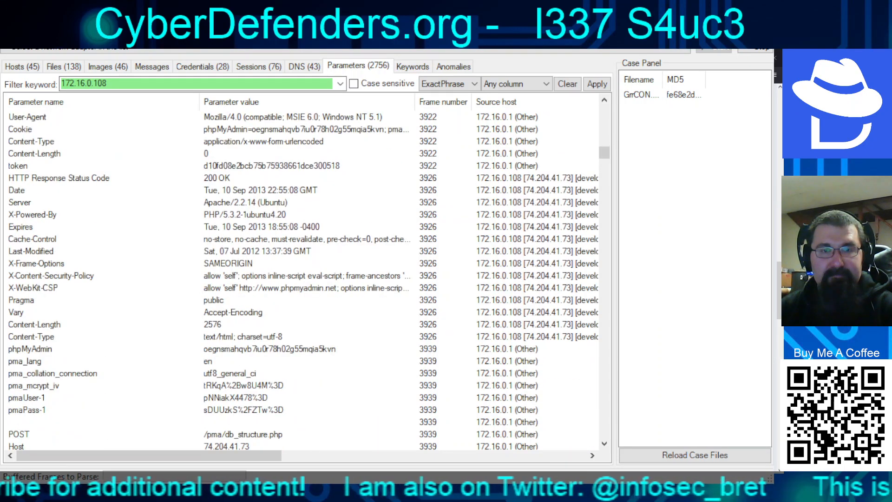
scroll(302, 279, down, 4)
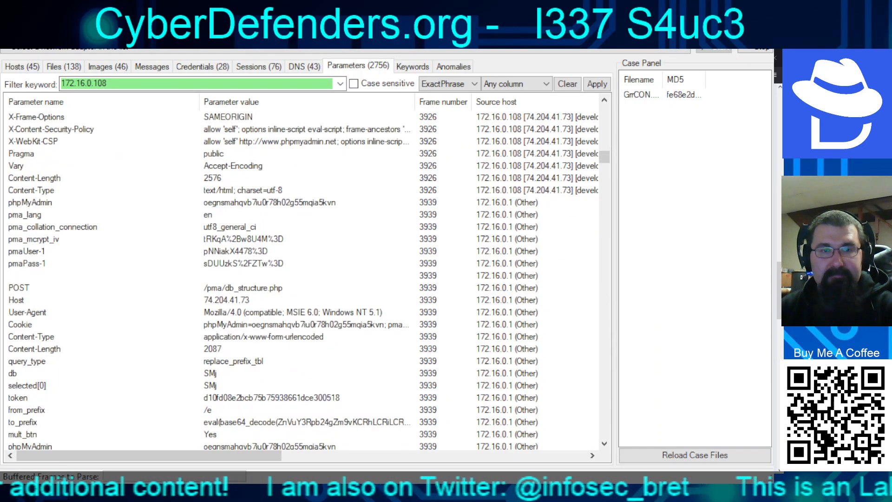
scroll(302, 279, down, 3)
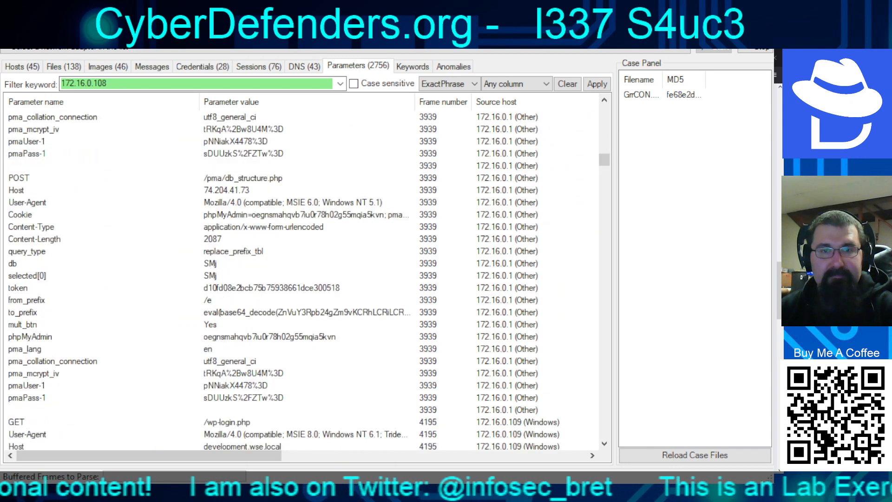
scroll(302, 279, down, 3)
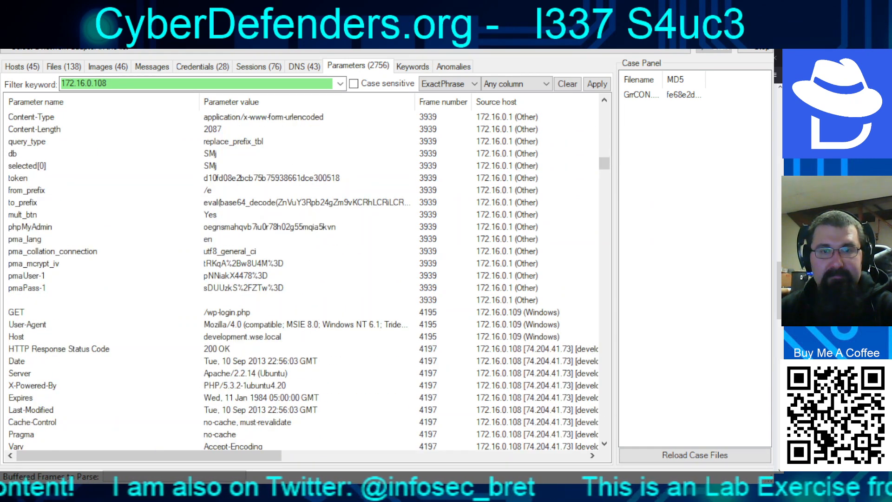
scroll(302, 279, down, 3)
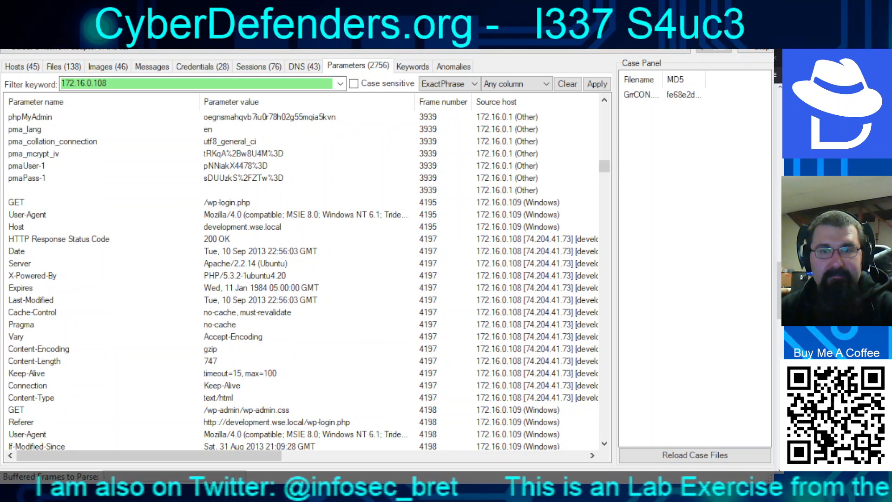
click(227, 203)
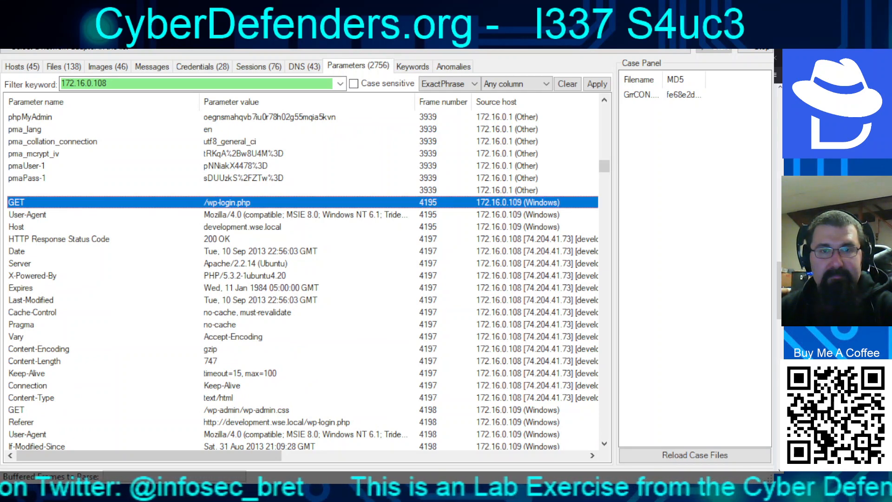
Find the POST to /wp-login.php in frame 4282 and inspect its submitted log and pwd values.
scroll(302, 279, down, 1)
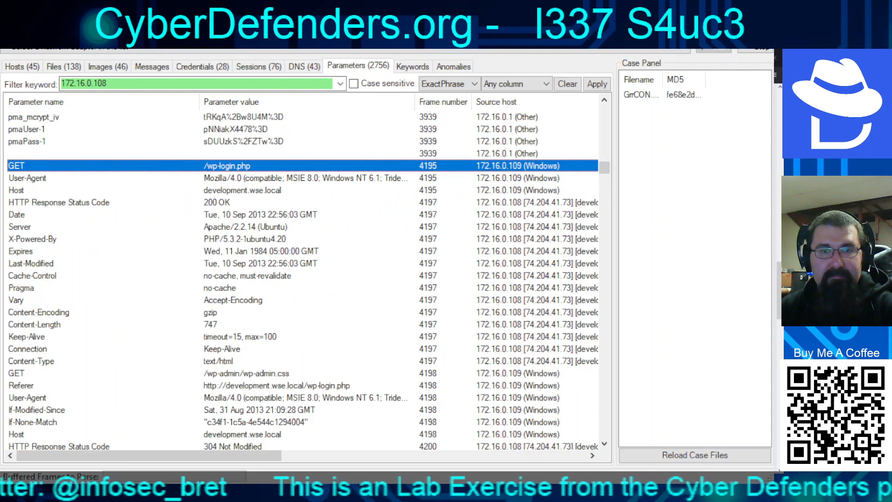
scroll(302, 278, down, 6)
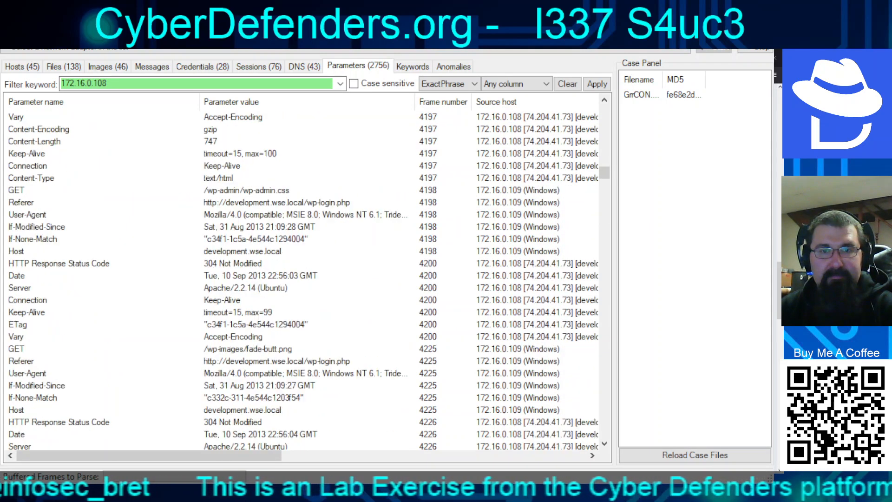
scroll(302, 278, down, 7)
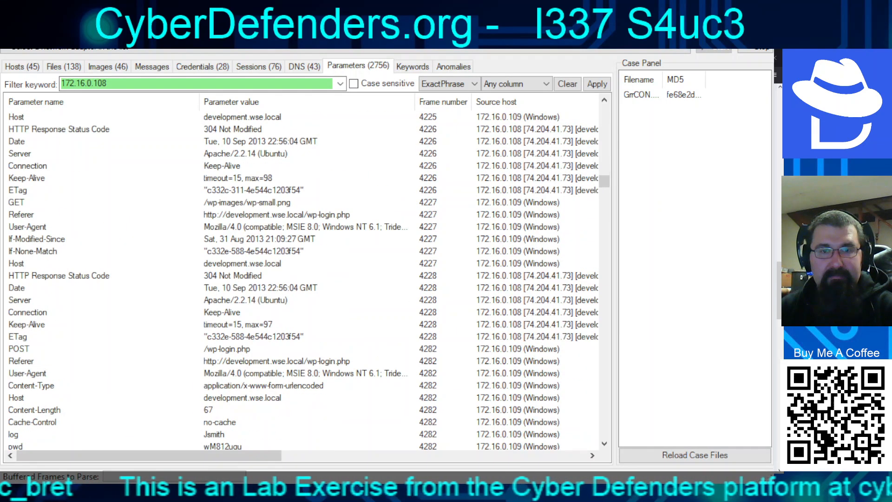
scroll(302, 278, down, 1)
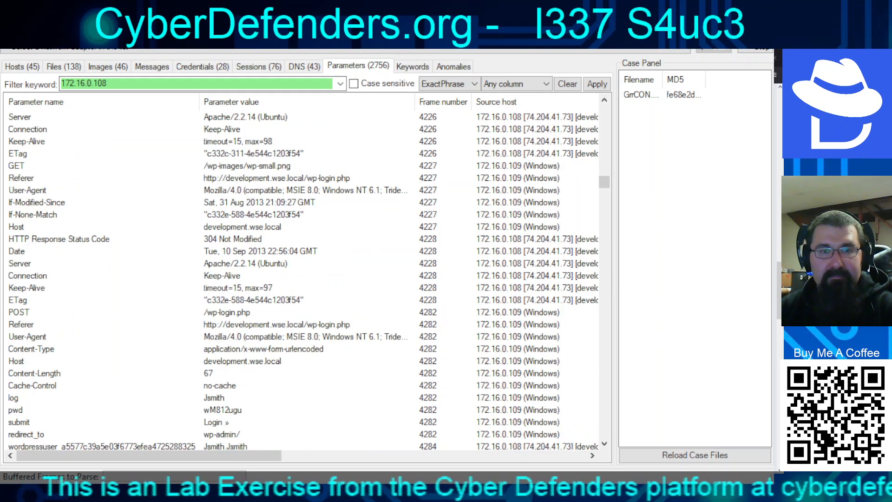
click(223, 409)
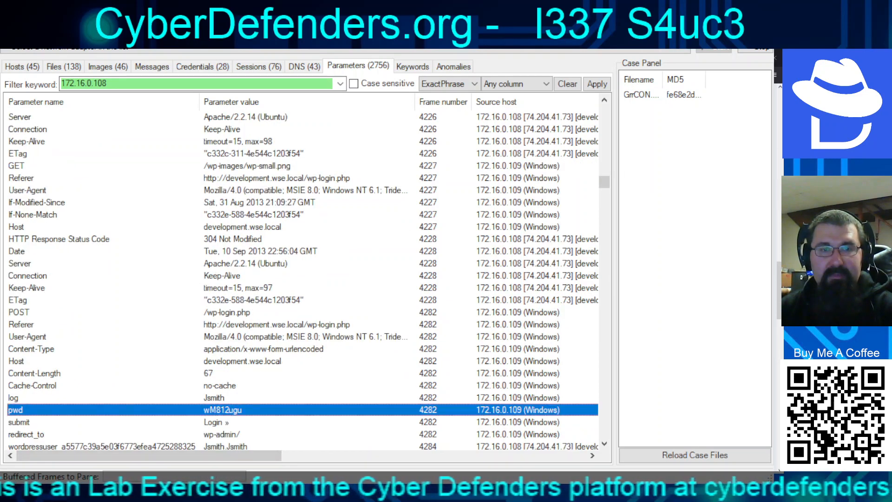
click(214, 397)
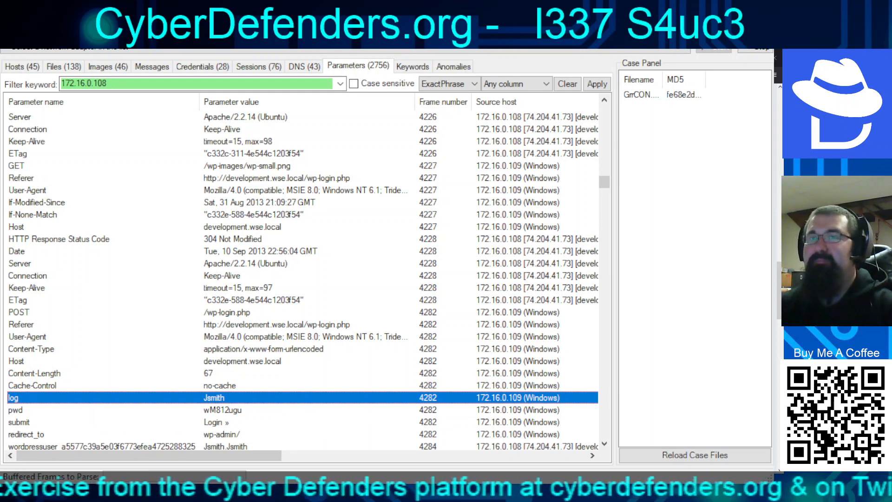
click(223, 410)
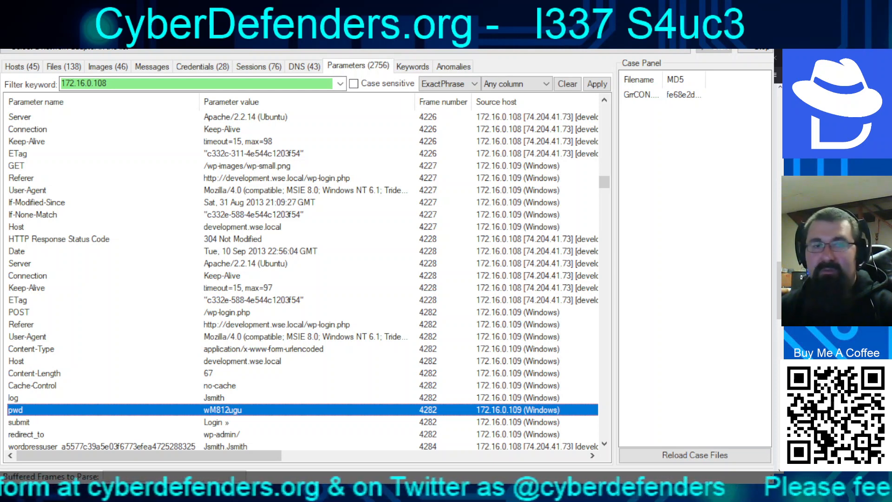
click(217, 422)
click(222, 410)
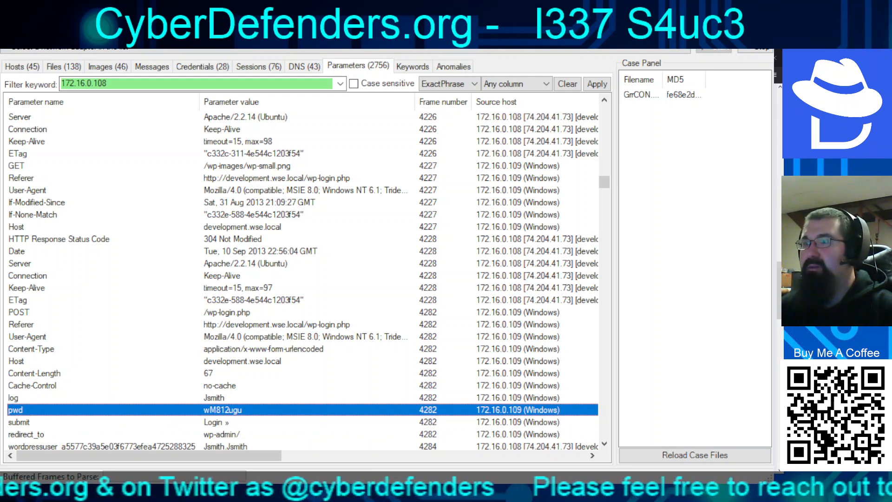
Switch to the CyberDefenders page and submit the captured WordPress login password as the answer to question 10.
key(alt+Tab)
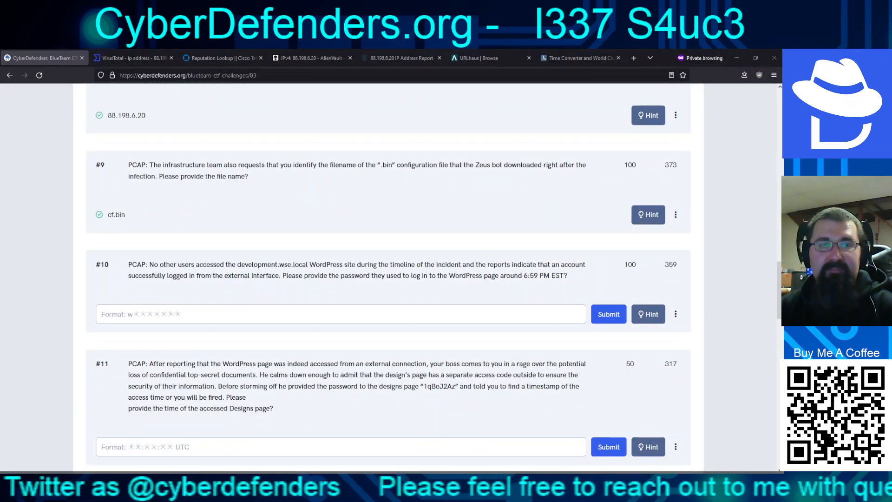
click(233, 308)
text(wM812ugu)
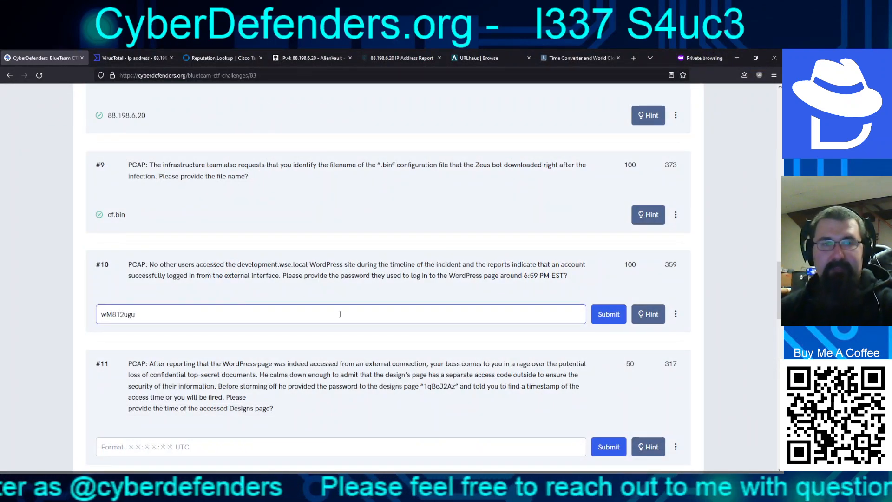
click(600, 323)
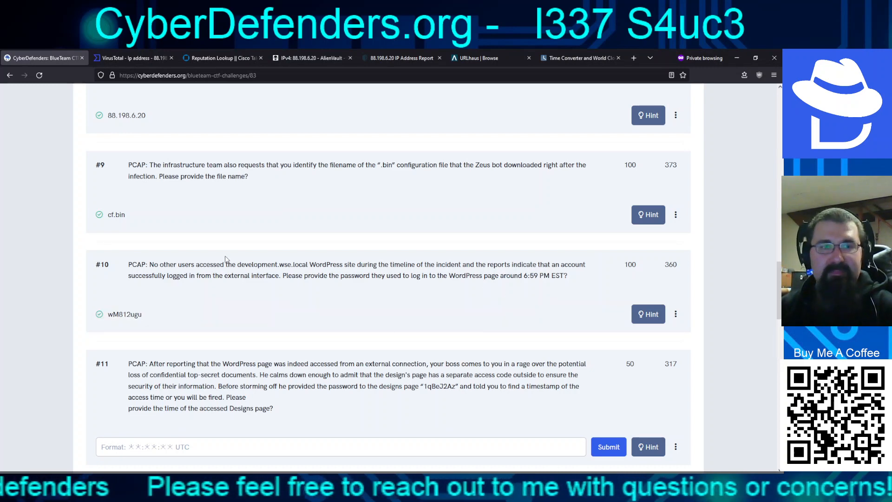
Read question 11, copy the designs page password from its text and return to NetworkMiner.
scroll(226, 248, down, 3)
scroll(297, 236, down, 1)
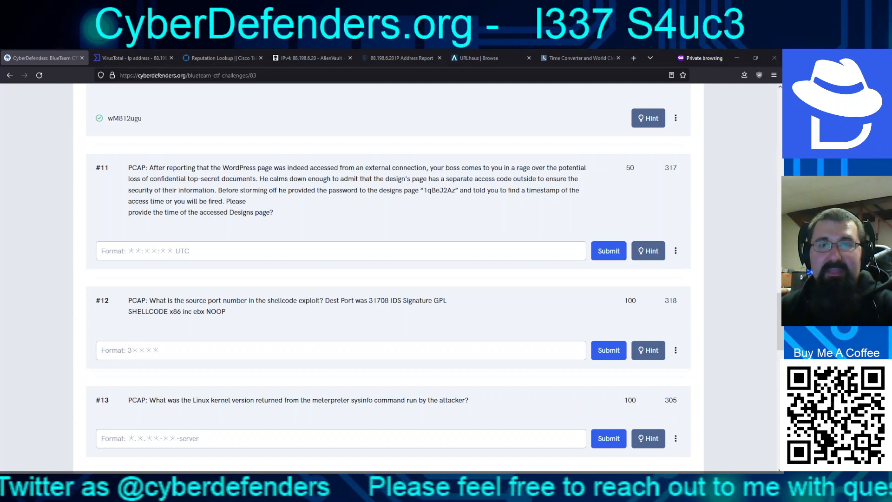
double_click(439, 190)
key(ctrl+c)
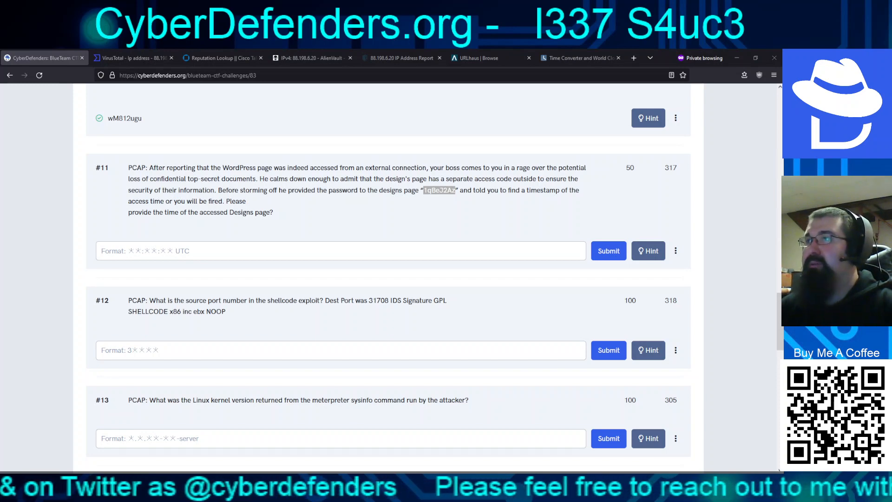
key(alt+Tab)
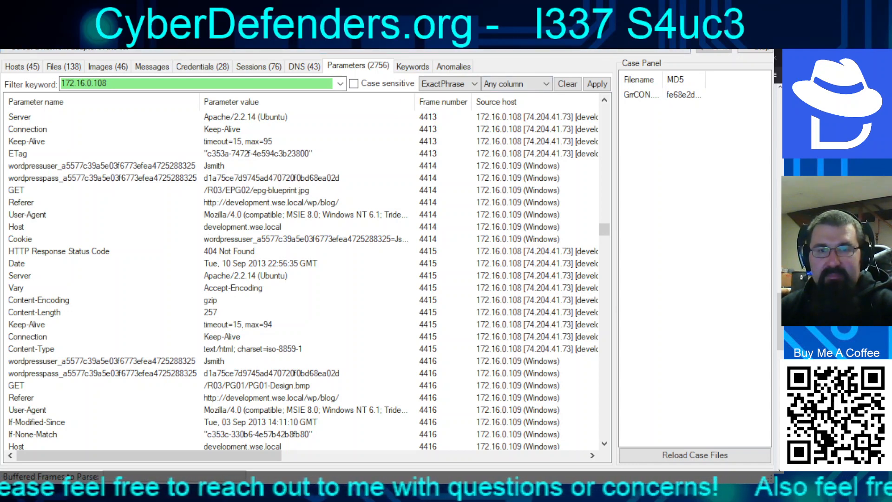
Inspect the PG01-Design.bmp request in frame 4416 and its WordPress user and password cookie values.
click(257, 386)
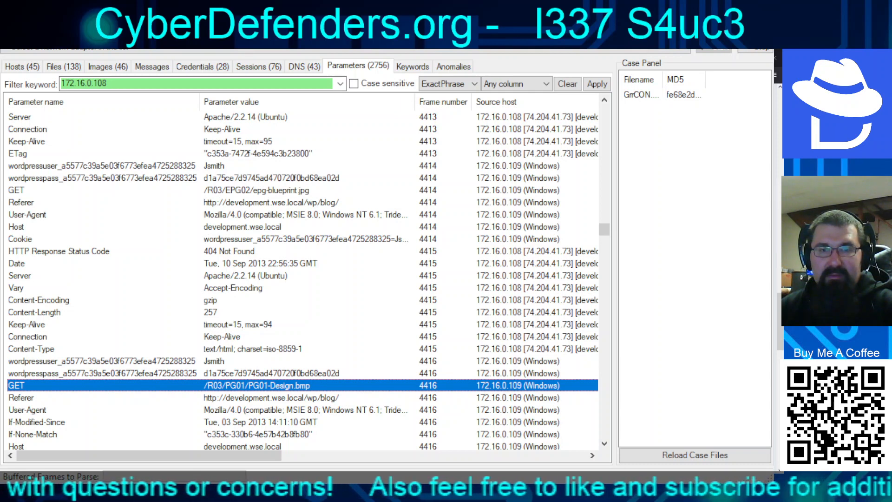
click(214, 361)
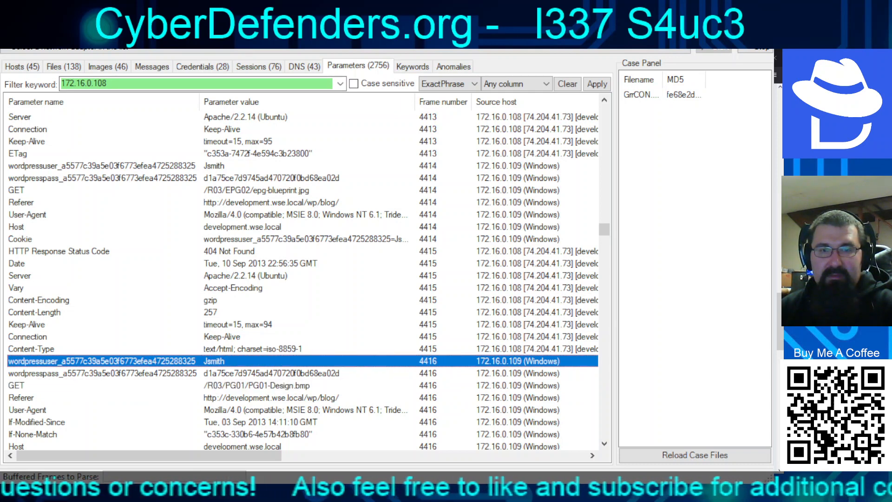
click(214, 373)
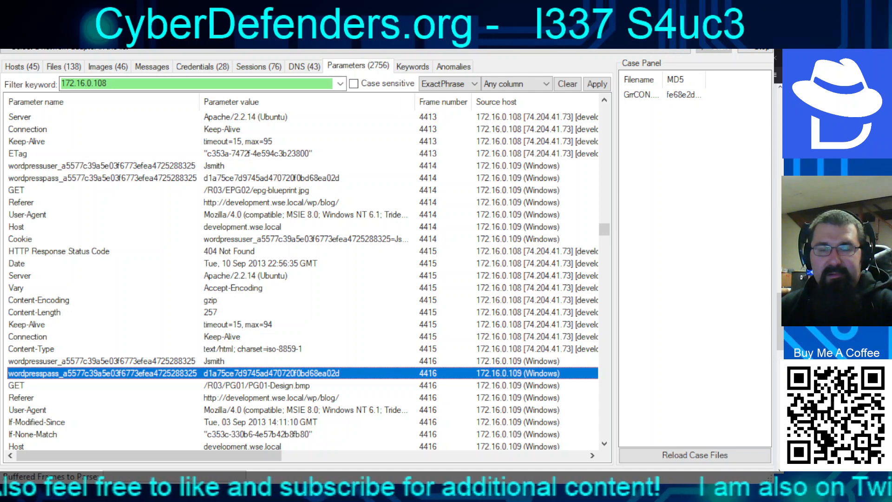
key(alt+Tab)
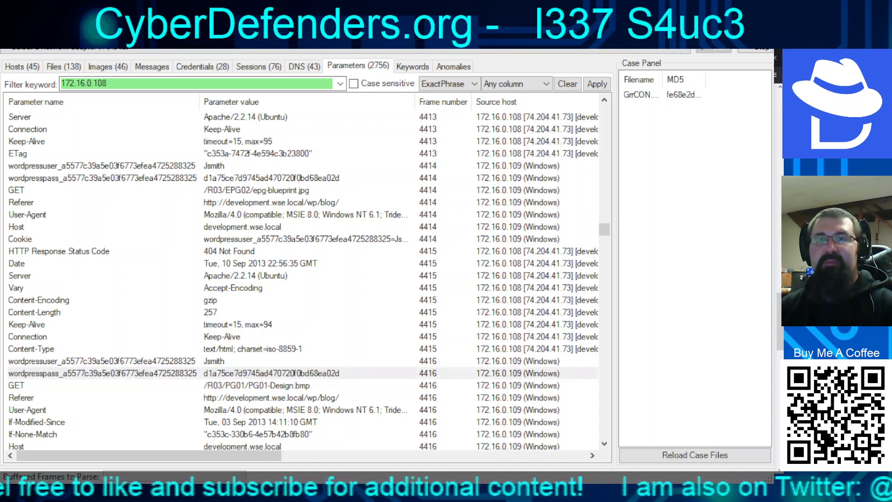
key(ctrl+t)
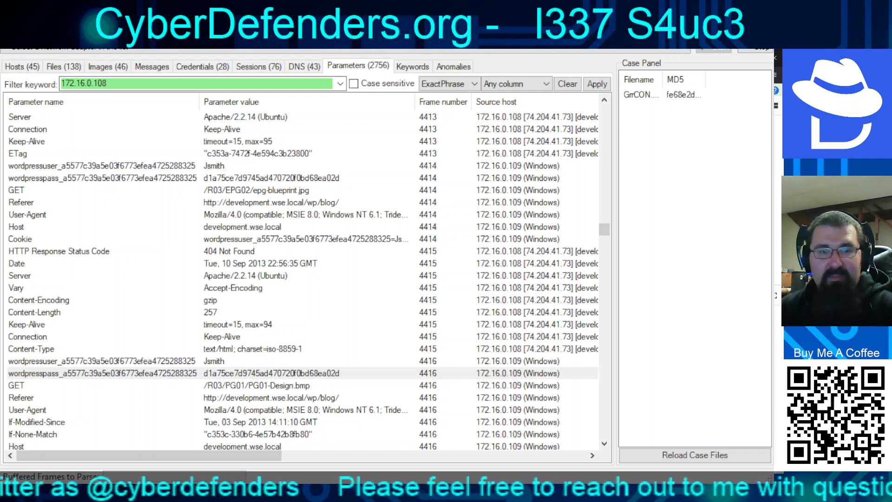
Compare the parameters around frame 4416 with the epg-blueprint.jpg request and its referer in frame 4414.
click(271, 373)
scroll(272, 373, up, 3)
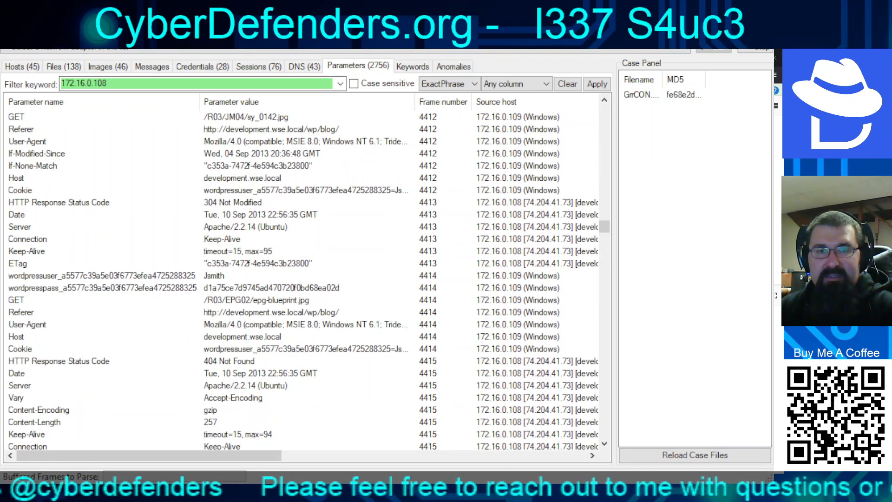
scroll(271, 374, down, 3)
scroll(309, 279, down, 1)
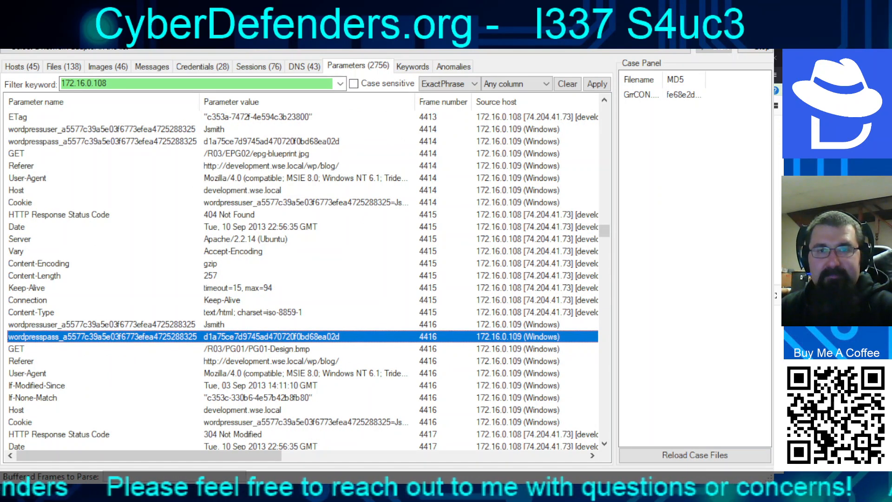
click(279, 166)
click(274, 154)
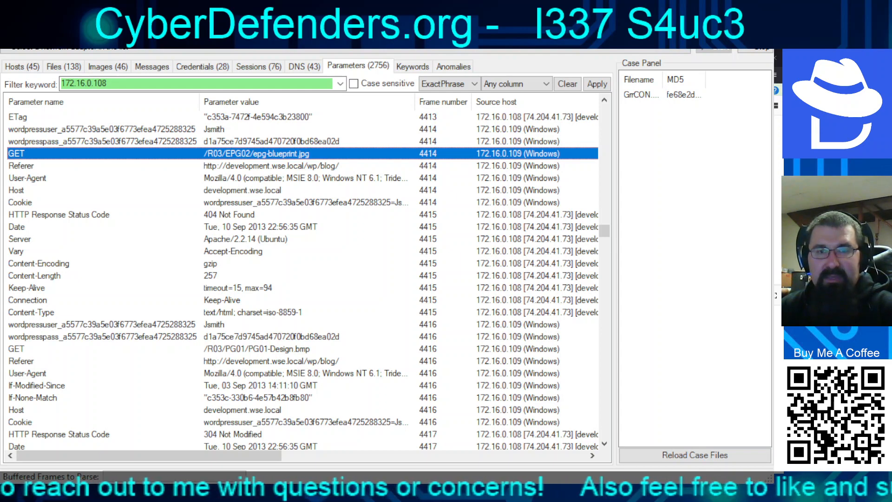
Inspect the sy_0142.jpg request in frame 4412 and its referer, along with the parameters of the preceding frames.
scroll(302, 278, down, 3)
scroll(302, 279, up, 8)
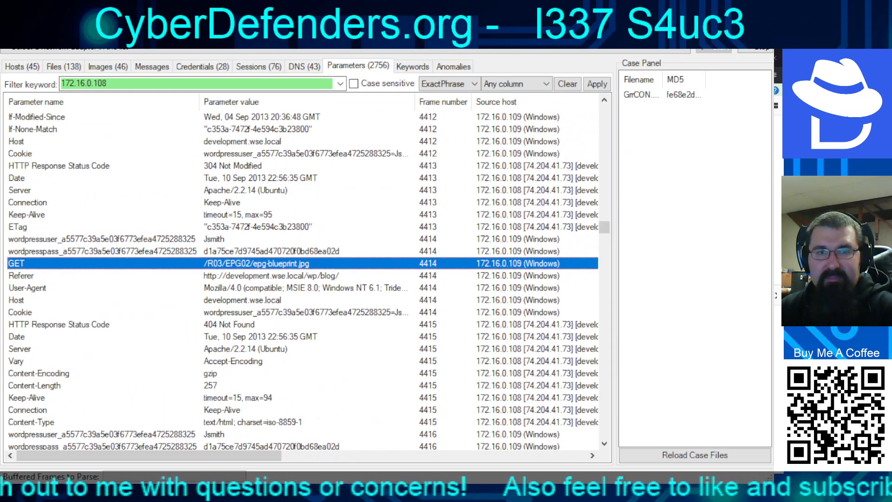
scroll(302, 278, up, 1)
click(247, 190)
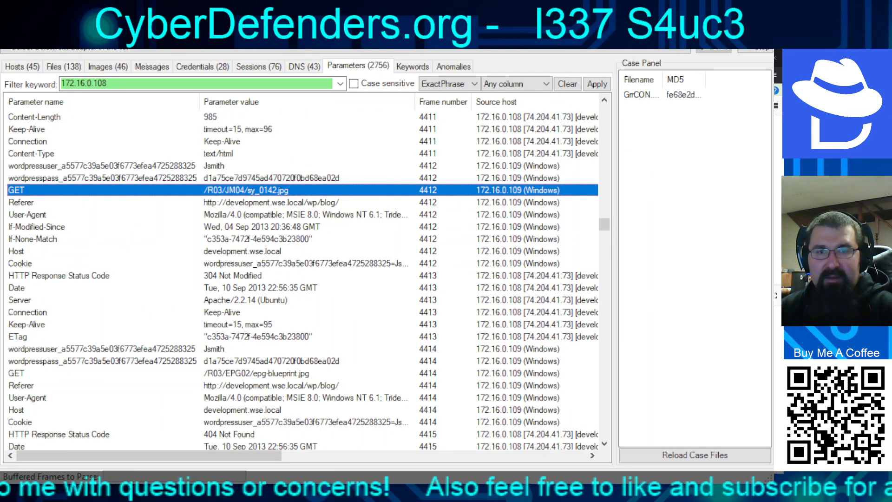
scroll(302, 279, up, 1)
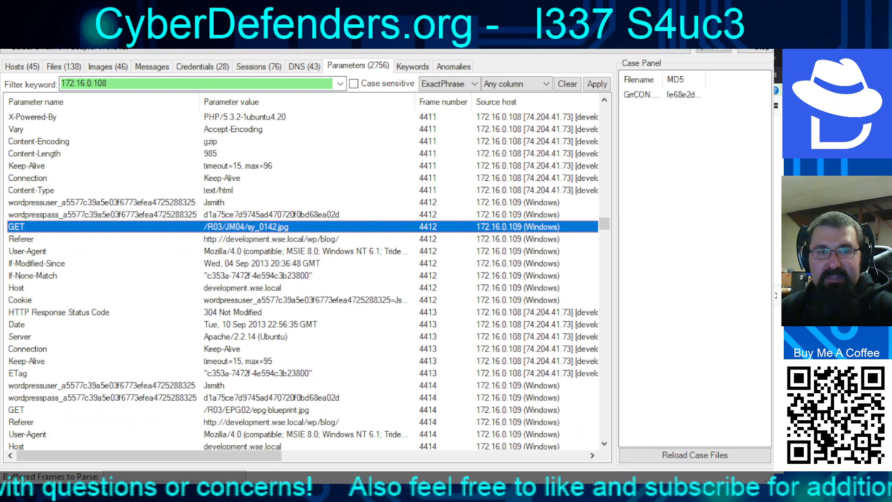
click(271, 239)
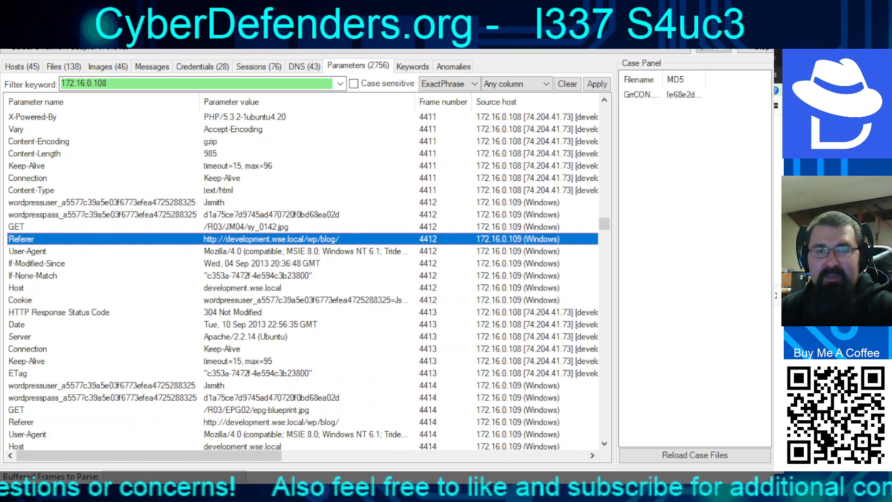
scroll(302, 279, up, 4)
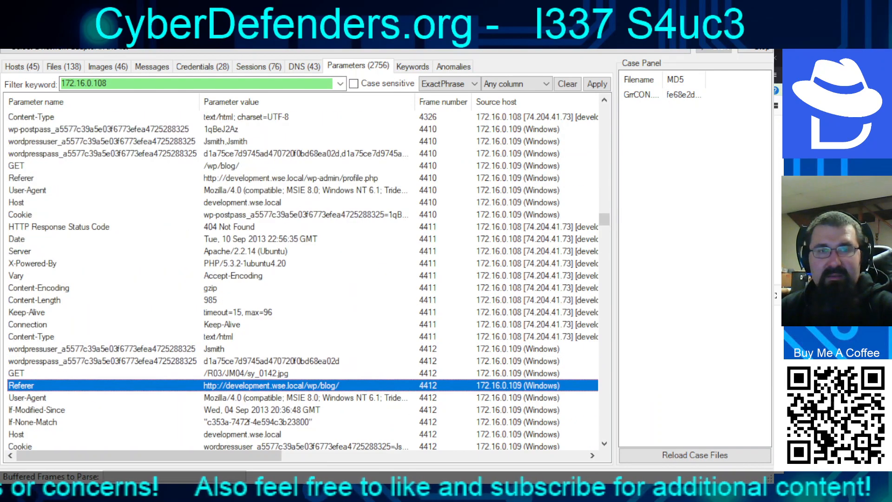
Examine the WordPress post-password cookie in frame 4410 and the surrounding request and response parameters.
key(alt+Tab)
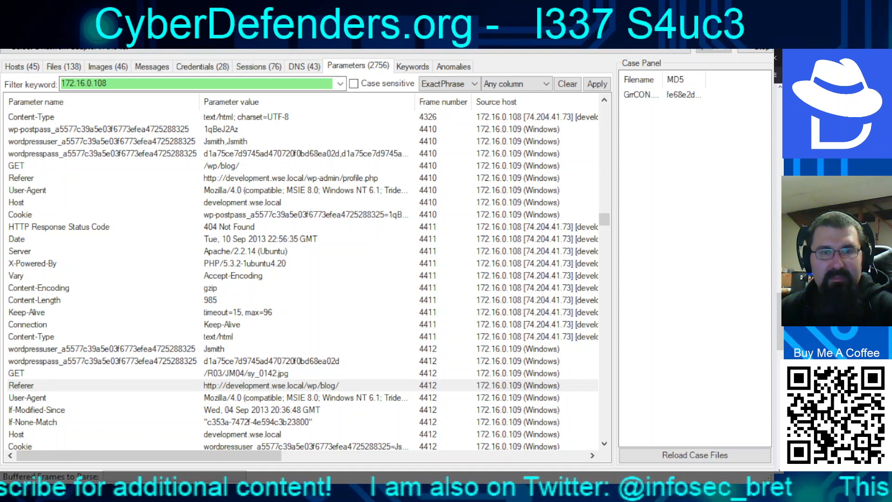
click(271, 386)
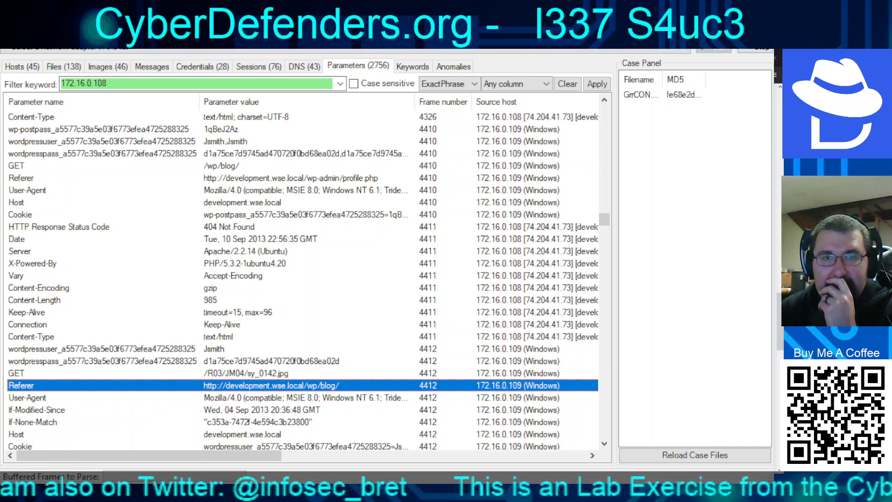
click(221, 129)
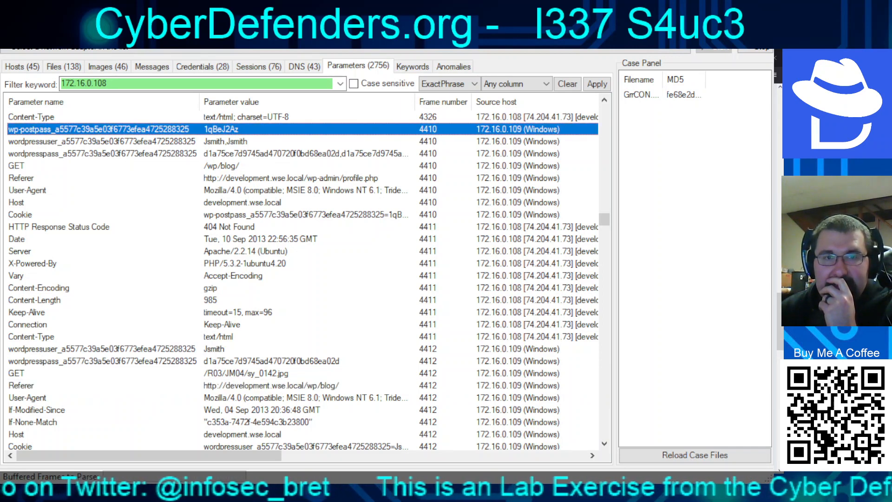
scroll(302, 278, down, 1)
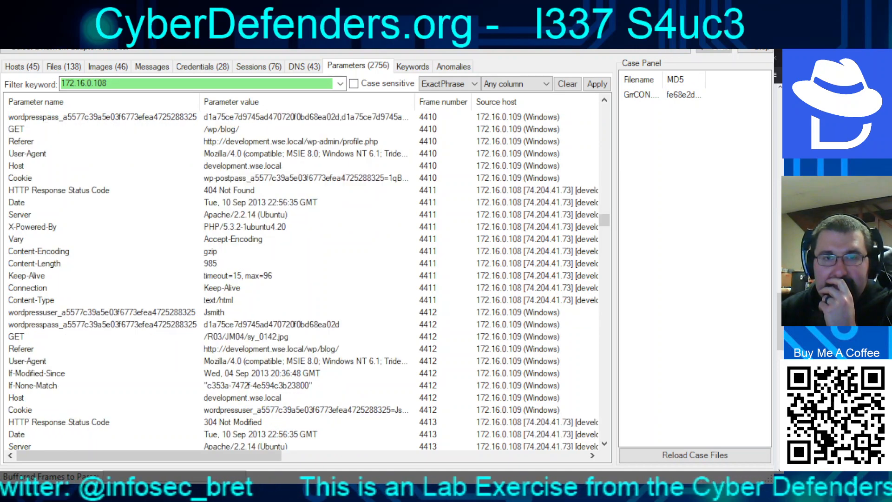
scroll(302, 279, up, 4)
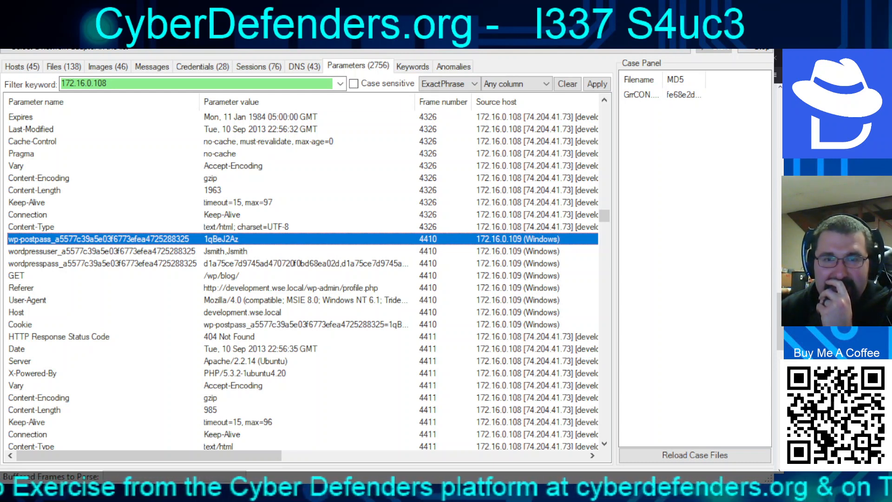
key(alt+Tab)
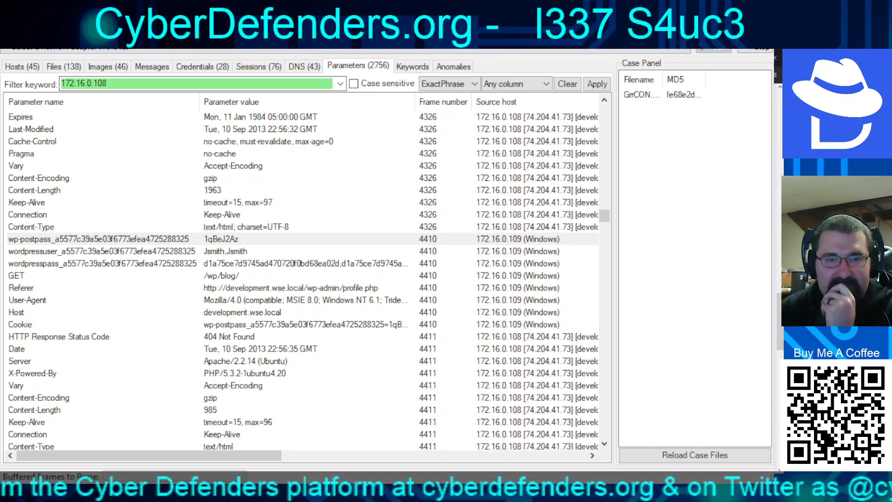
Replace the parameter filter keyword with the copied designs page password and apply the filter.
key(alt+Tab)
double_click(93, 83)
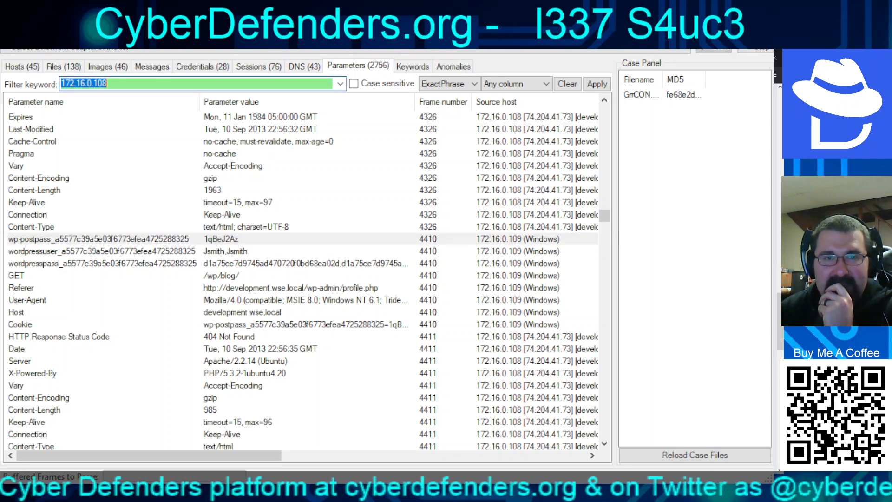
click(112, 83)
key(ctrl+a)
key(BackSpace)
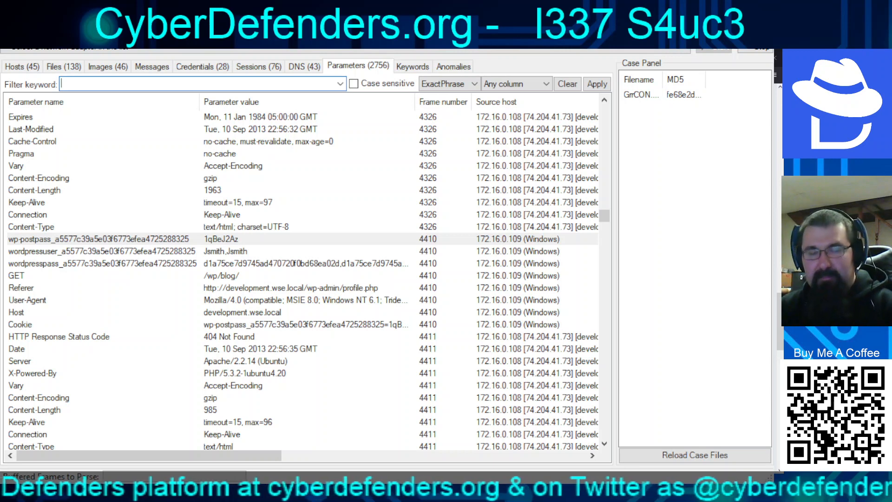
key(ctrl+v)
key(Return)
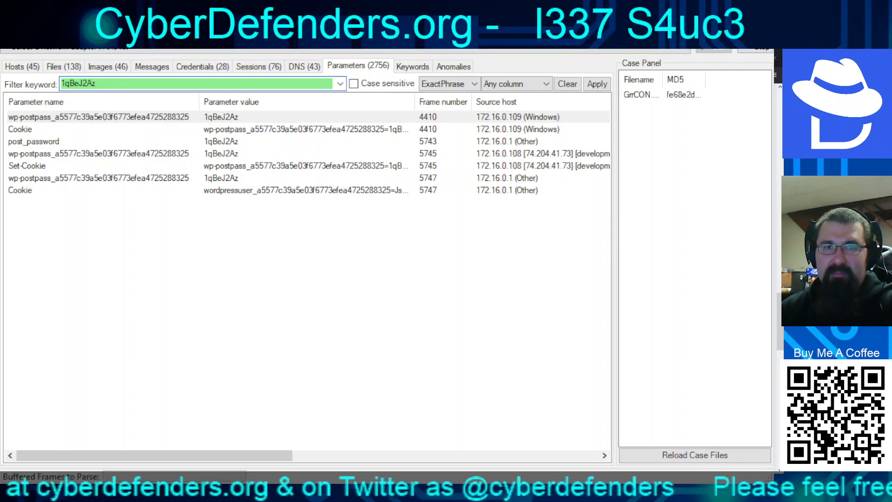
Check the timestamps and destination details of the filtered parameters, starting with the two frame 4410 entries.
click(305, 129)
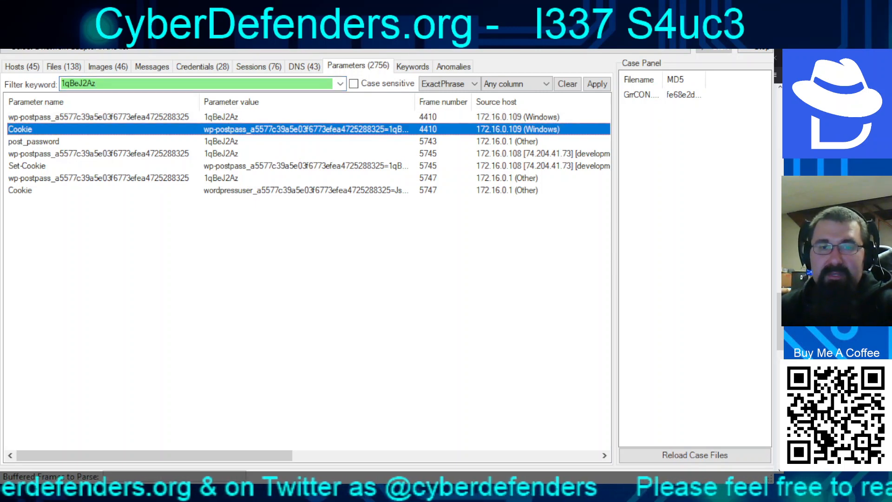
drag(195, 455, 500, 456)
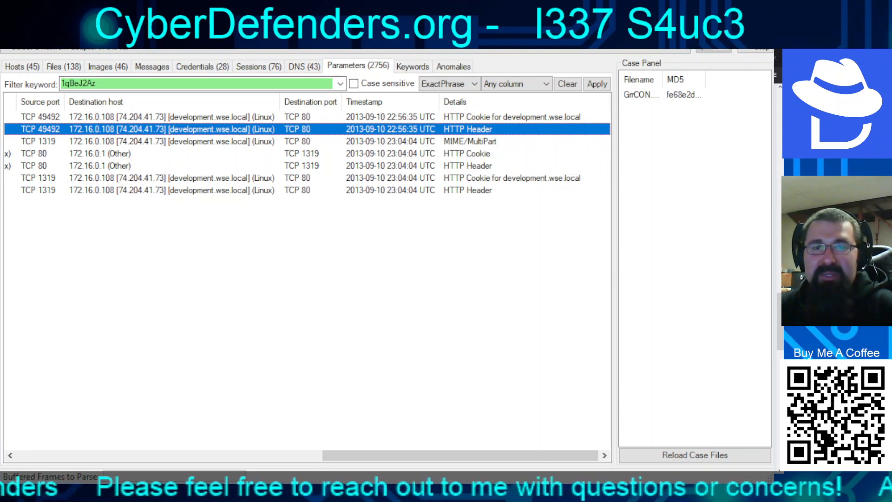
click(307, 117)
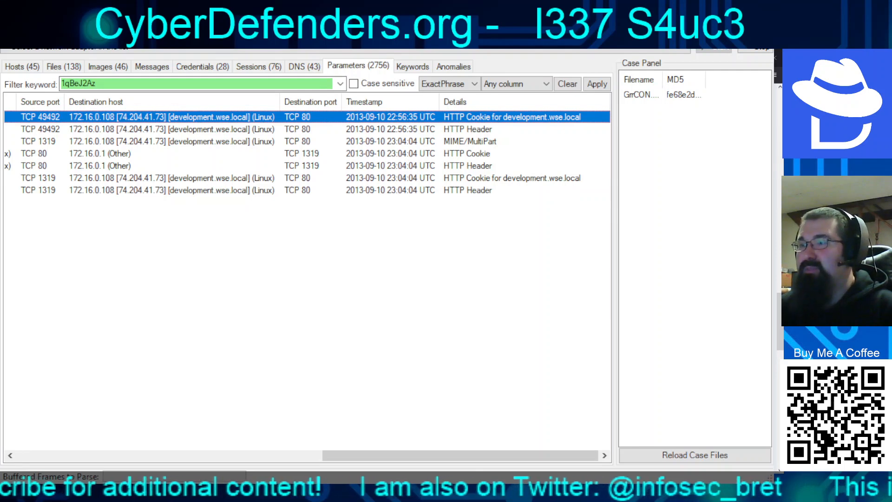
Switch to the CyberDefenders page and submit 22:56:35 UTC as the answer to question 11.
key(alt+Tab)
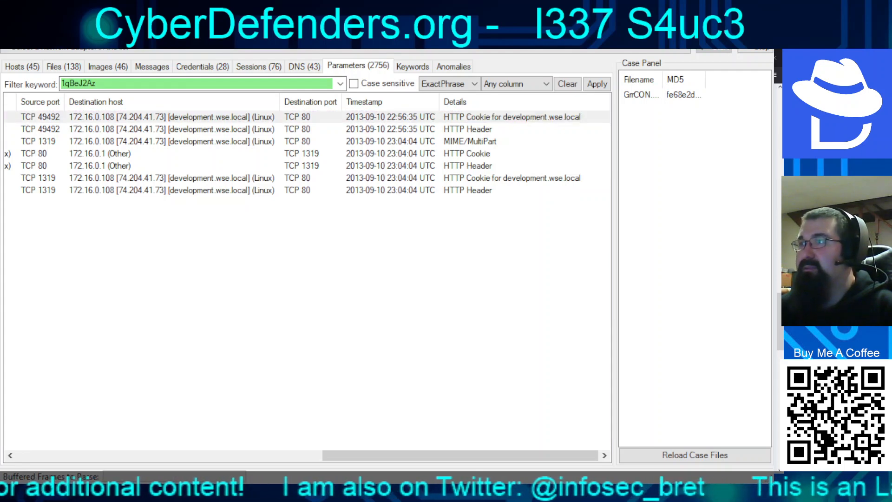
key(alt+Tab)
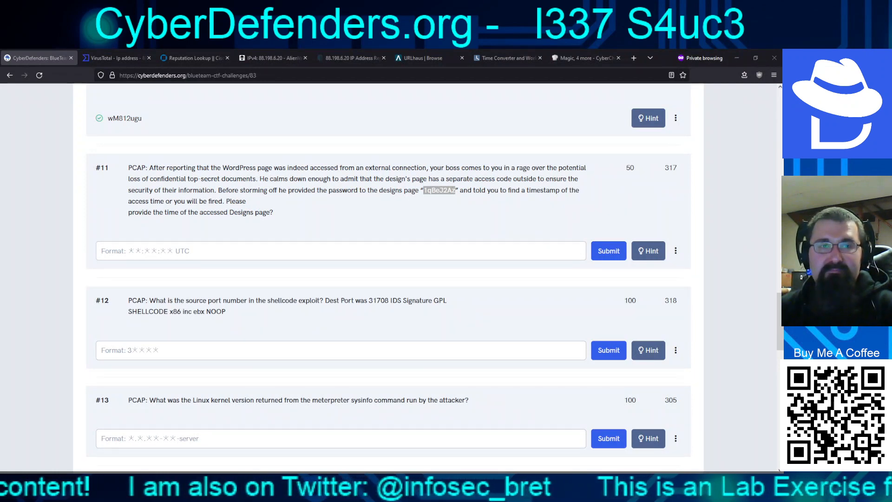
click(259, 250)
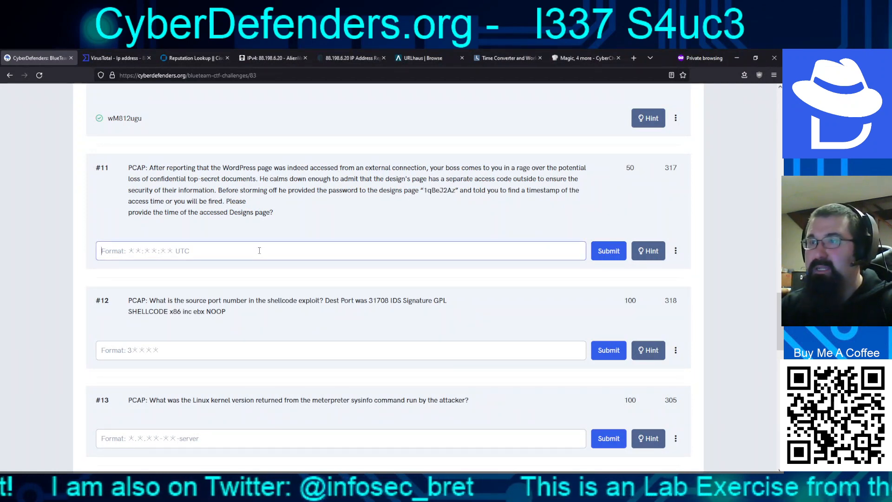
text(22:5)
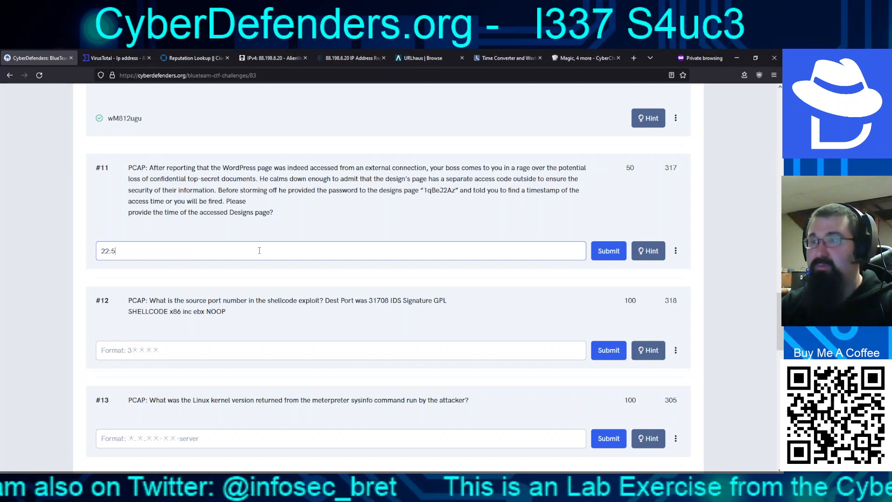
text(6:)
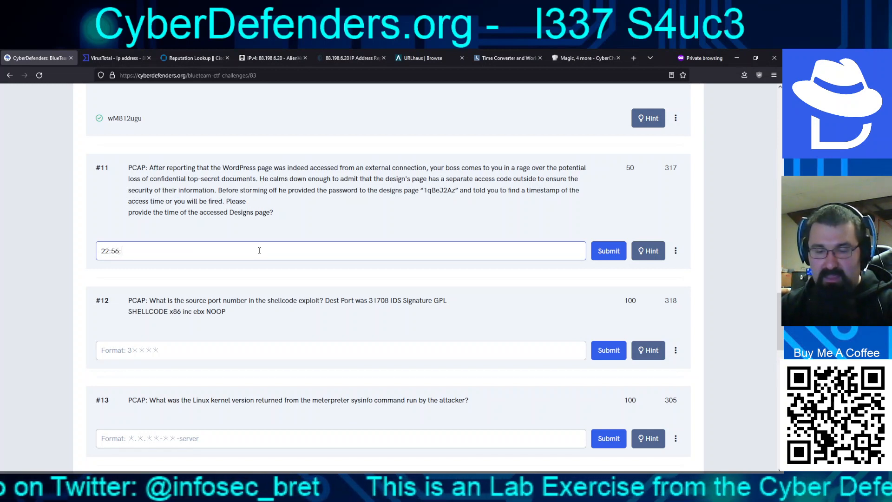
text(35 UTC)
key(Return)
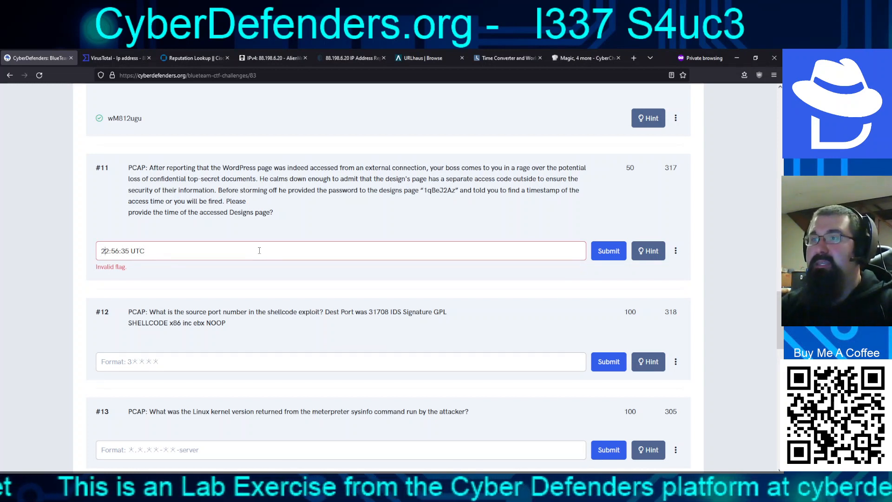
Change the question 11 answer to 23:04:04 UTC and submit it.
key(Delete)
text(3)
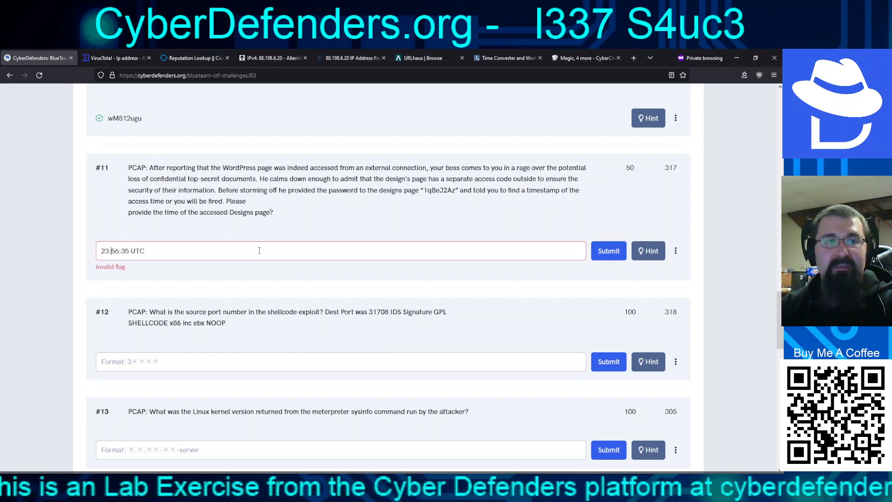
key(Right)
key(Delete)
key(Delete)
text(04)
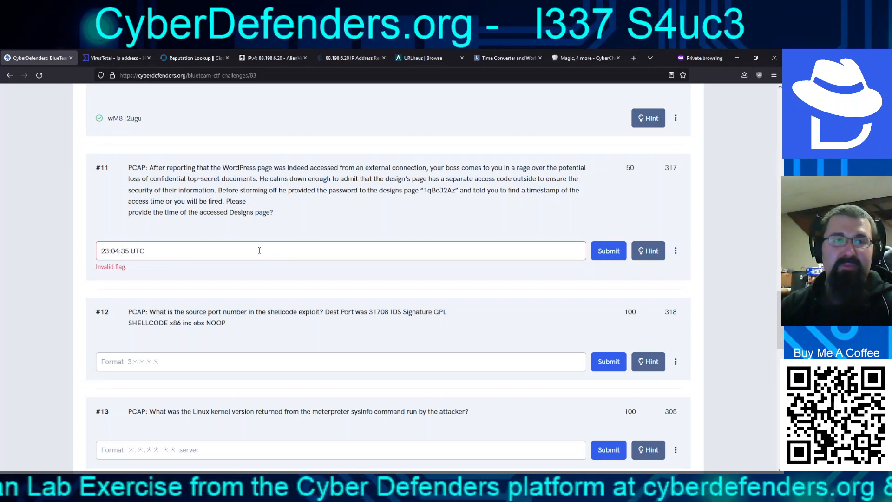
key(Right)
key(Delete)
key(Delete)
text(04)
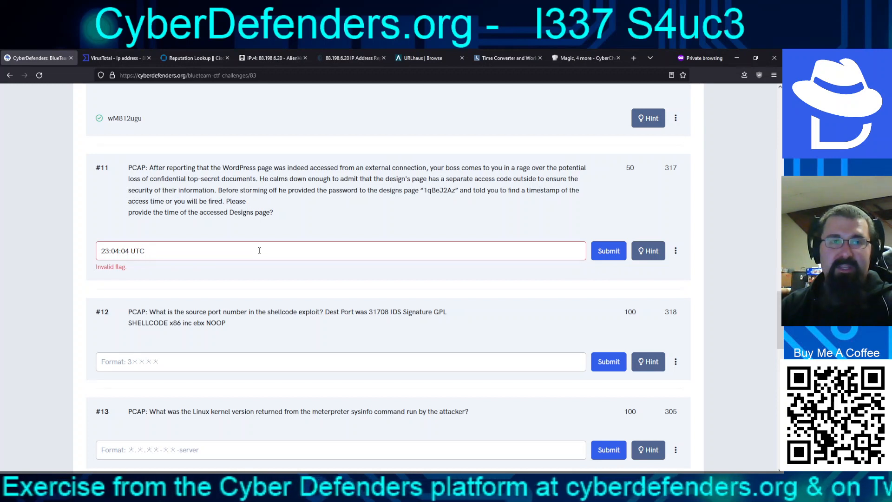
key(Return)
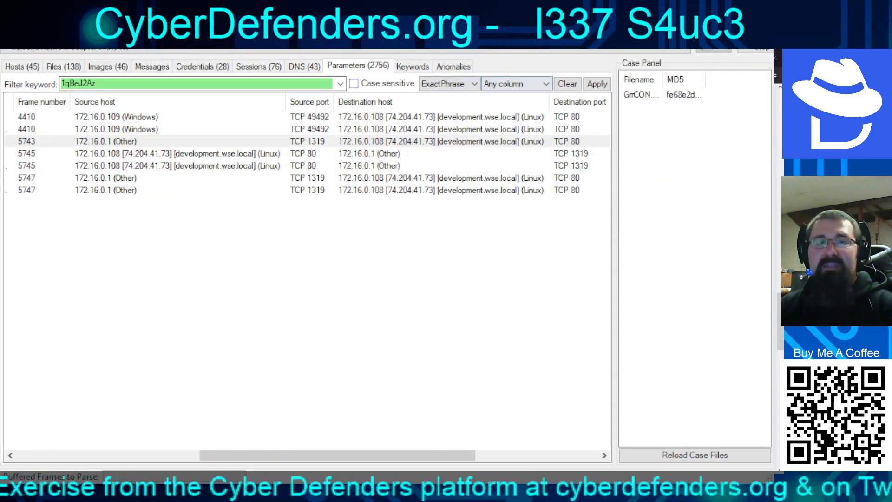
In NetworkMiner, compare the source hosts and timestamps of the frame 4410, 5743 and 5747 entries that contain the designs page password.
click(140, 117)
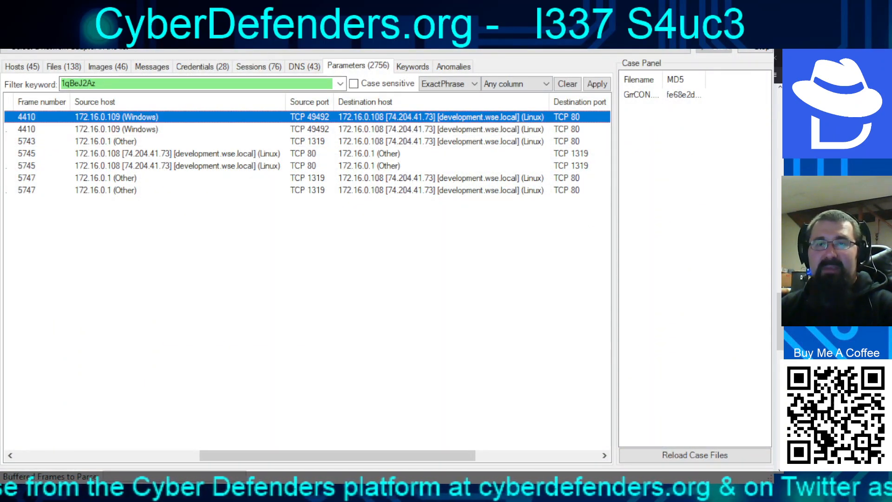
click(140, 129)
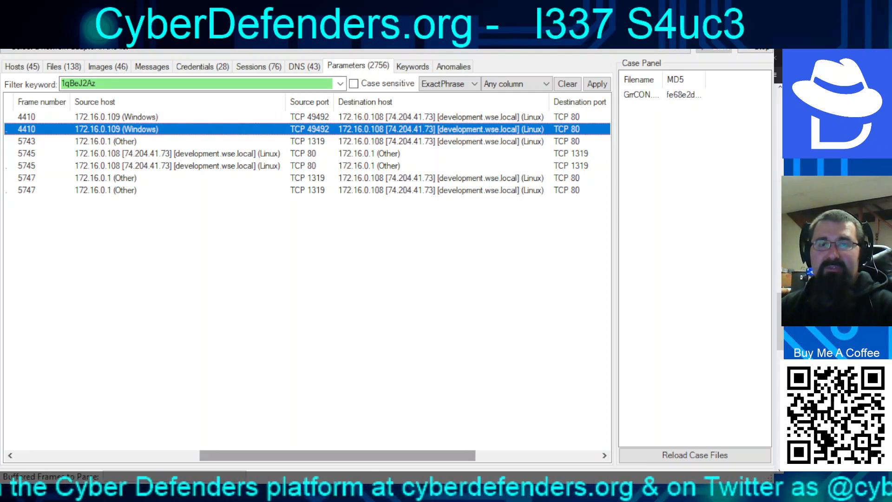
drag(337, 455, 314, 456)
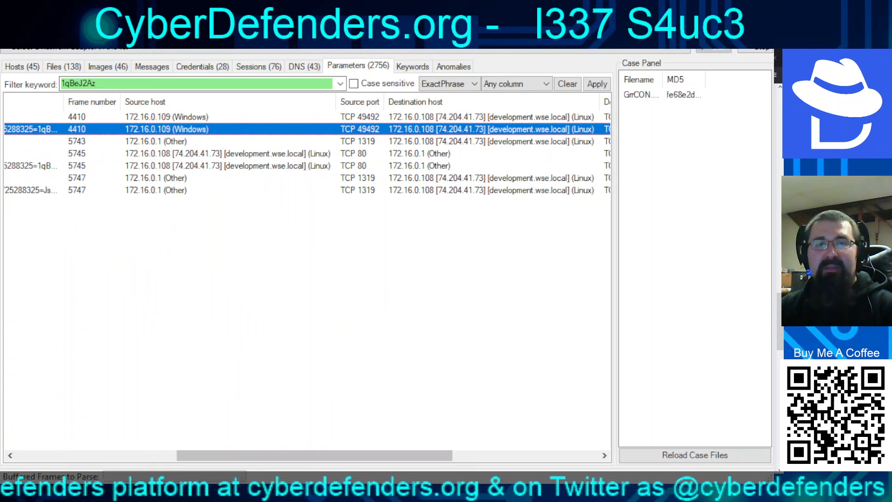
click(156, 141)
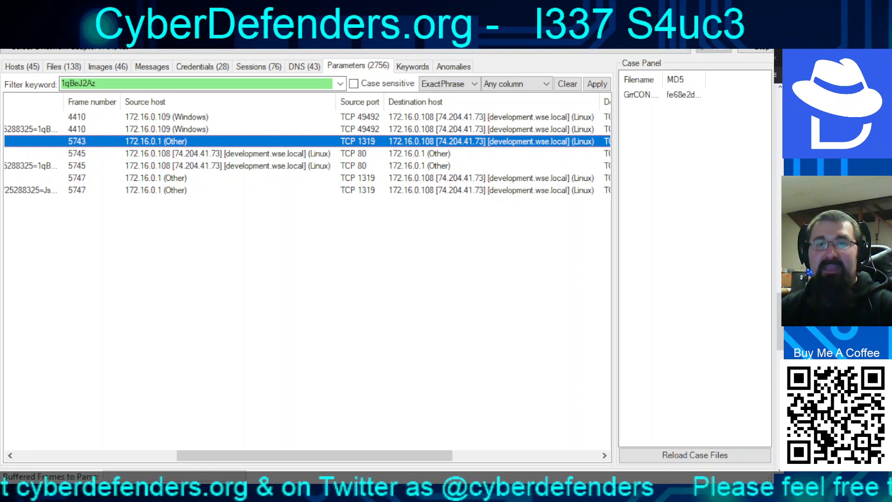
key(Down)
key(Down)
key(Down)
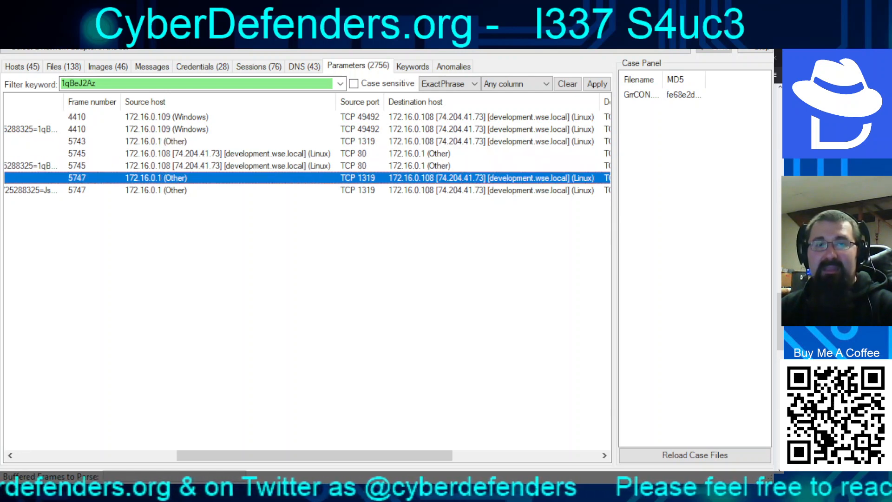
drag(315, 455, 461, 455)
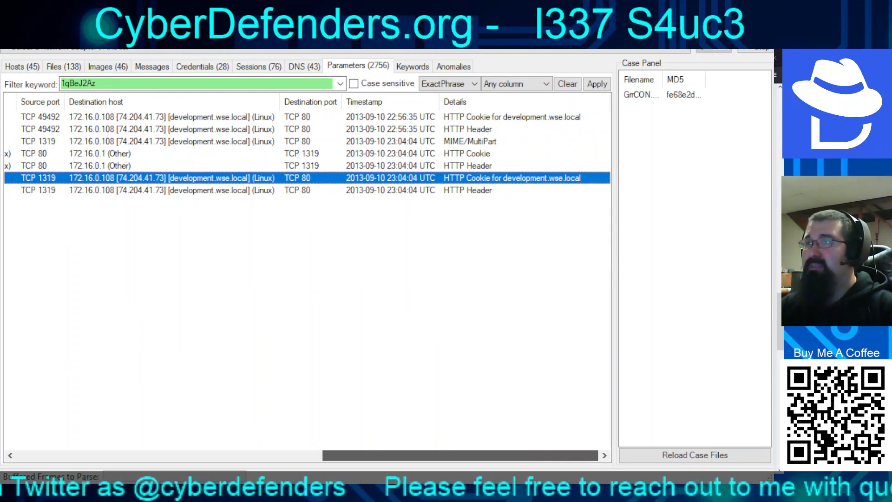
drag(461, 456, 337, 455)
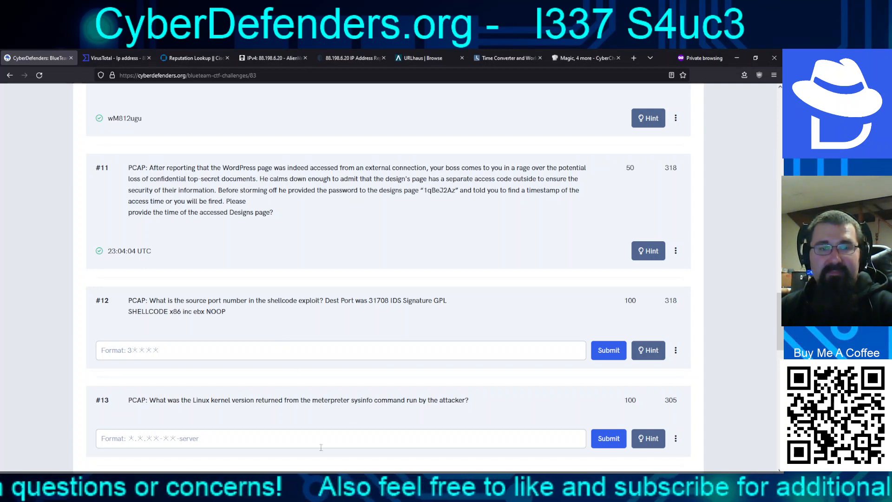
key(alt+Tab)
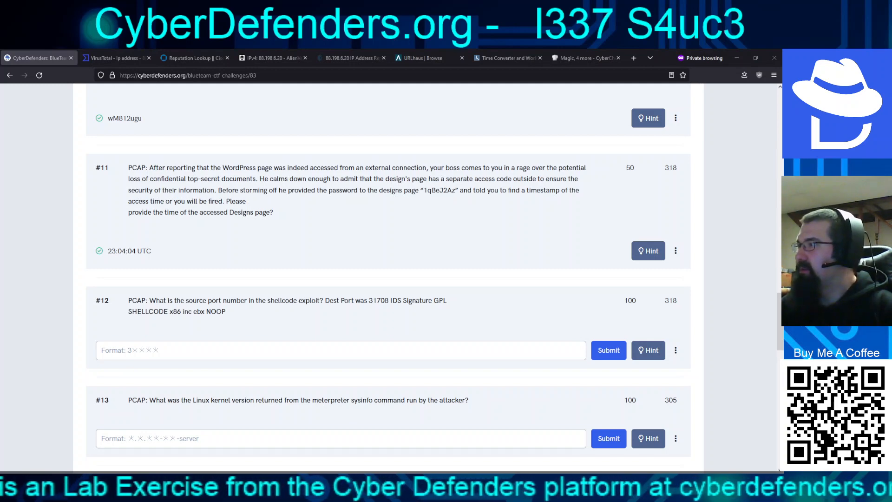
Switch to Wireshark and inspect ICMP packet 351 and UDP packet 408 among the packets filtered on destination port 31708.
key(alt+Tab)
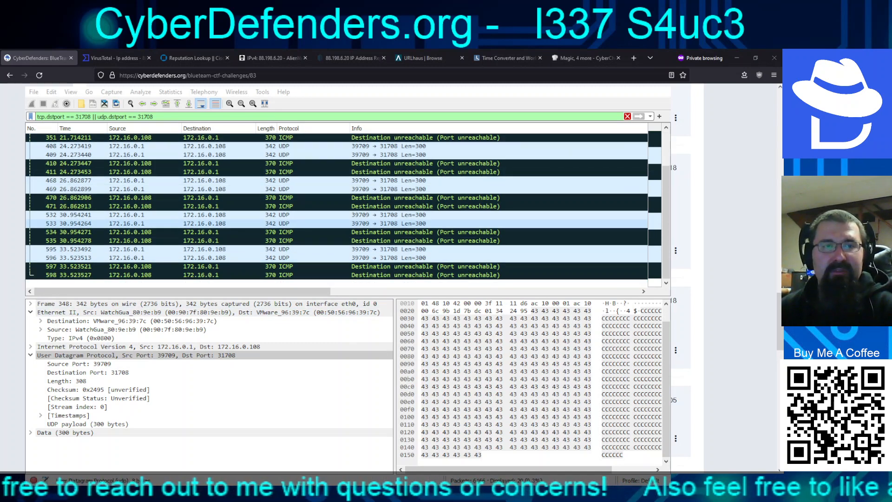
scroll(337, 209, down, 1)
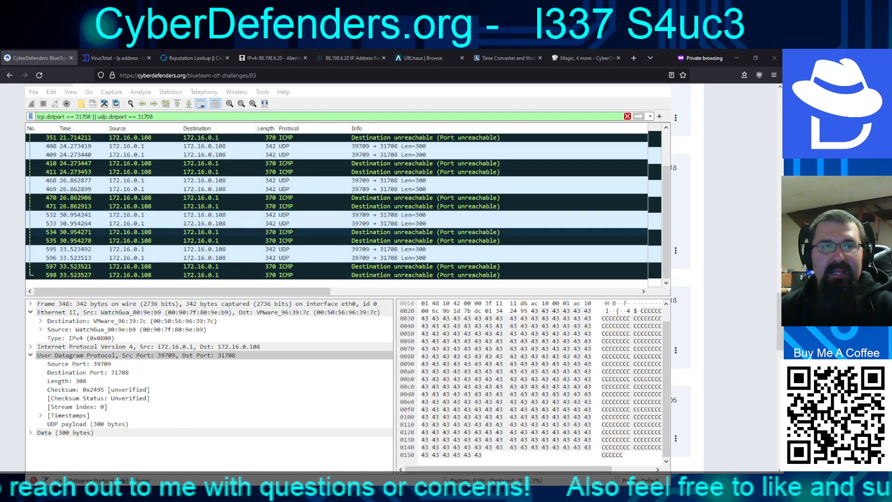
click(140, 137)
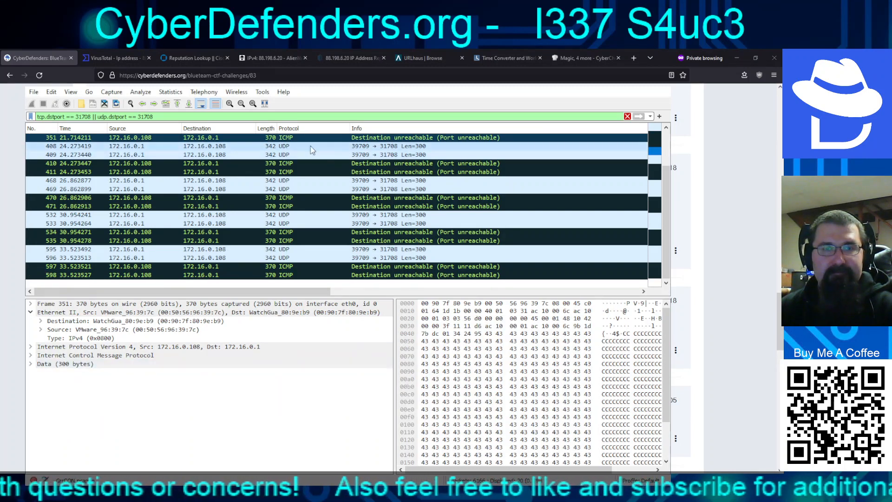
click(240, 146)
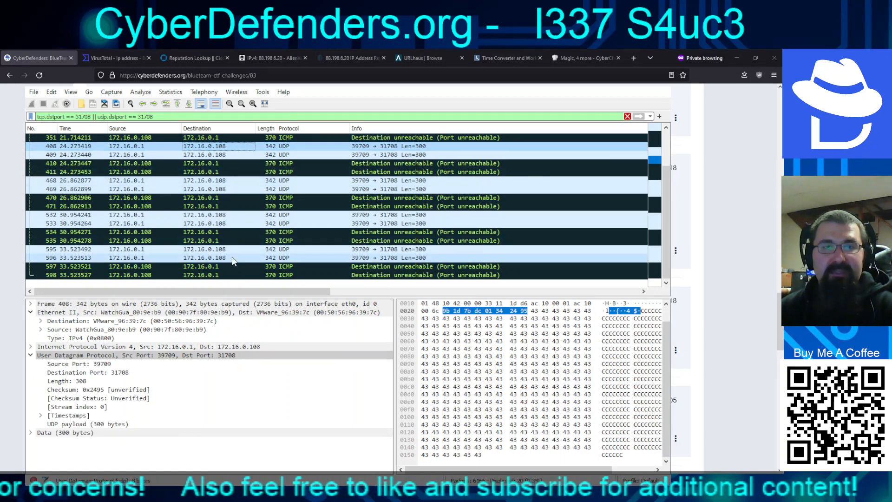
scroll(230, 258, up, 1)
scroll(245, 232, down, 1)
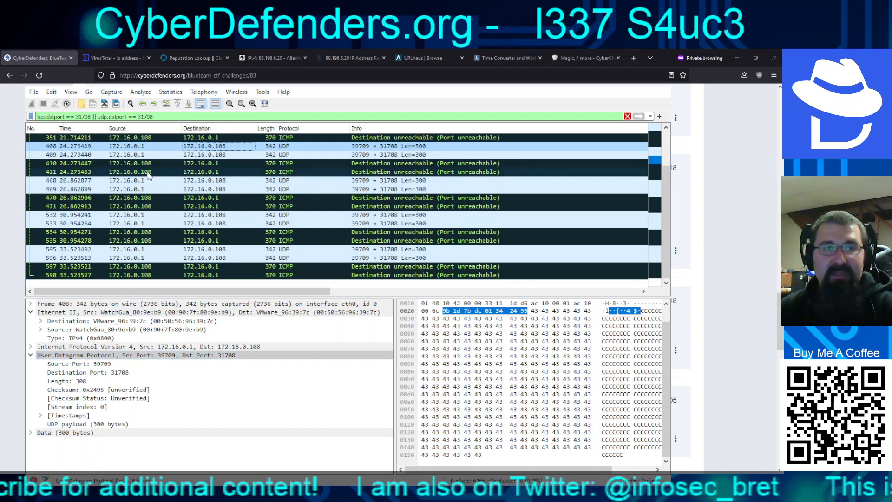
Check the UDP source port in packets 409, 468, 532, 533, 595 and 596 sent from 172.16.0.1.
click(163, 155)
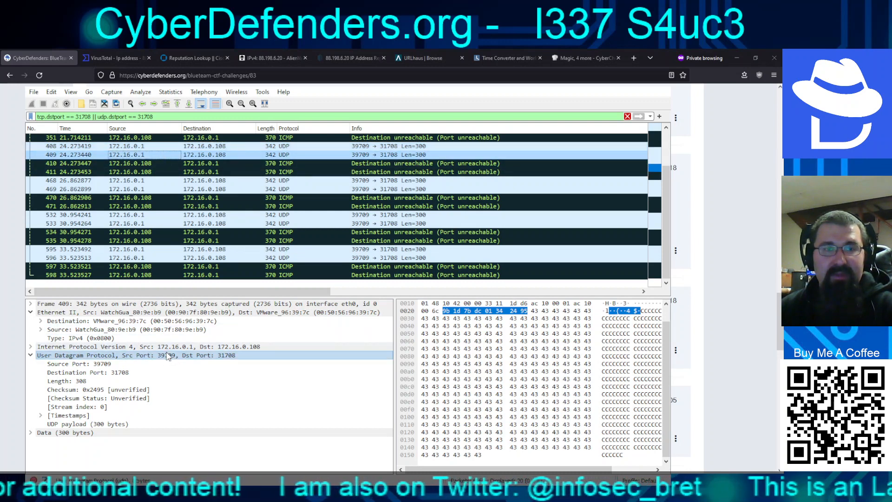
click(162, 180)
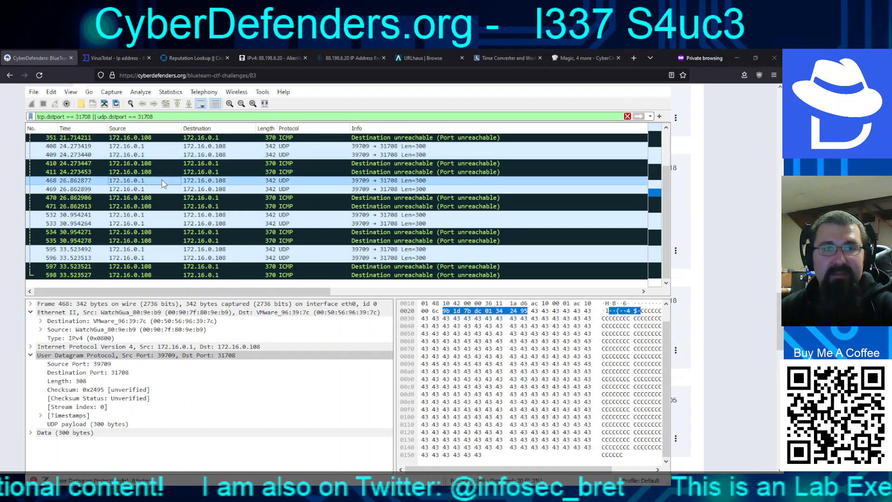
click(146, 215)
click(140, 223)
click(140, 250)
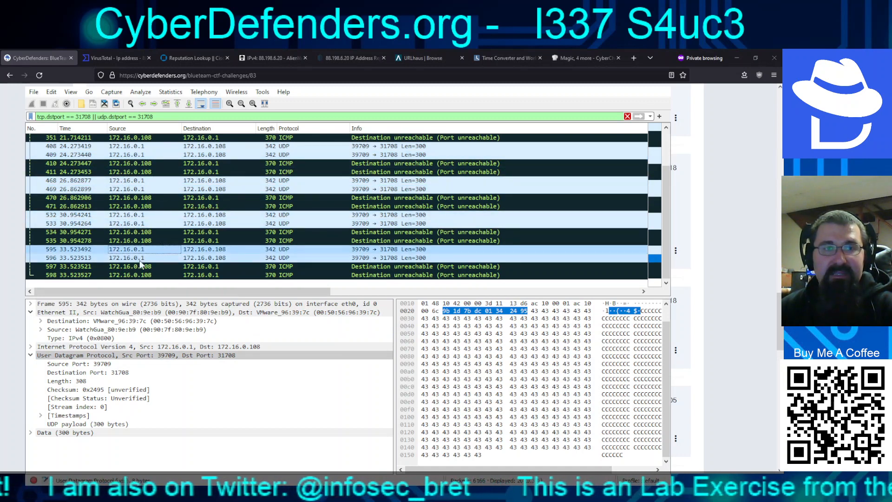
click(138, 259)
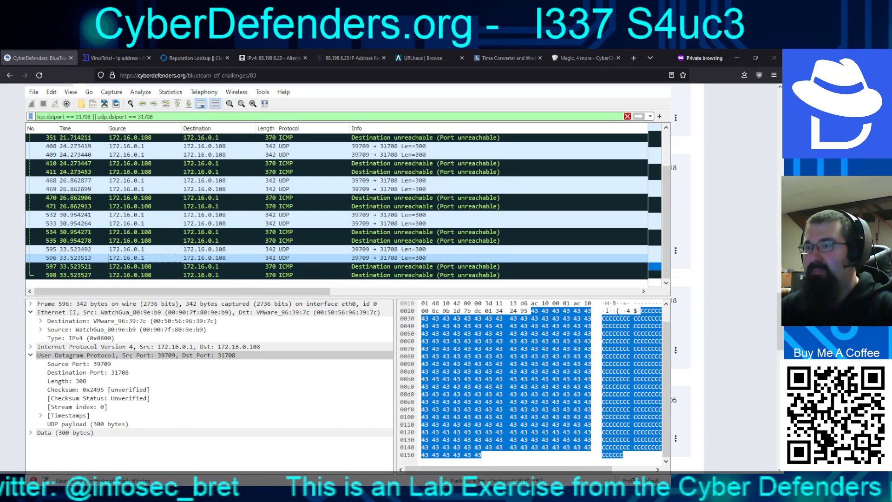
Switch to the CyberDefenders page and submit 39708 as the answer to question 12.
key(alt+Tab)
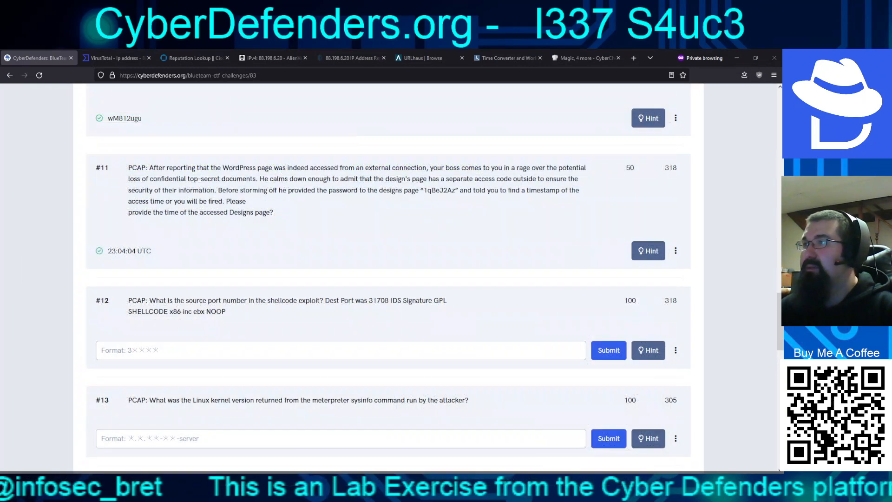
click(108, 351)
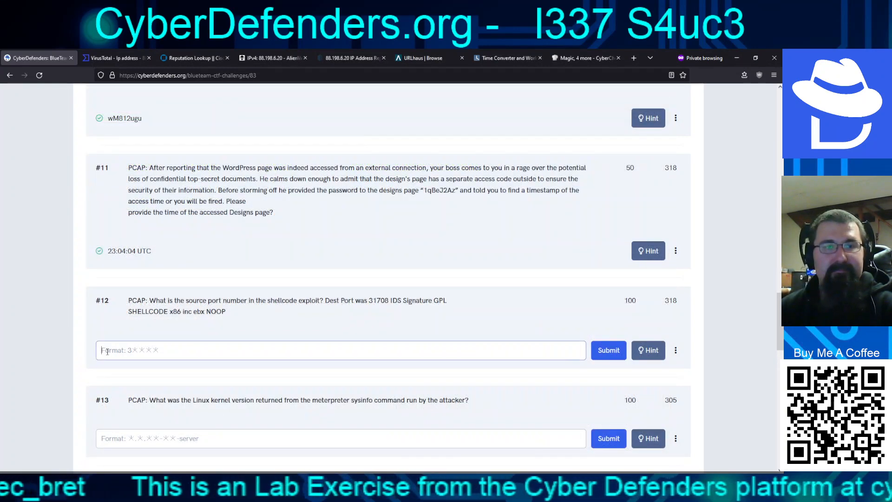
text(3970)
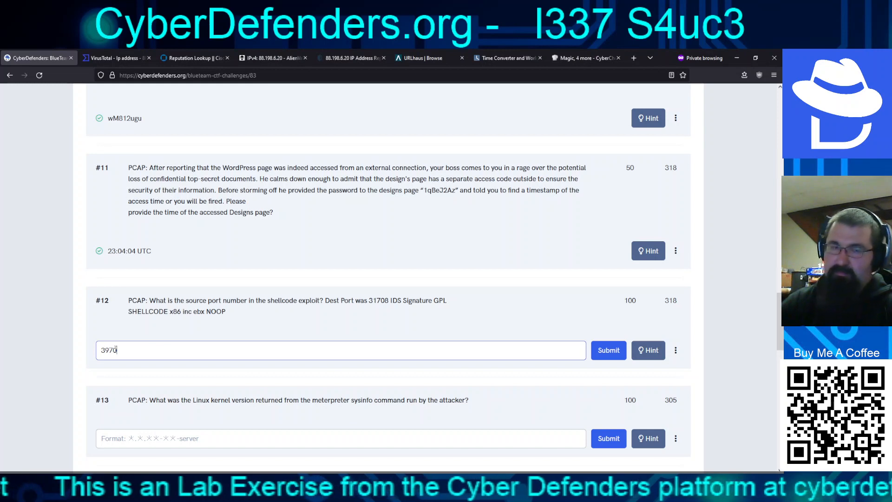
text(8)
key(Return)
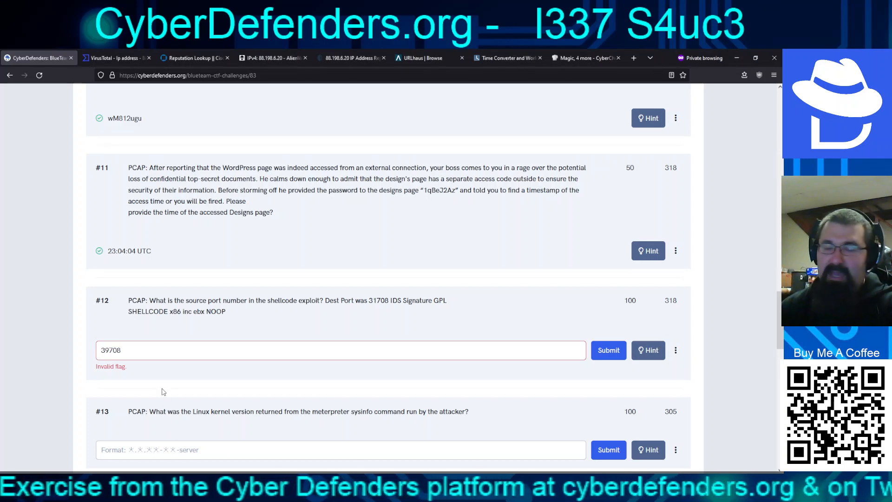
Change the question 12 answer to 39709 and submit it.
key(BackSpace)
text(9)
key(Return)
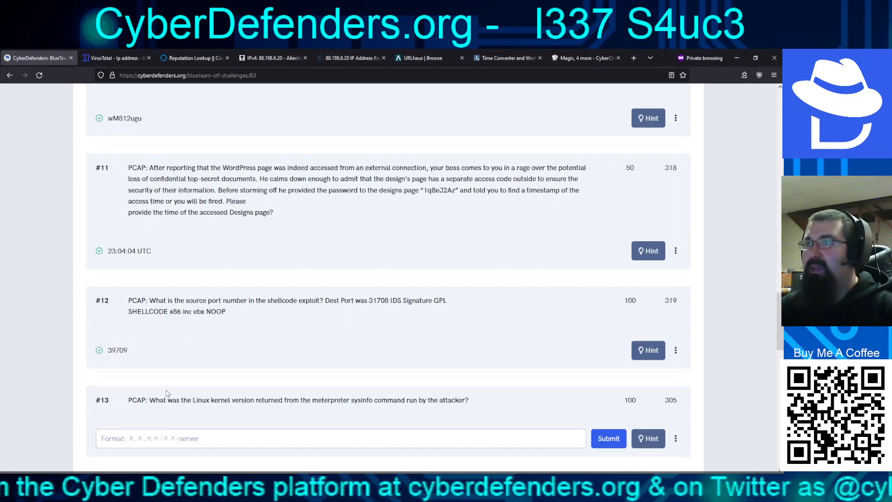
Read through the remaining questions from 13 to 18, focusing on the kernel version and the frame 3897 token.
scroll(221, 366, up, 1)
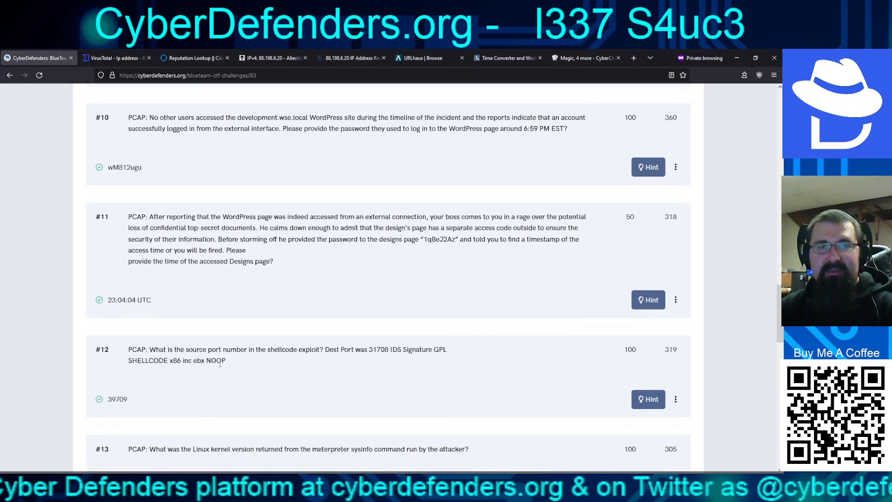
scroll(225, 363, down, 9)
scroll(227, 363, down, 3)
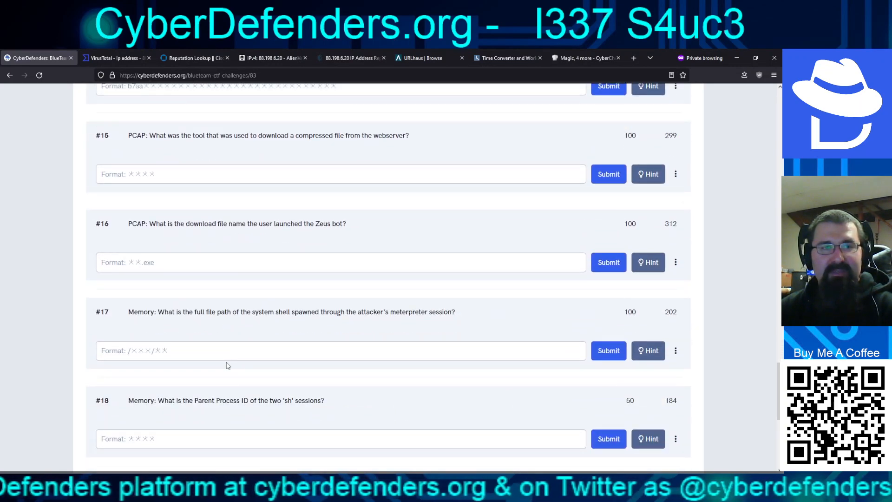
scroll(227, 365, up, 5)
scroll(228, 365, up, 1)
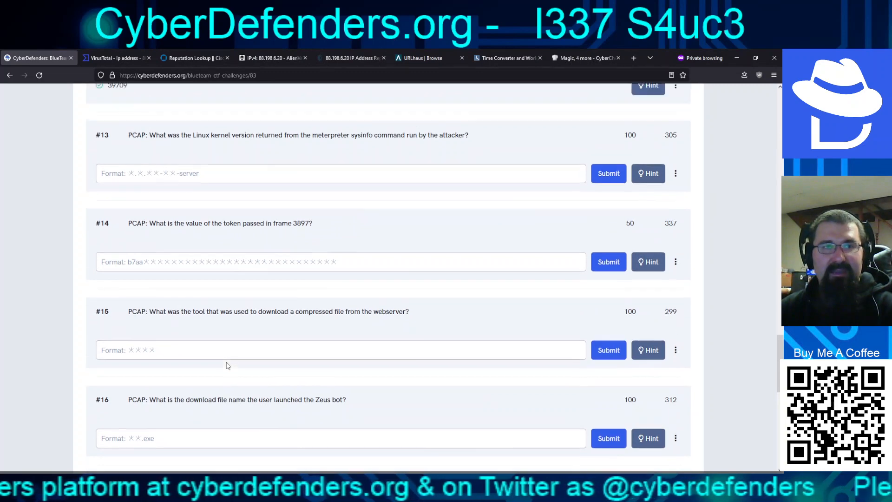
scroll(245, 355, down, 1)
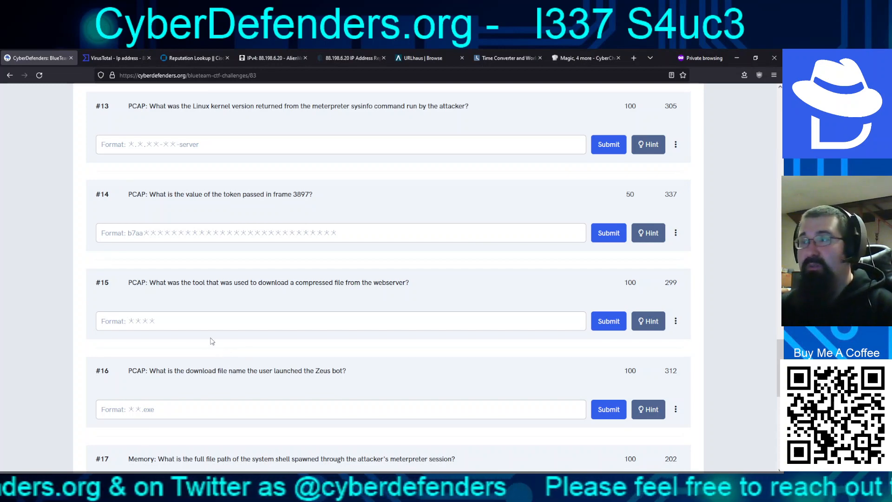
scroll(222, 320, down, 2)
scroll(210, 320, up, 5)
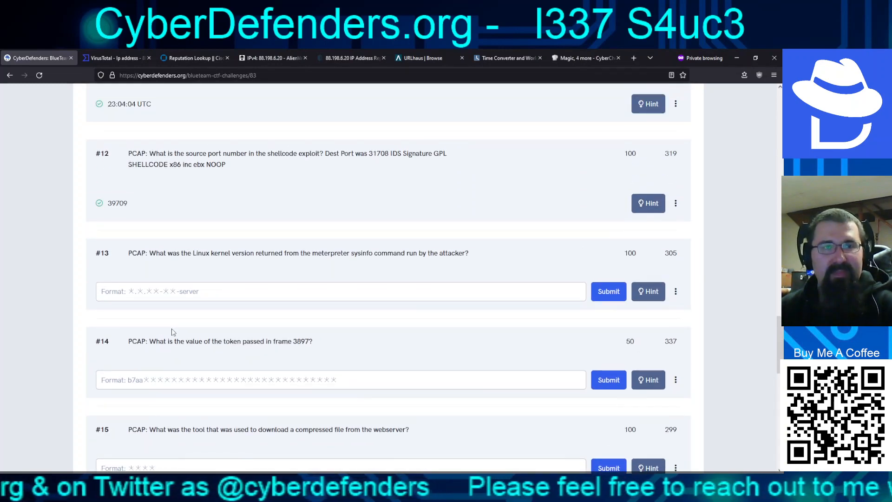
scroll(175, 326, down, 1)
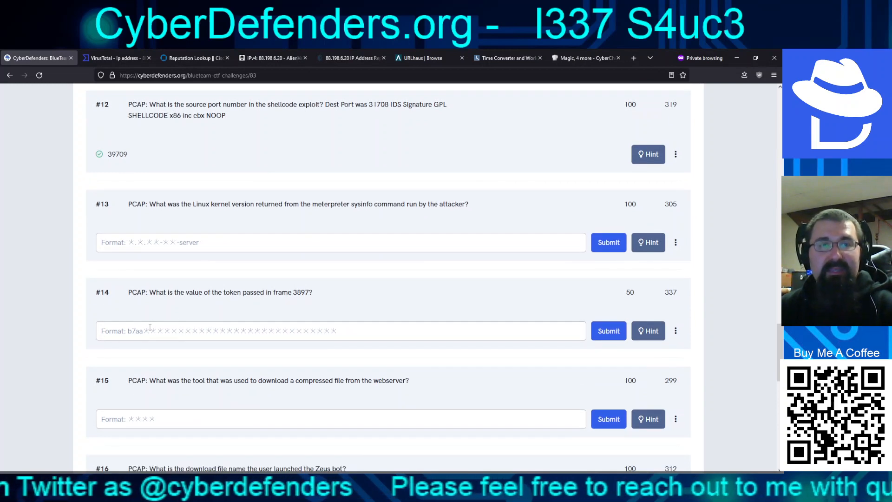
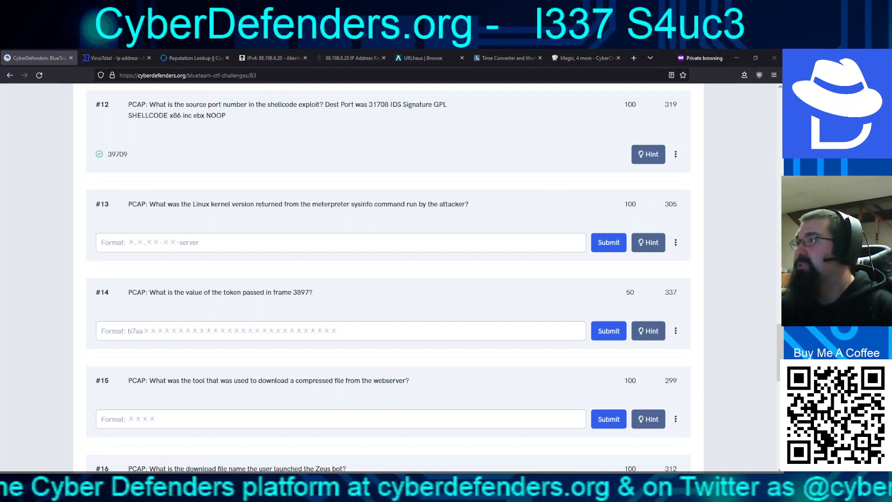
In NetworkMiner, widen the sysinfo keyword results and the Context column to examine the frames' contexts and source hosts.
key(alt+Tab)
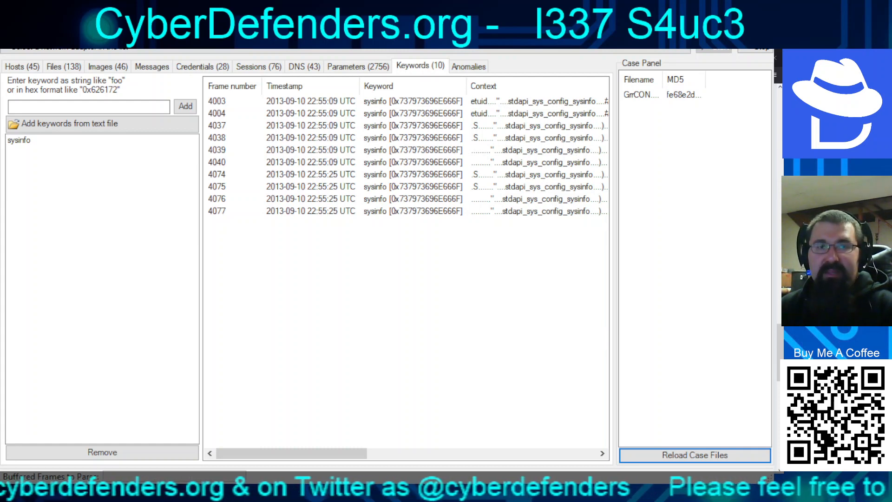
drag(200, 260, 57, 261)
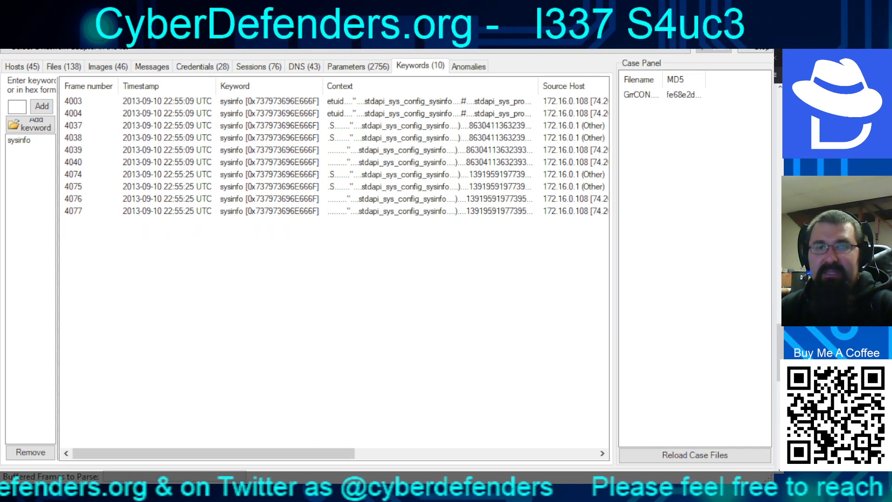
mouse_move(214, 454)
mouse_down()
mouse_move(455, 453)
mouse_move(214, 453)
mouse_up()
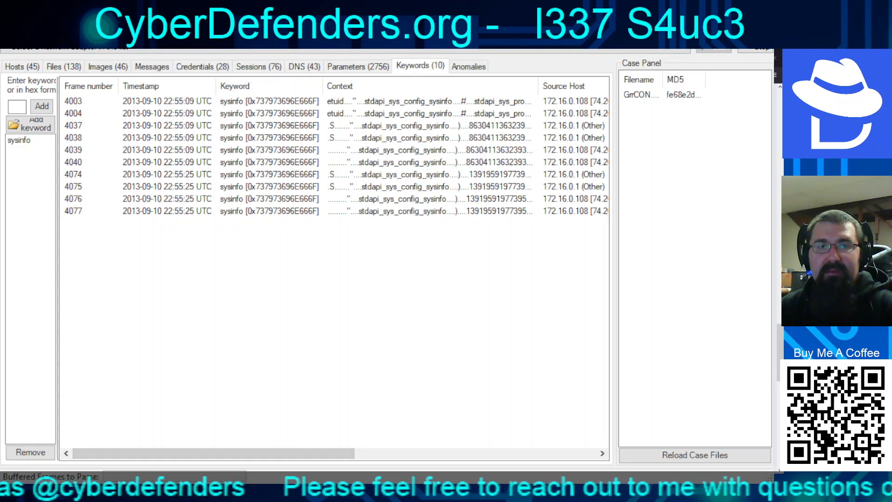
click(336, 101)
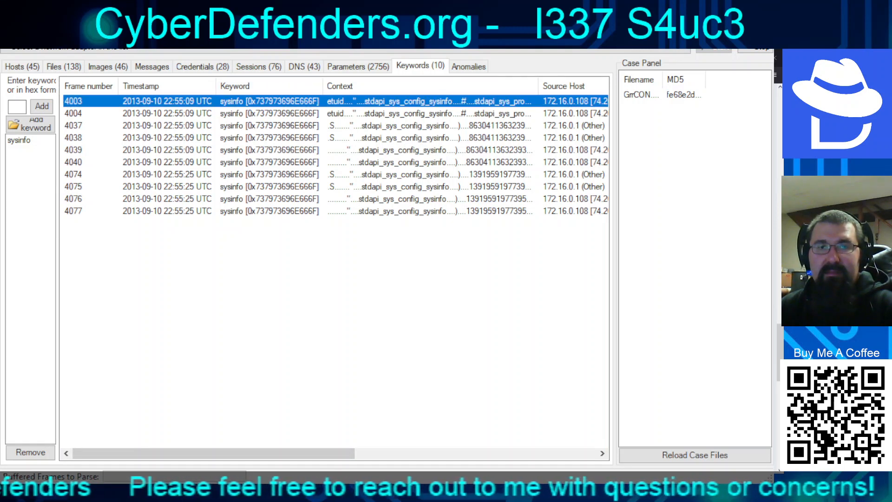
drag(214, 454, 303, 453)
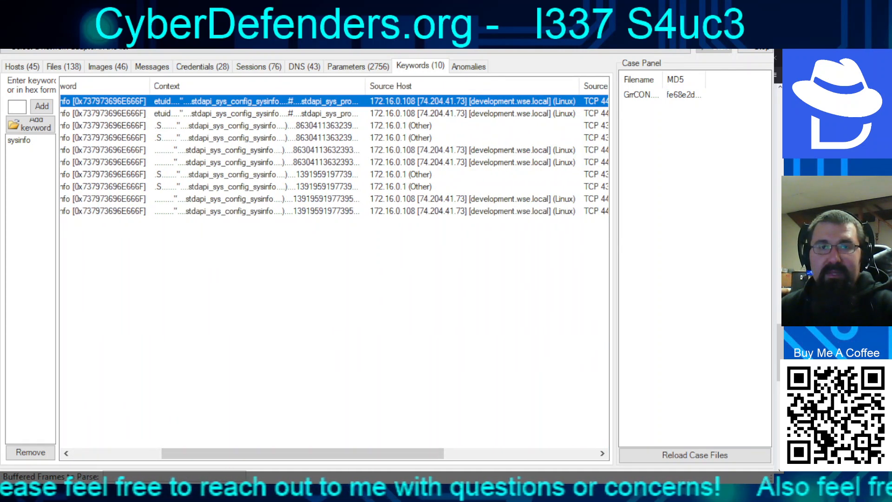
double_click(366, 86)
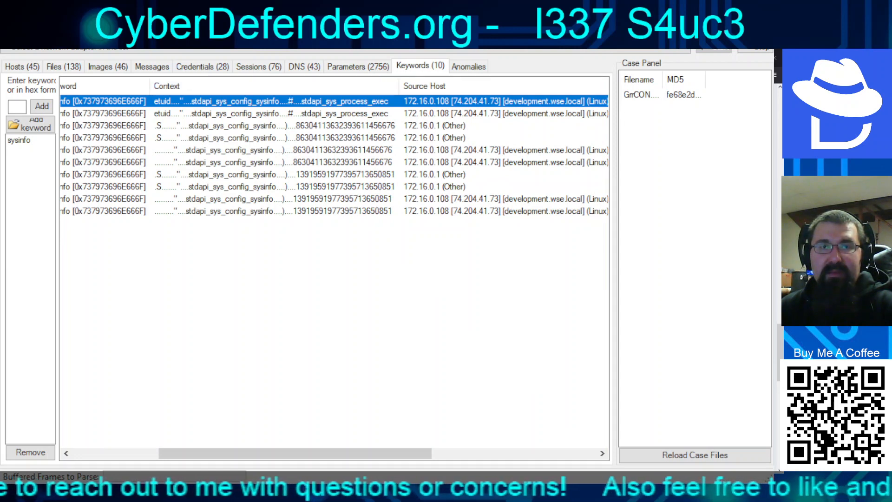
mouse_move(150, 86)
mouse_down()
mouse_move(138, 86)
mouse_move(147, 86)
mouse_up()
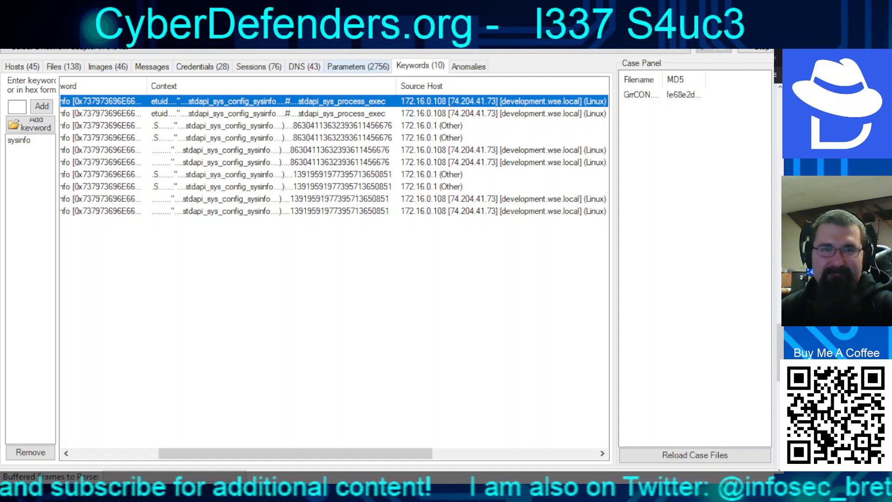
drag(295, 453, 209, 453)
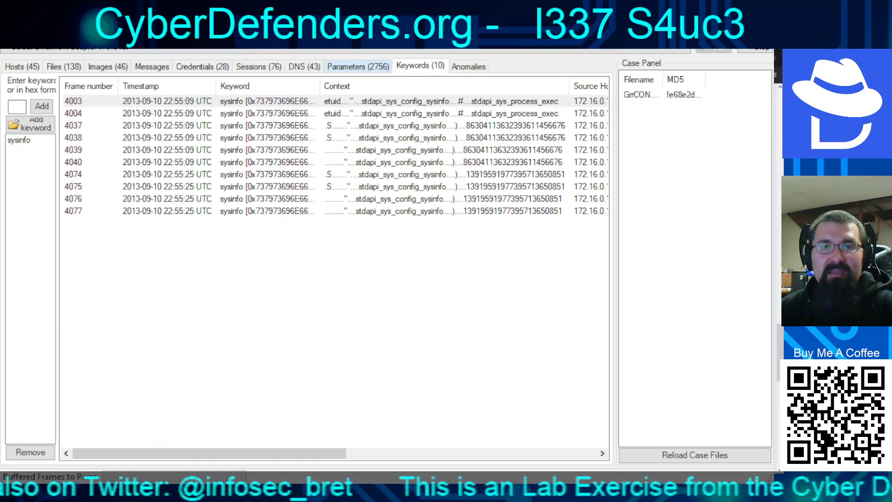
Filter the parameters list by frame number with the keyword 4003.
click(359, 67)
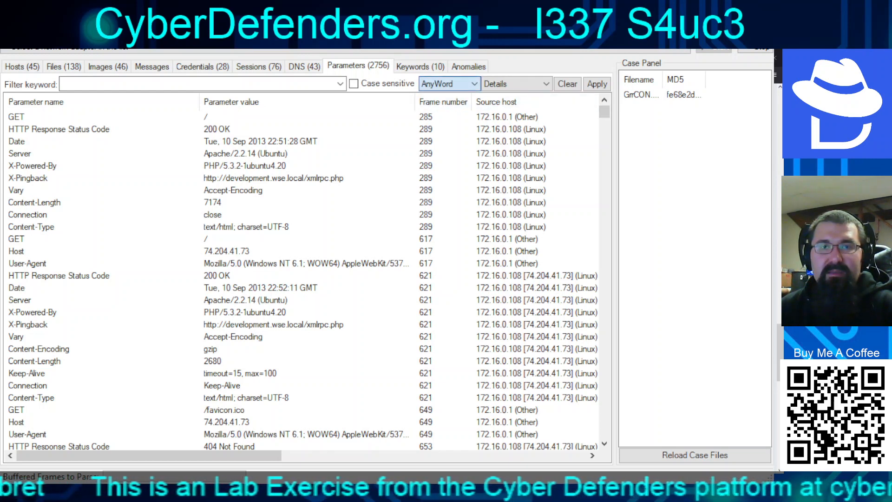
click(202, 84)
text(400)
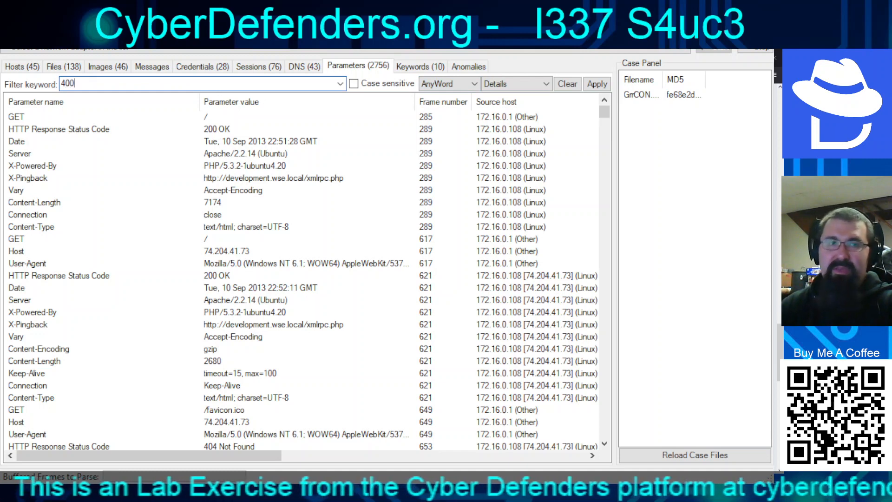
text(3)
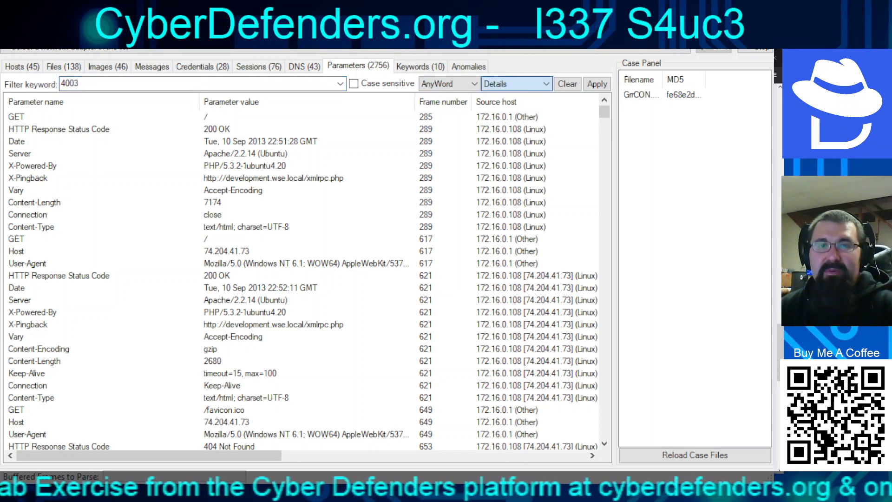
click(508, 103)
click(597, 84)
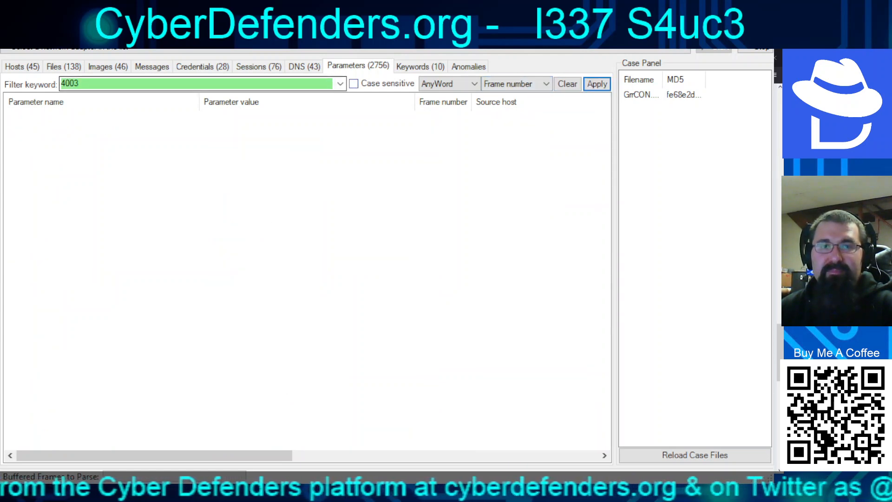
Filter the parameters list by frame number for the exact phrase 4003, without case sensitivity.
click(354, 84)
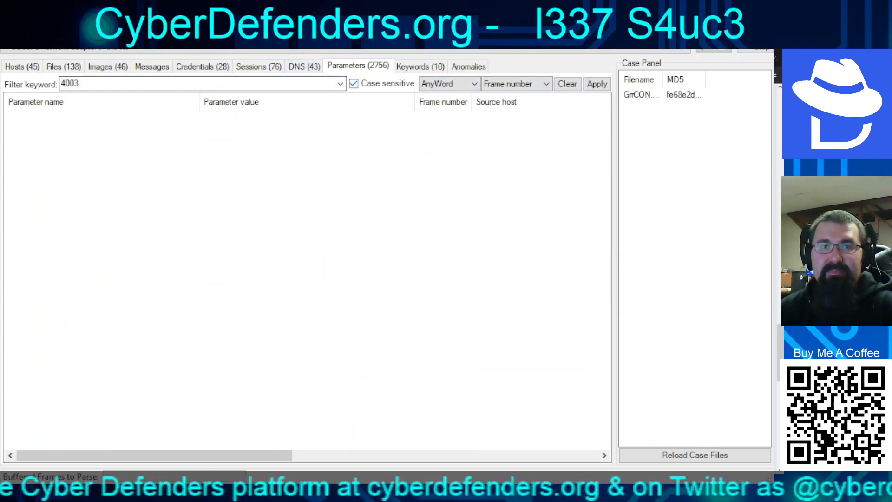
click(453, 85)
click(443, 97)
click(354, 84)
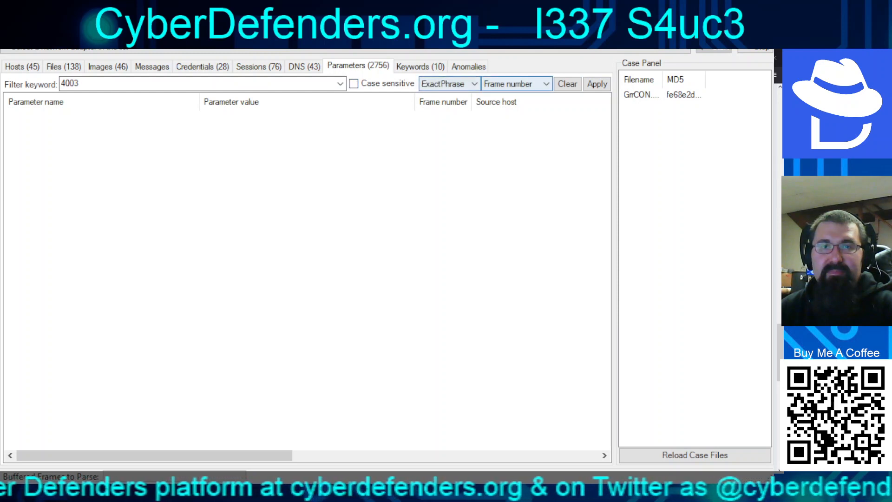
click(598, 83)
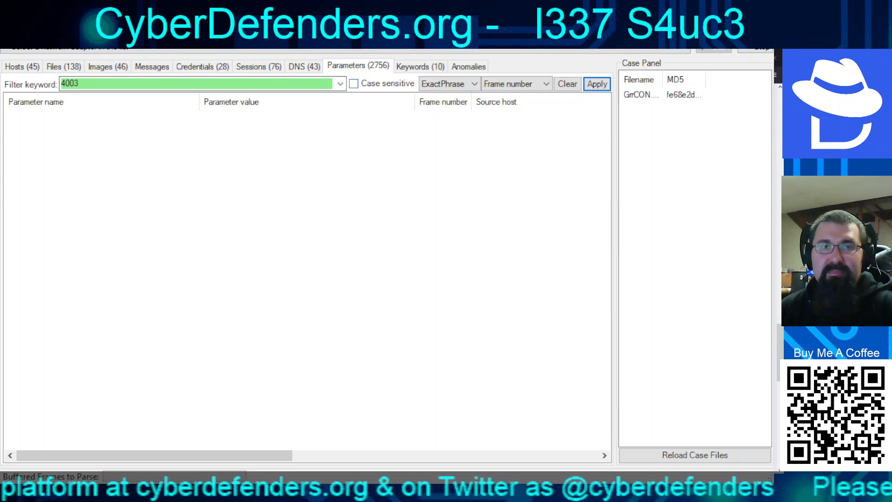
Clear the parameters filter and look through the unfiltered entries around frame 4003.
click(567, 84)
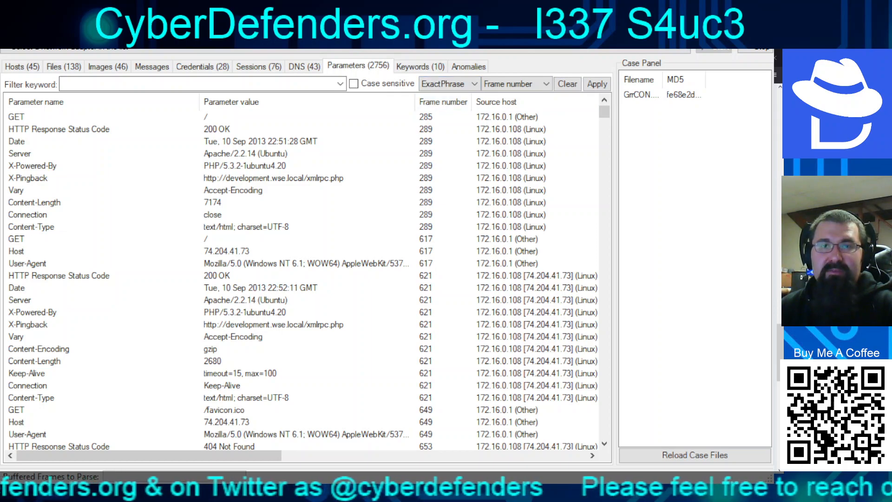
drag(604, 112, 605, 308)
scroll(302, 278, down, 3)
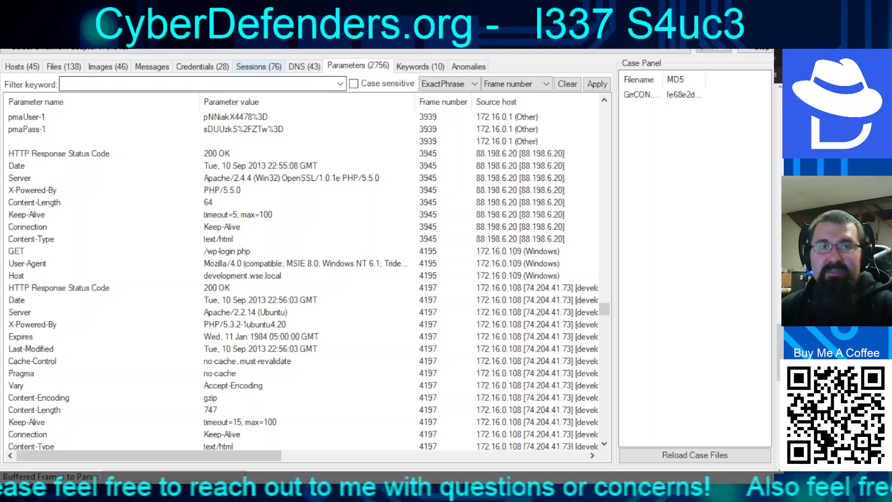
Look through the sessions, credentials, images, files and hosts for frame 4003, then return to the sysinfo keyword results.
click(259, 66)
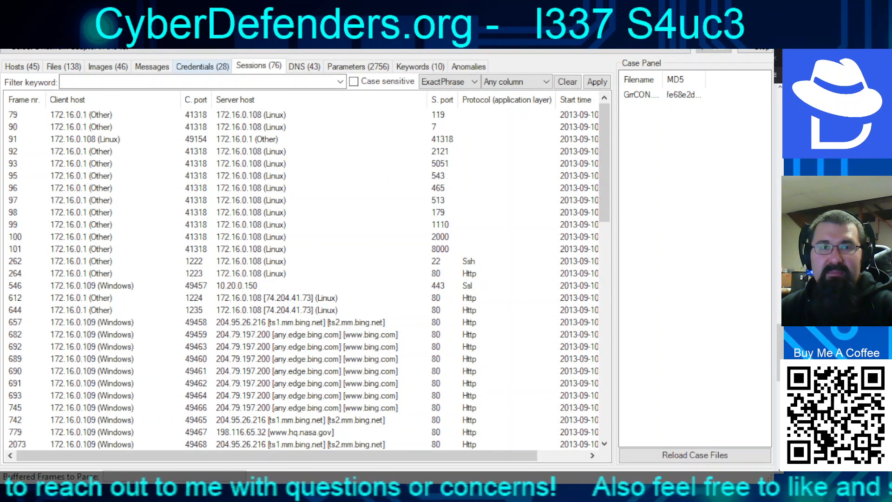
drag(604, 162, 604, 319)
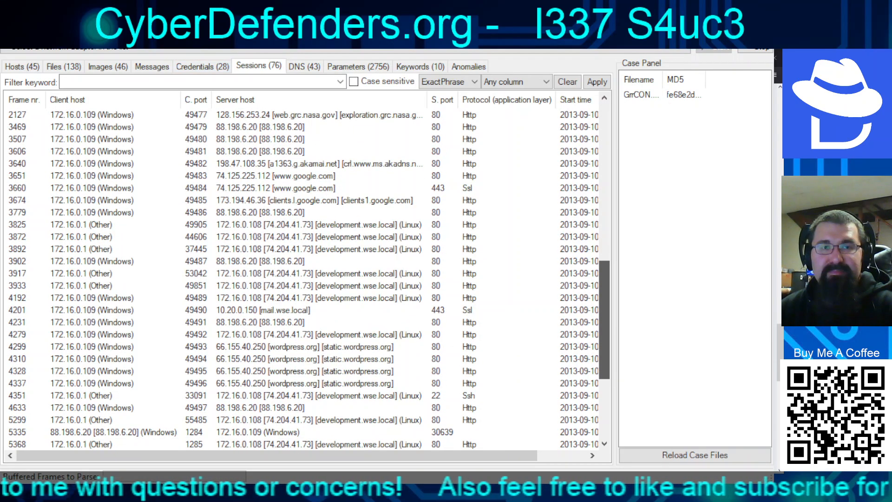
click(202, 66)
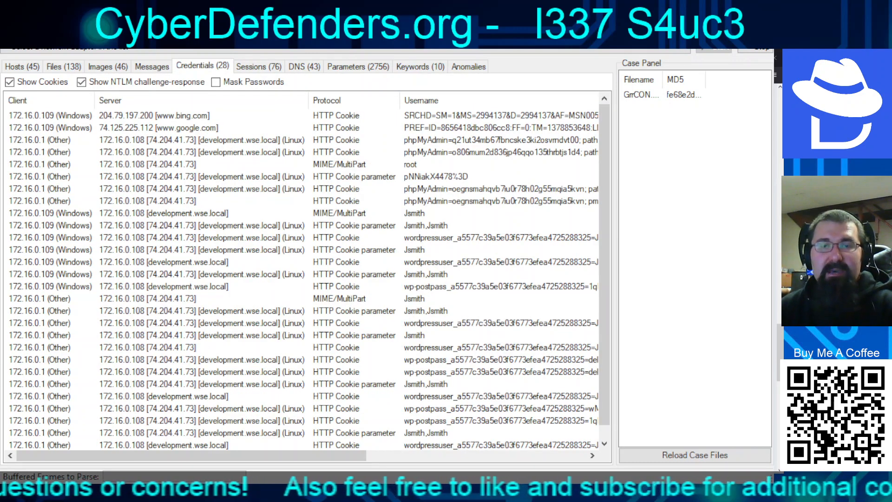
click(152, 66)
click(108, 66)
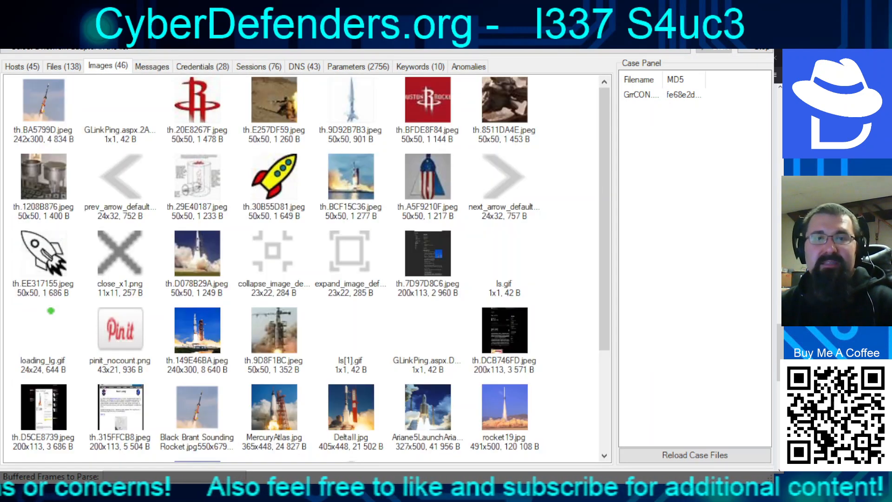
click(64, 66)
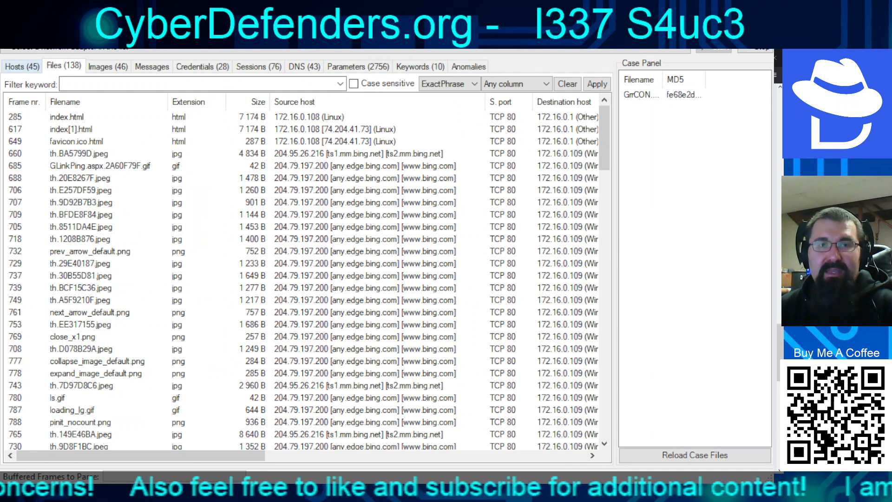
click(21, 66)
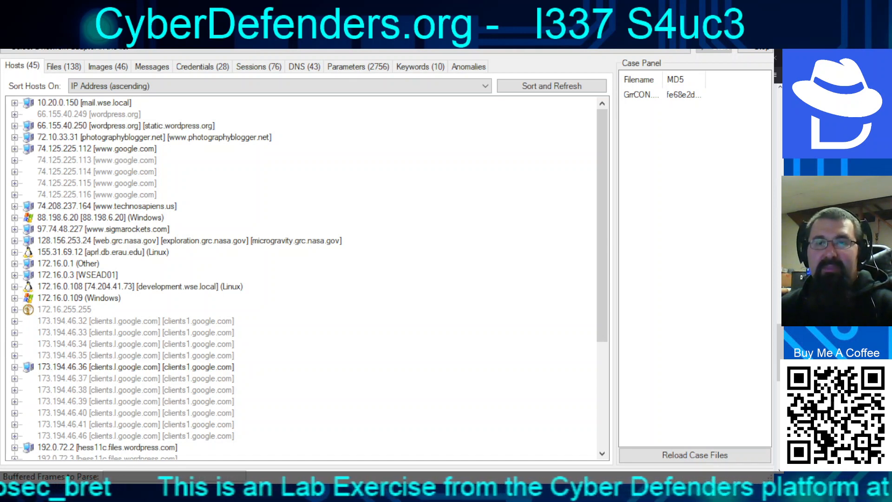
click(420, 66)
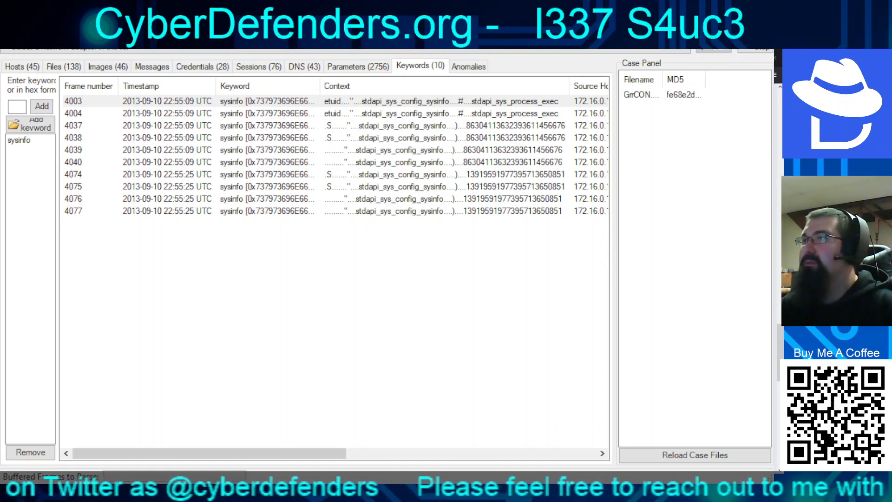
Switch to Wireshark, select frame 4003 and follow its TCP stream.
key(alt+Tab)
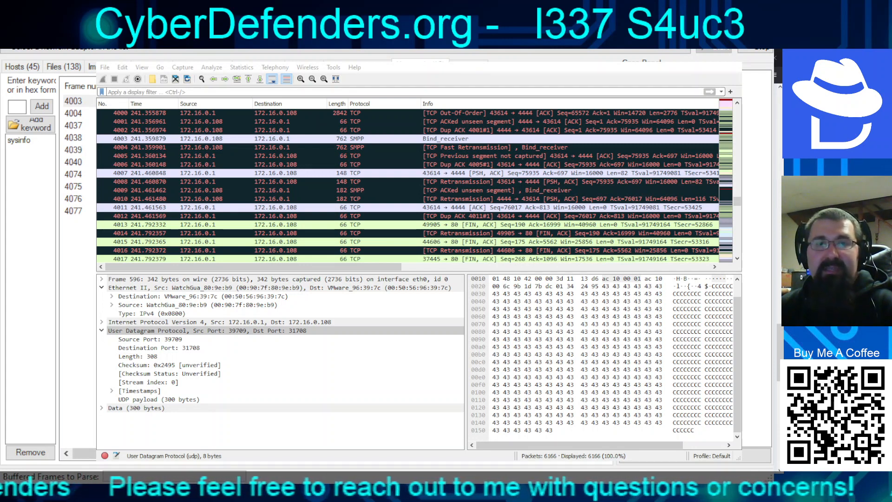
click(329, 139)
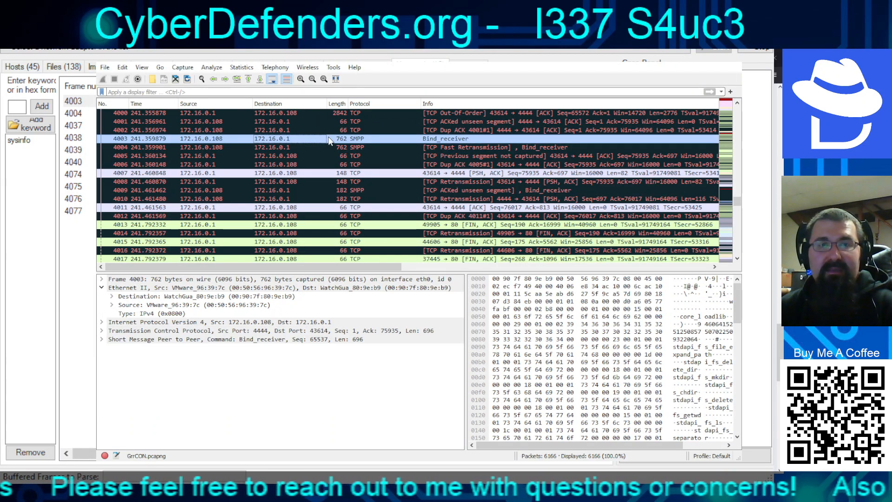
double_click(355, 141)
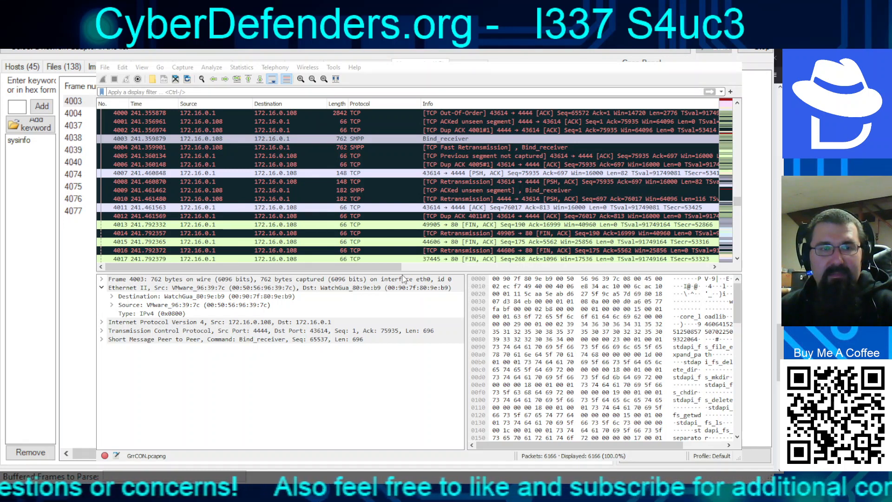
key(alt+Tab)
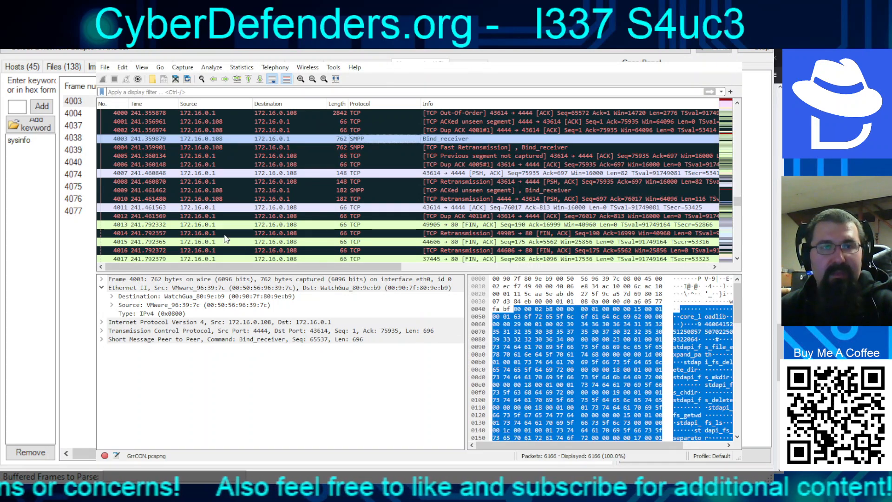
click(234, 139)
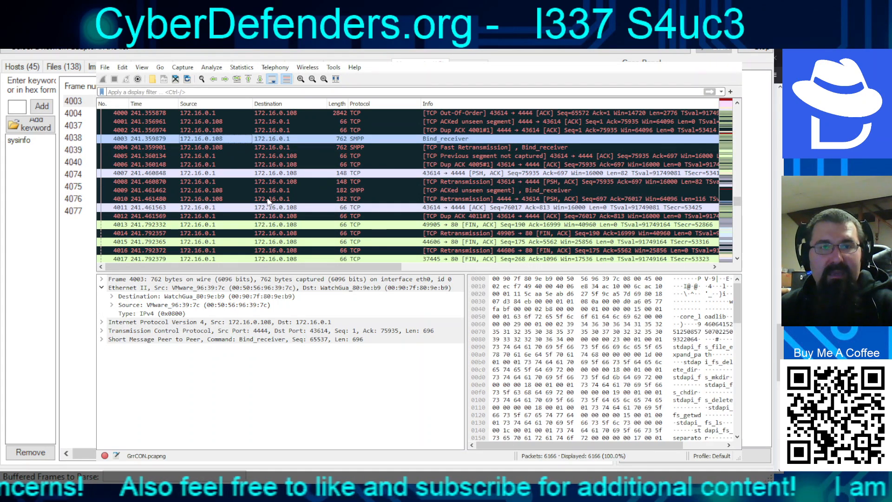
click(384, 277)
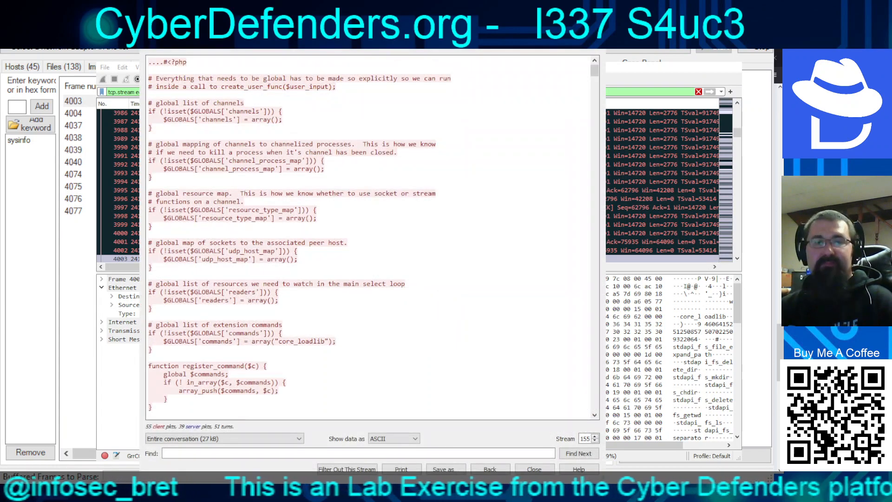
Read through the entire conversation, then show only the 172.16.0.1:43614 to 172.16.0.108:4444 direction and examine the commands at its end.
scroll(420, 236, down, 7)
scroll(419, 236, down, 20)
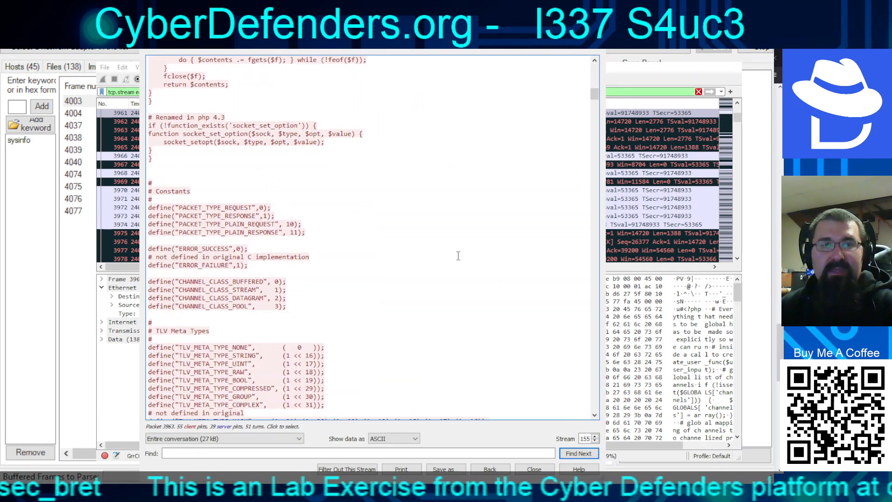
scroll(422, 259, down, 20)
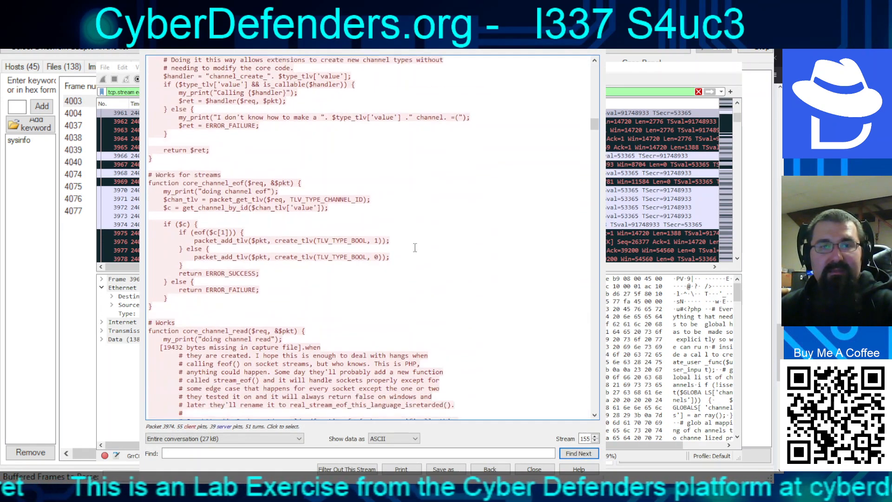
click(298, 443)
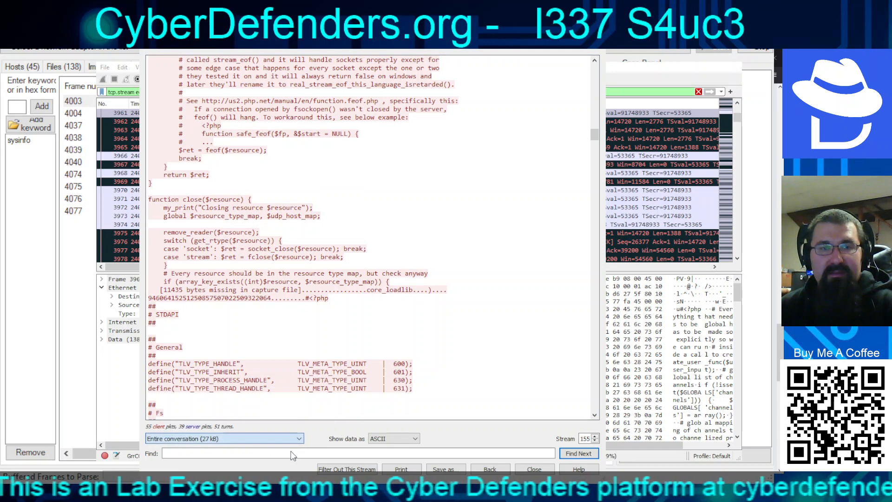
key(Down)
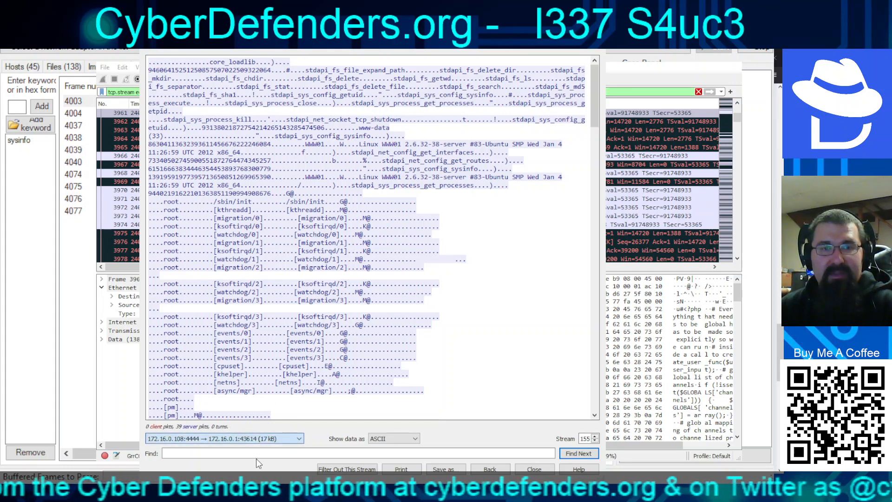
key(Down)
scroll(314, 309, down, 2)
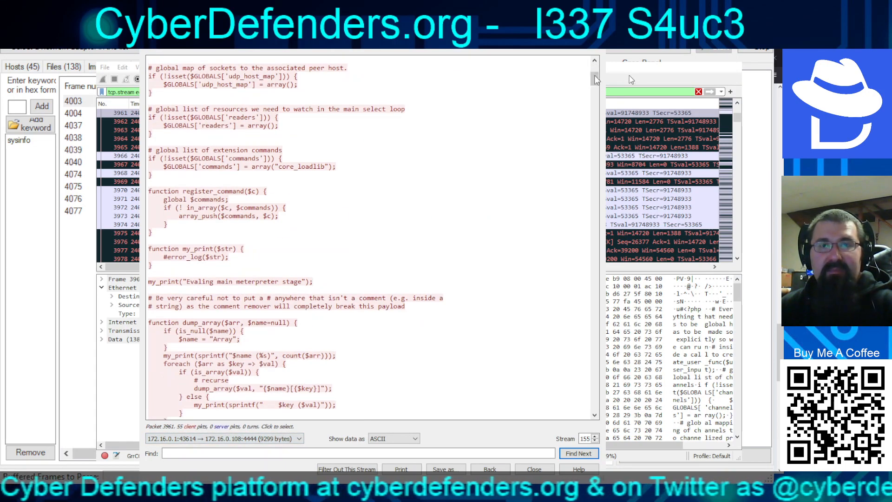
click(598, 98)
drag(599, 98, 571, 415)
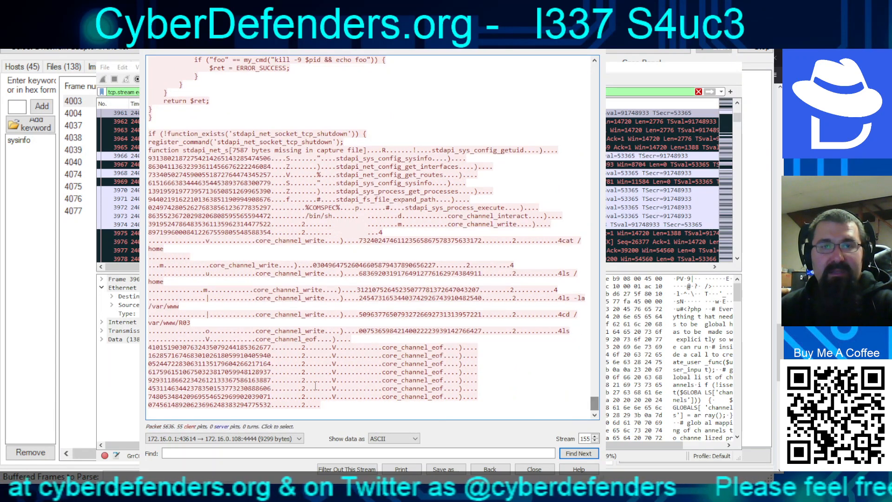
Show only the 172.16.0.108:4444 to 172.16.0.1:43614 direction and examine the sysinfo response for the Linux kernel version.
click(293, 440)
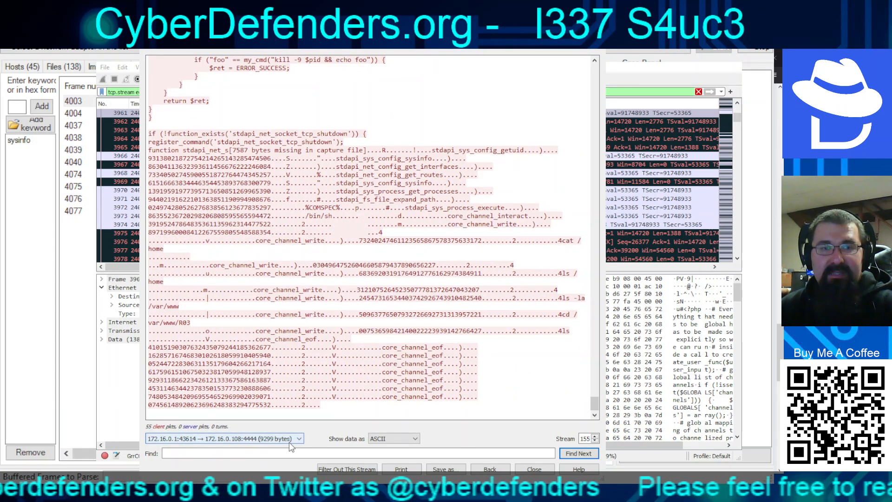
click(278, 455)
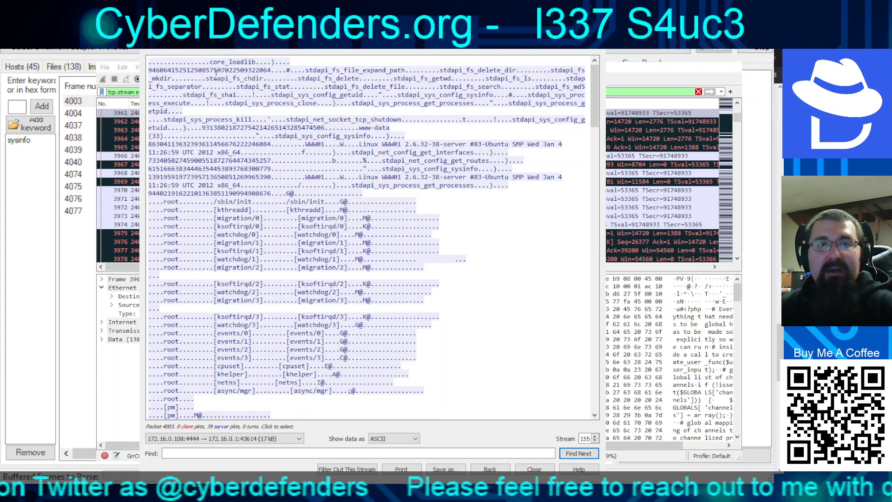
drag(203, 70, 447, 112)
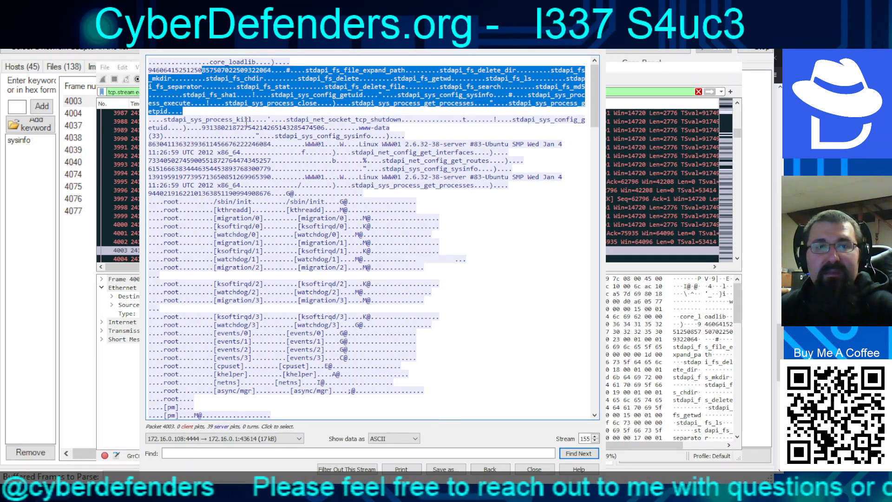
drag(244, 120, 326, 127)
drag(210, 119, 418, 124)
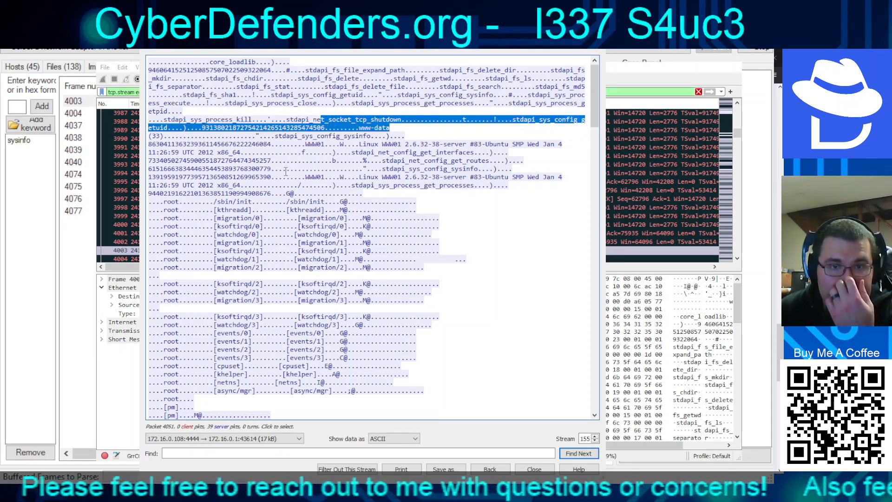
drag(278, 136, 392, 136)
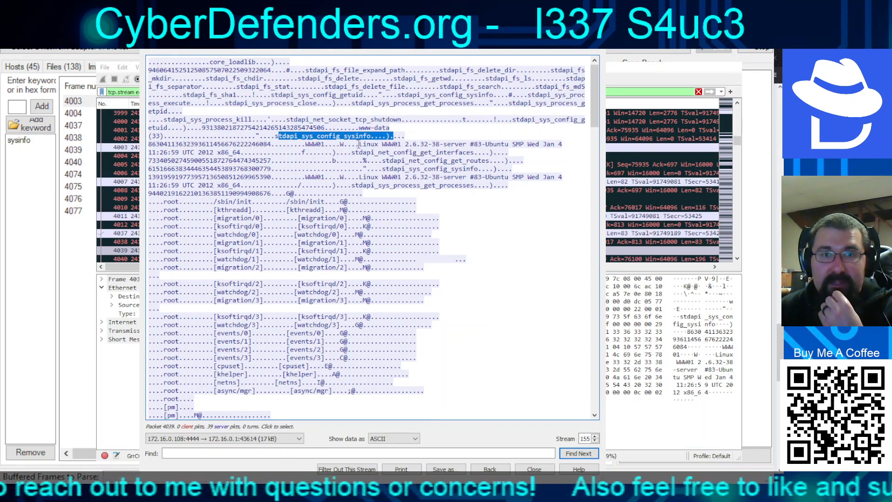
drag(359, 144, 467, 144)
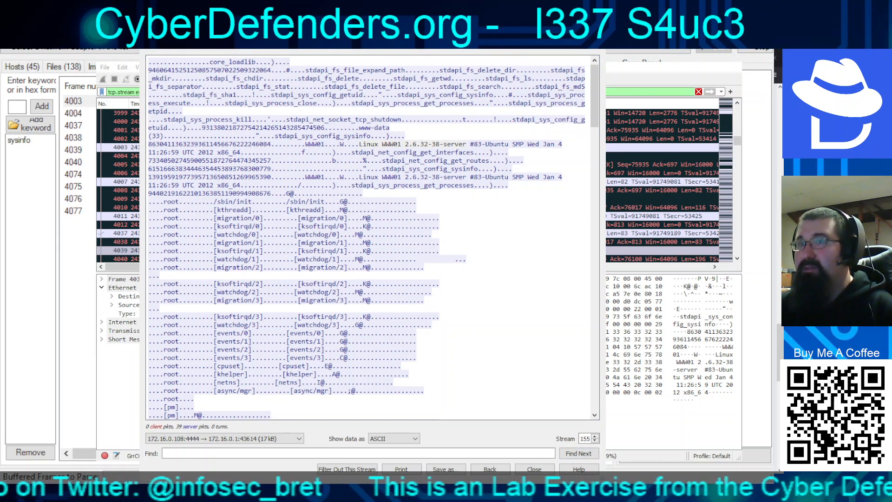
Switch to the challenge page in the browser and submit 2.6.32-38-server as the answer to question 13.
key(alt+Tab)
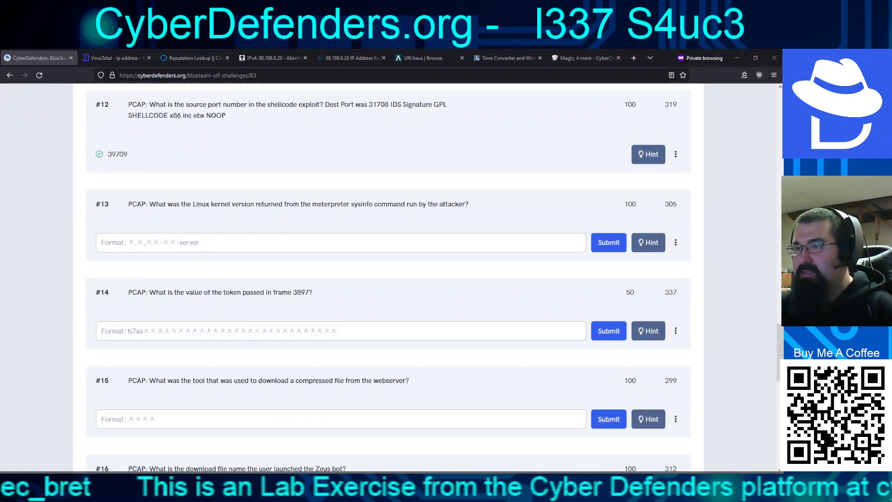
click(278, 244)
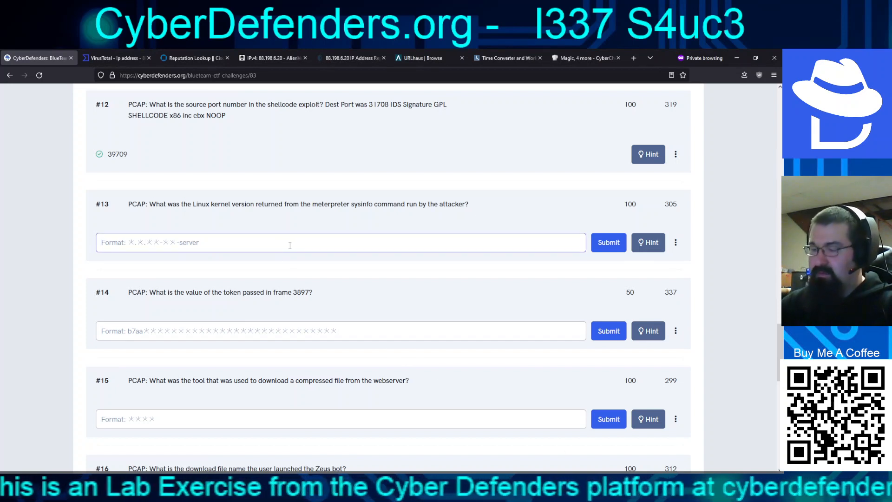
text(2.6)
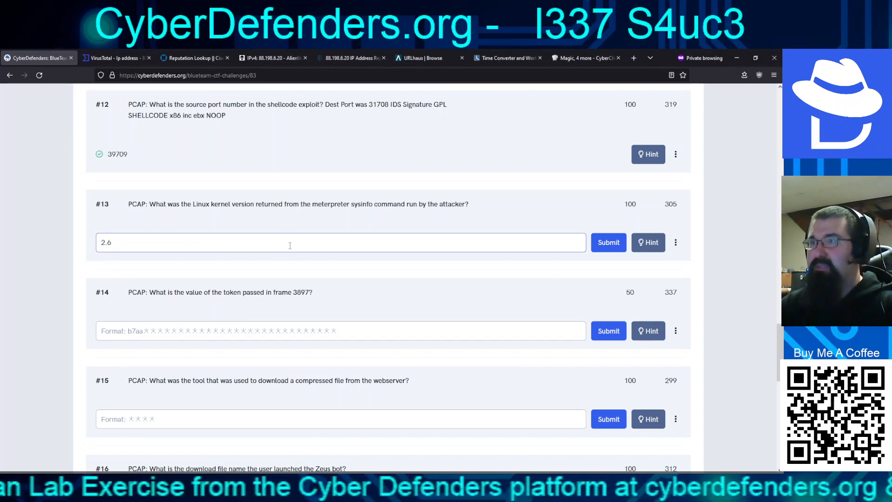
text(.32)
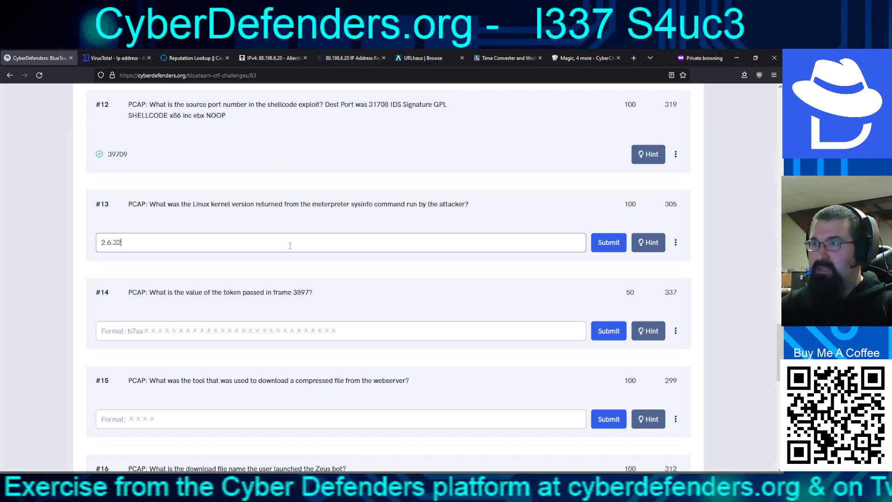
text(-38-)
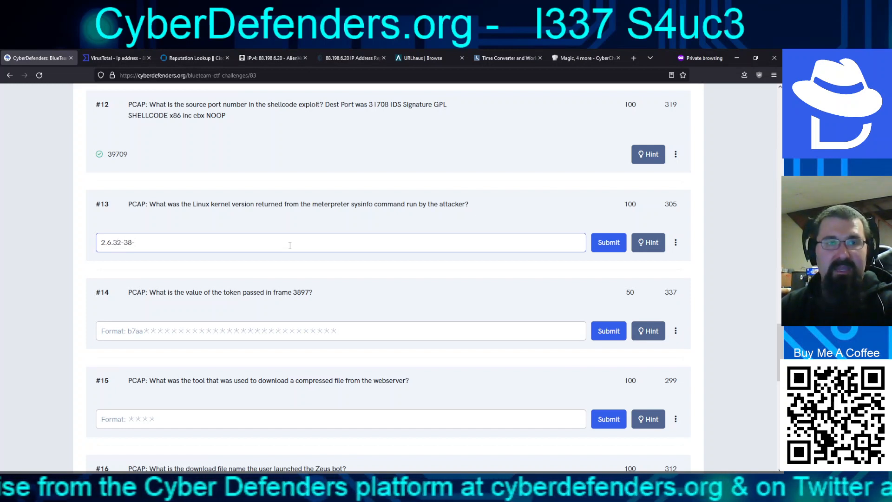
text(server)
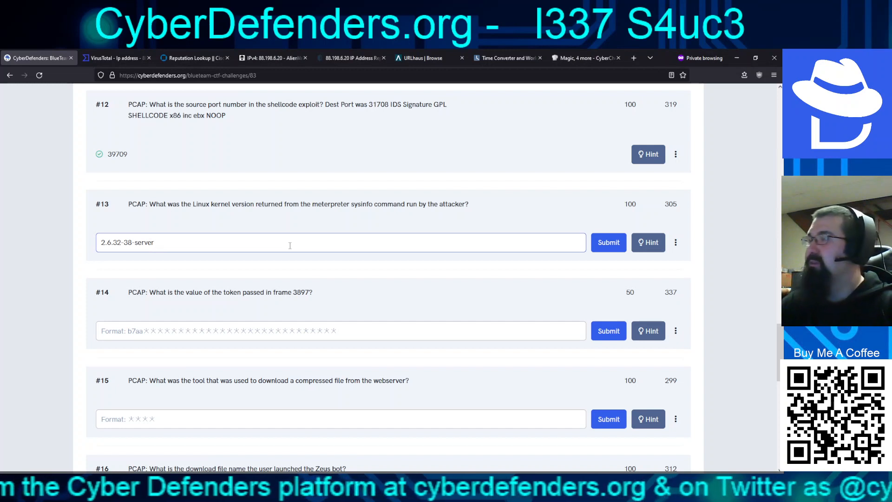
key(Return)
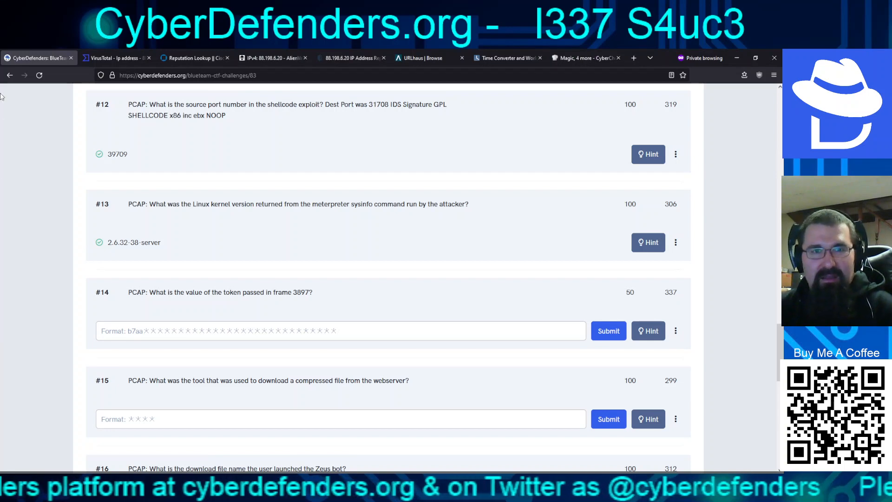
Read question 14, then switch to Wireshark and copy the token form item from the URL-encoded form data of frame 3897.
scroll(351, 299, up, 1)
scroll(351, 298, down, 5)
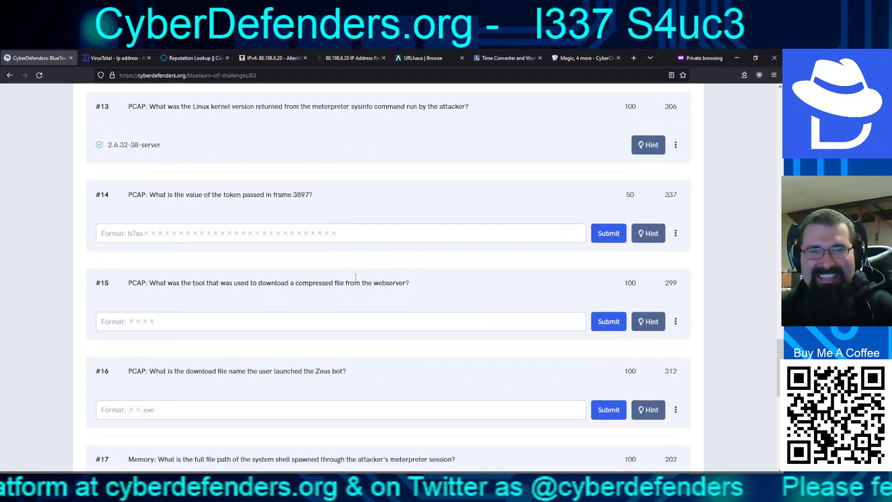
scroll(338, 261, up, 1)
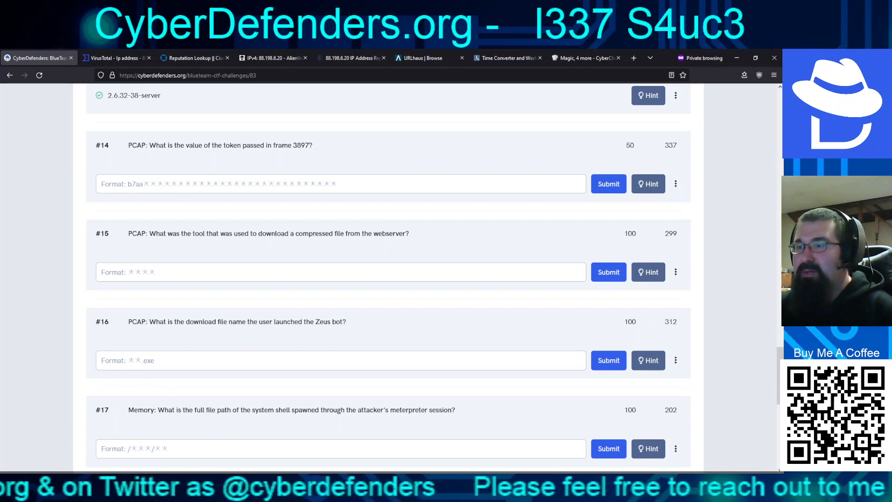
key(alt+Tab)
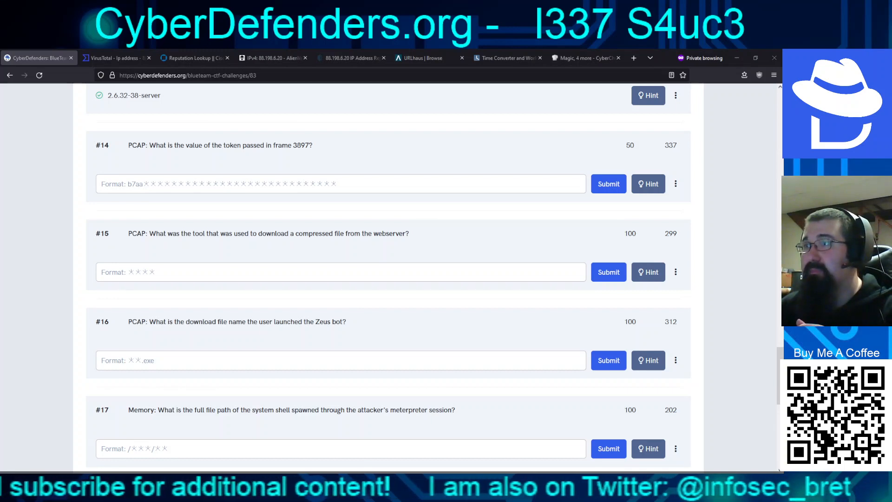
key(alt+Tab)
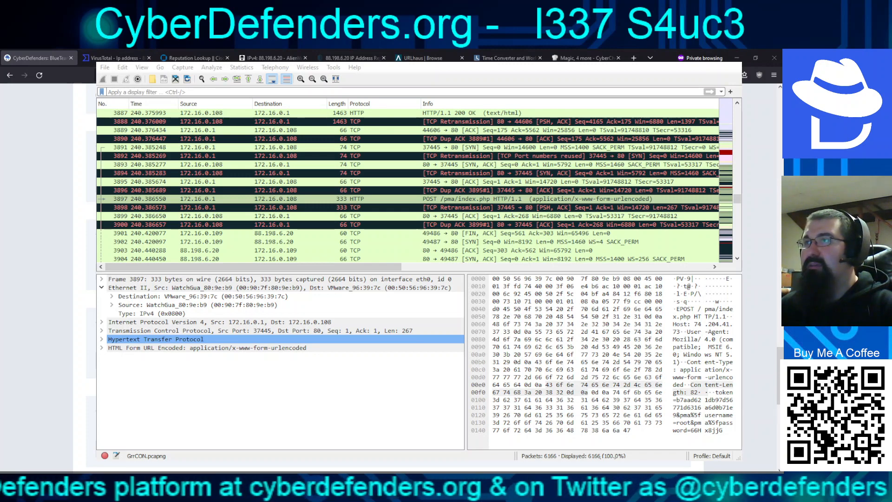
key(alt+Tab)
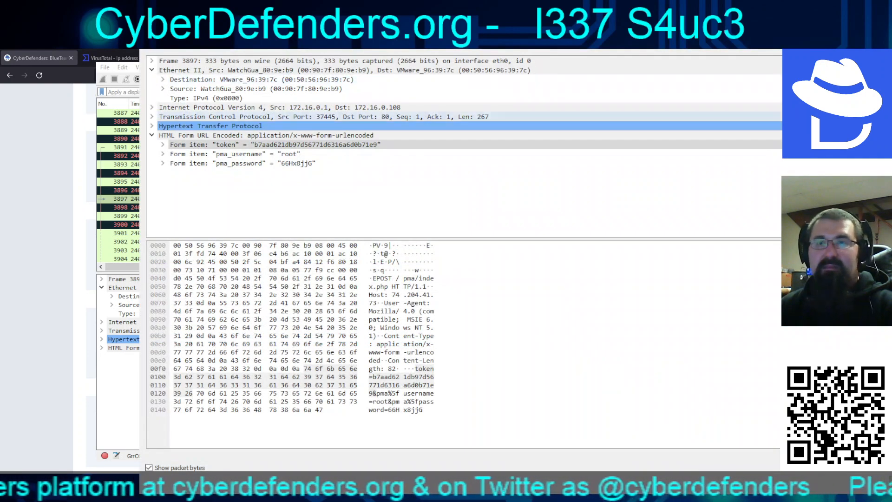
drag(891, 144, 733, 145)
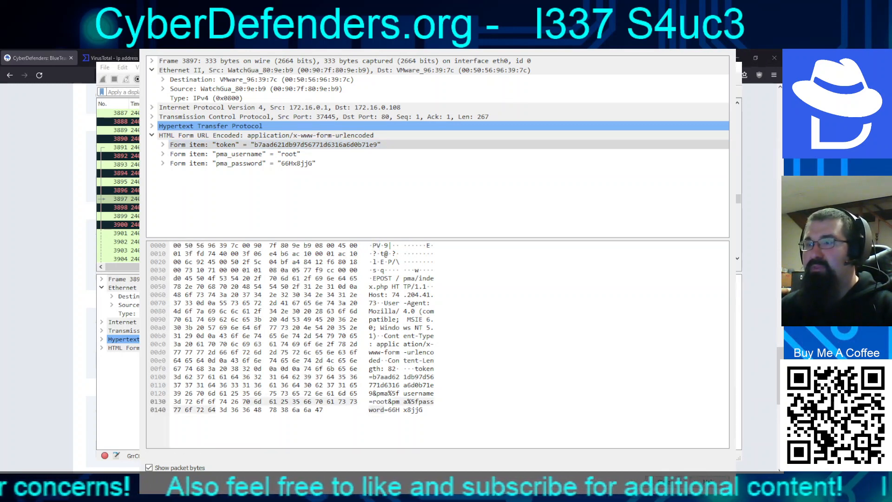
Back in the browser, paste the token into the question 14 answer, remove the form item label before it, and submit.
key(alt+Tab)
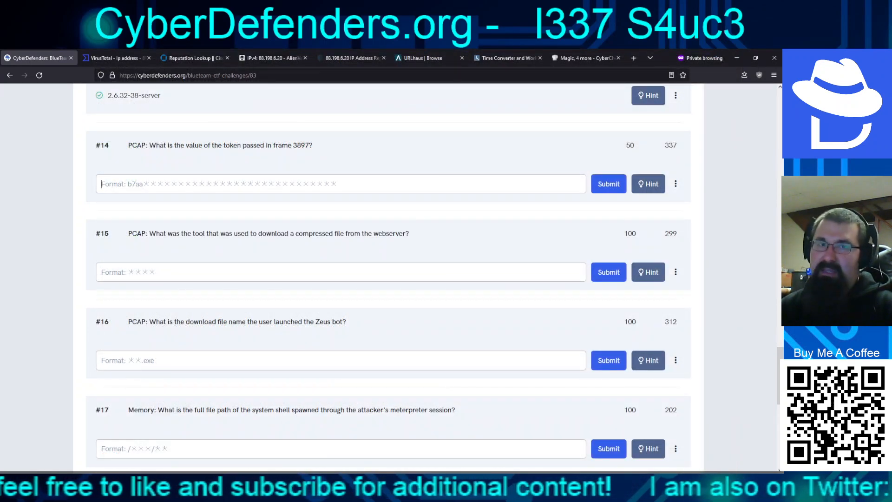
click(226, 188)
key(ctrl+v)
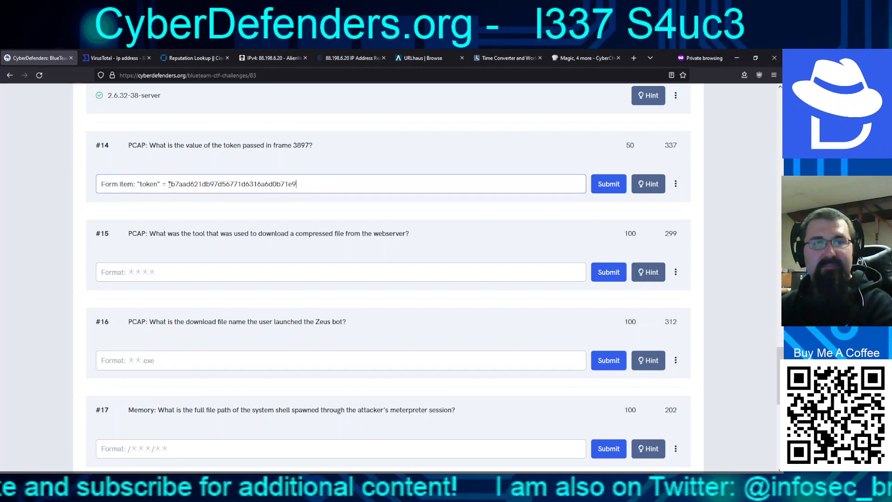
drag(168, 185, 98, 184)
key(BackSpace)
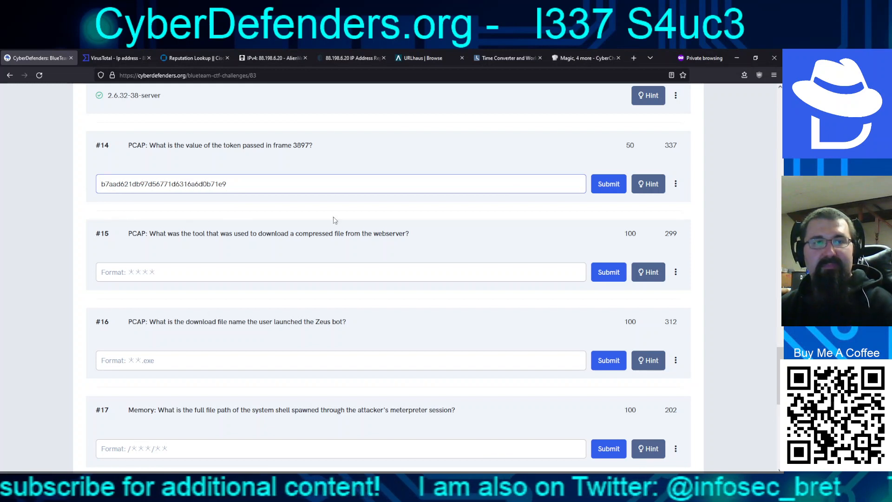
click(604, 184)
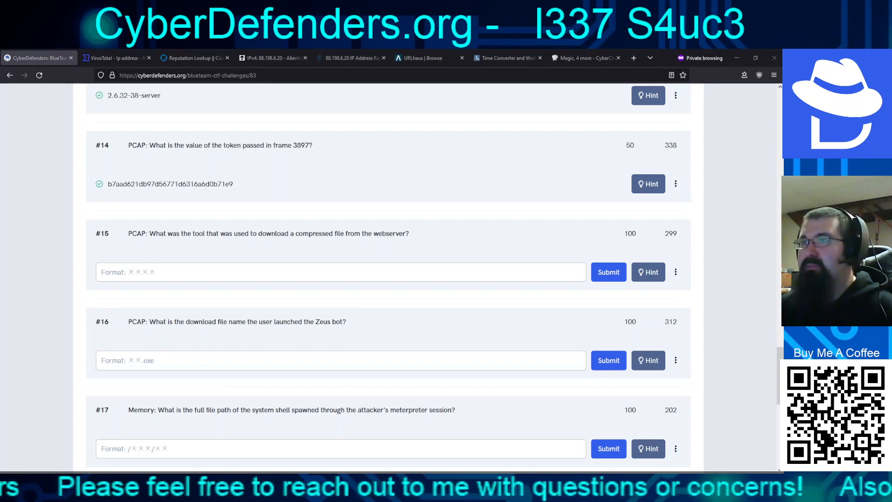
Switch to NetworkMiner and look through the User-Agent parameters for the download tool, selecting the entry for frame 5304.
key(alt+Tab)
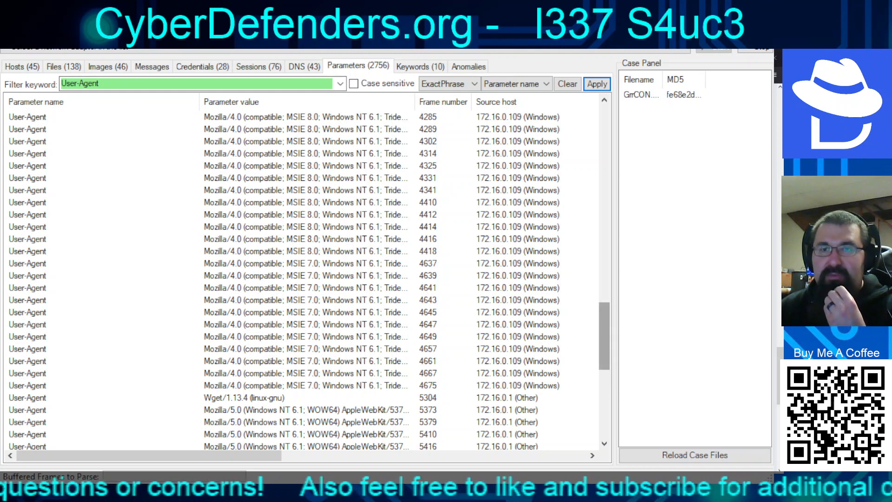
mouse_move(604, 337)
mouse_down()
mouse_move(604, 407)
mouse_move(604, 347)
mouse_up()
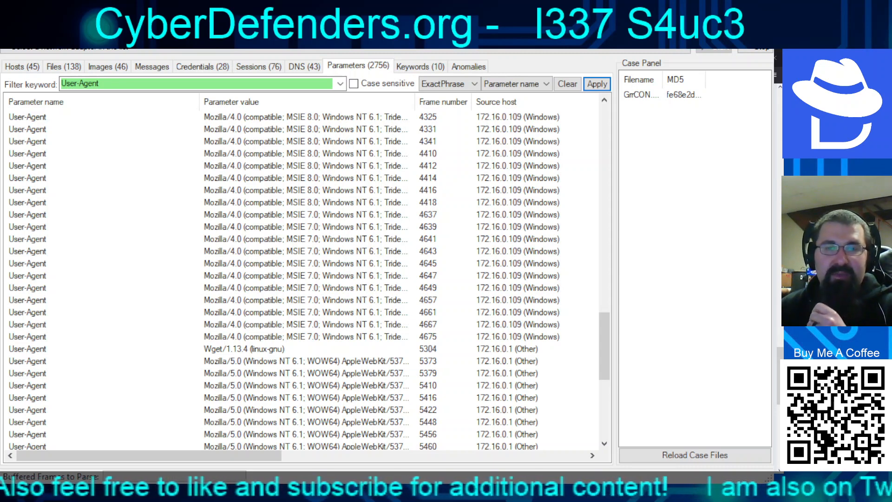
click(244, 349)
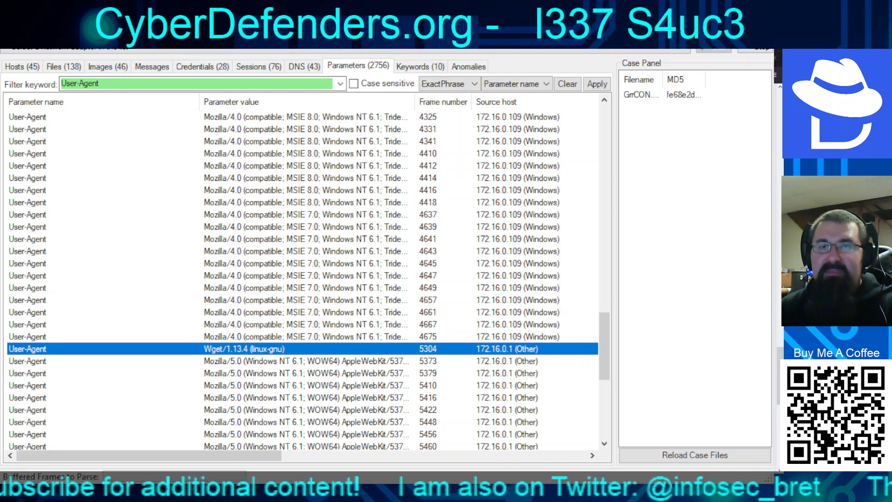
scroll(302, 279, up, 1)
scroll(302, 279, down, 4)
scroll(302, 279, up, 13)
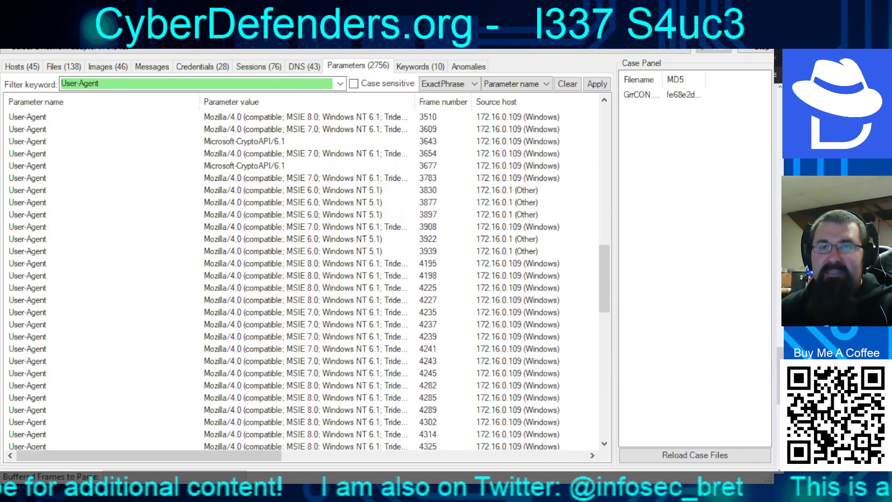
scroll(302, 278, down, 5)
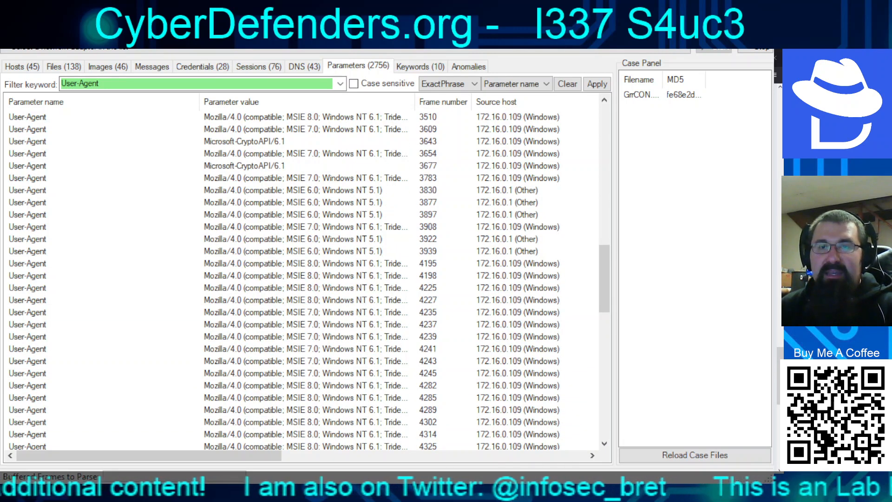
click(293, 215)
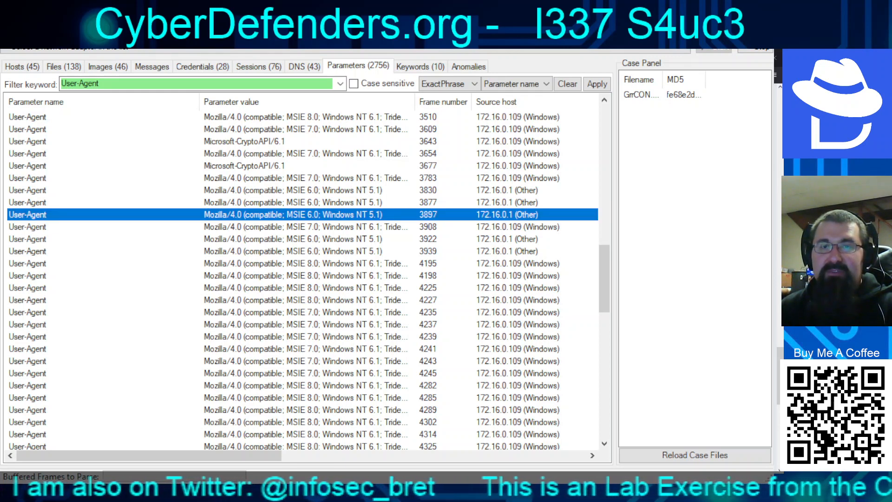
scroll(302, 279, down, 20)
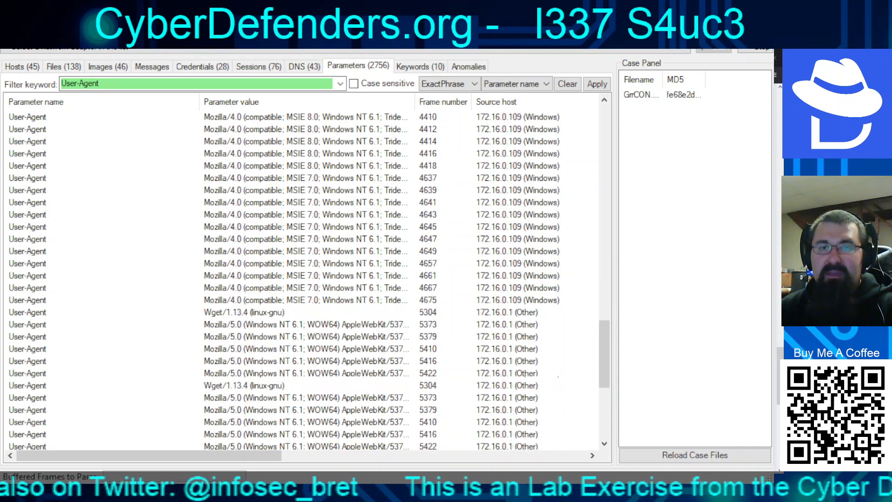
scroll(302, 279, up, 6)
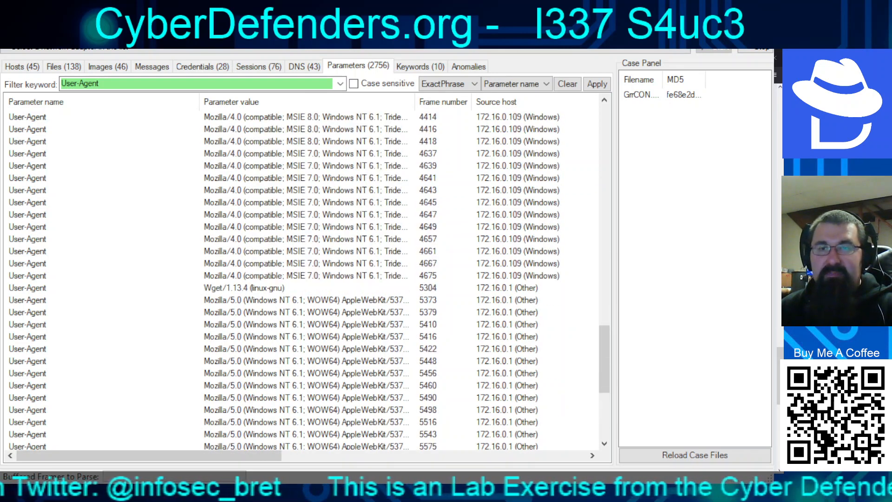
scroll(302, 278, up, 1)
click(244, 325)
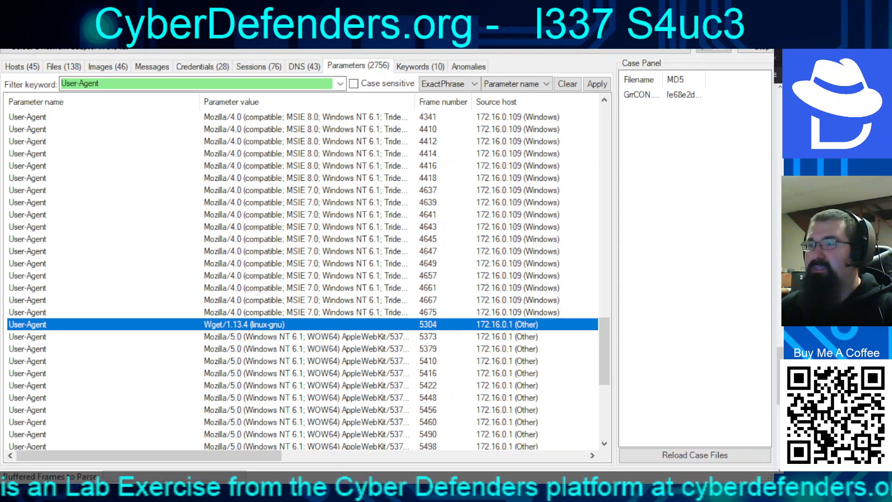
Return to the challenge page and submit wget as the answer to question 15.
key(alt+Tab)
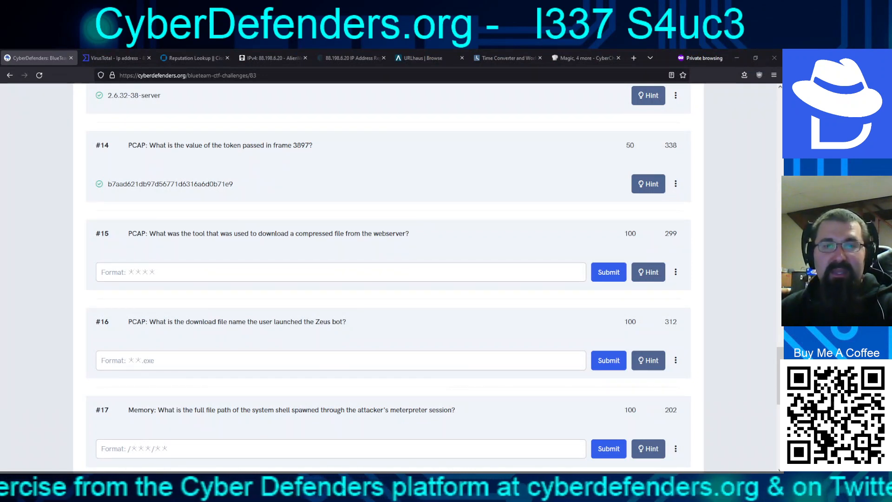
click(149, 278)
text(wget)
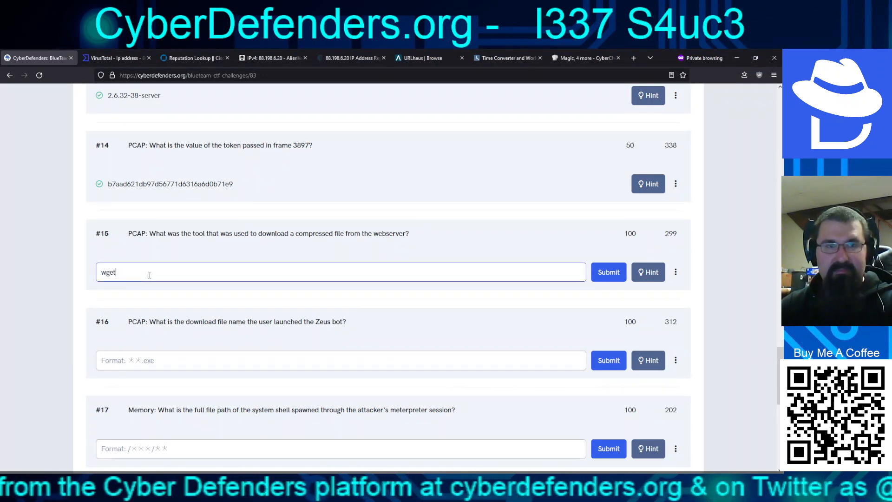
key(Return)
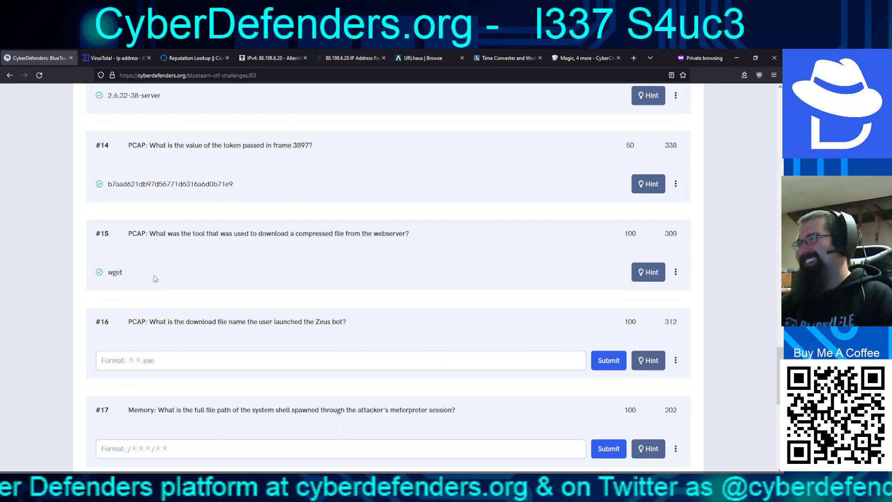
Read question 16, then switch to Wireshark and look through the exported HTTP objects for executables, selecting NewDesign.jpg.exe.
scroll(244, 314, up, 2)
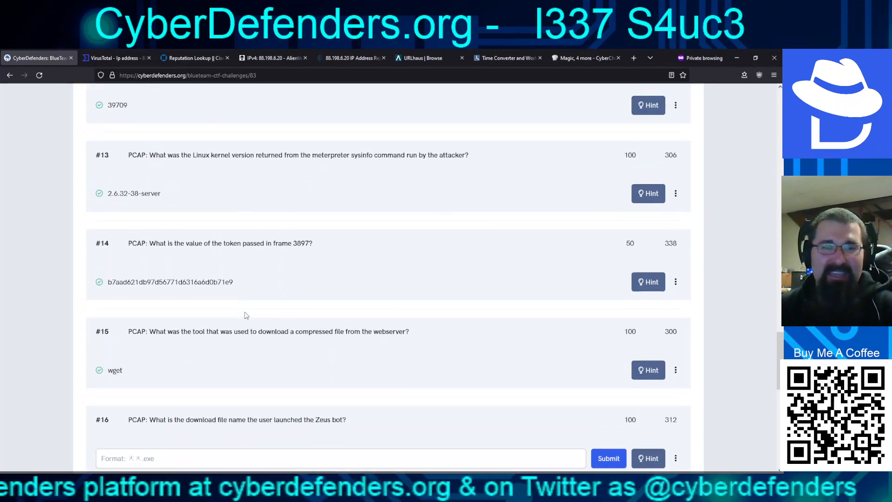
scroll(239, 309, down, 4)
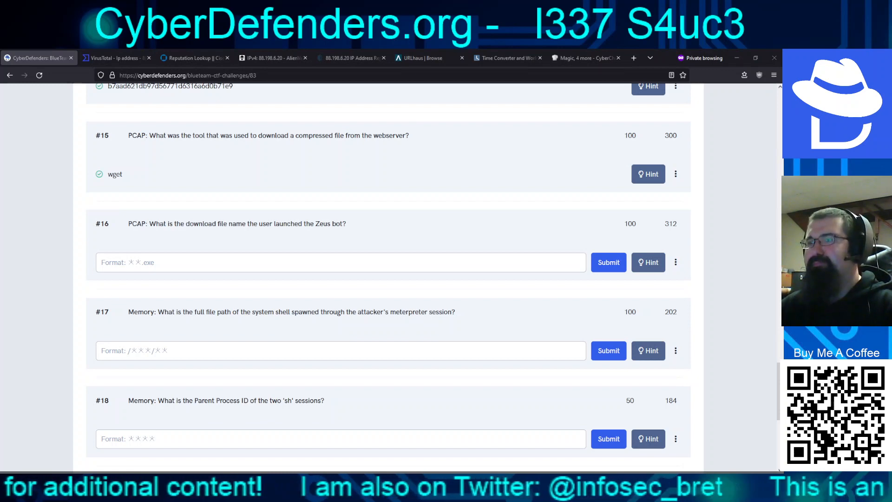
key(alt+Tab)
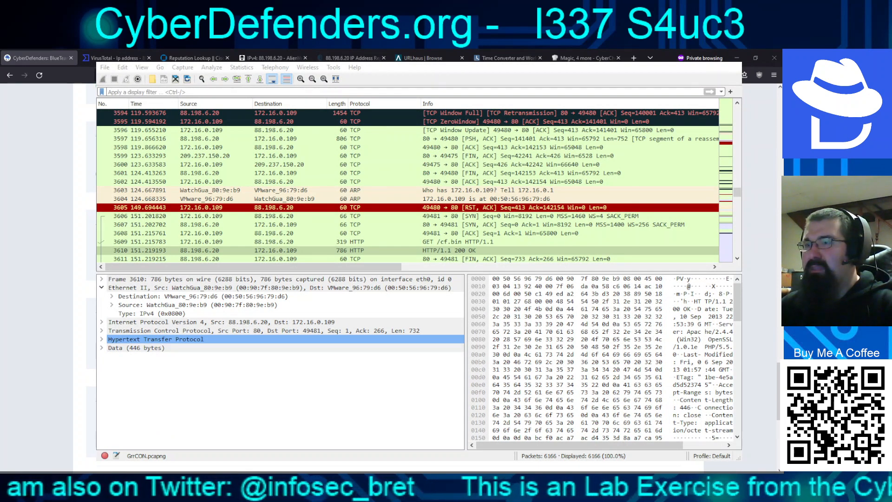
key(alt+Tab)
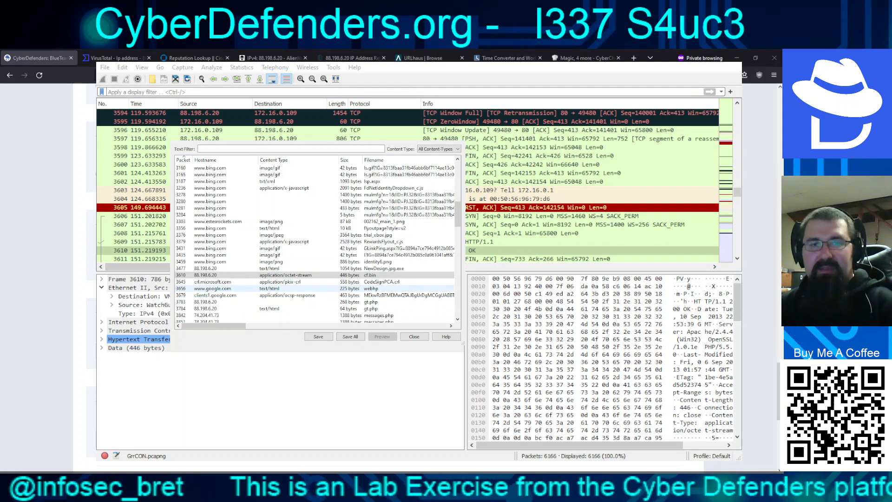
scroll(279, 278, down, 3)
scroll(279, 278, up, 2)
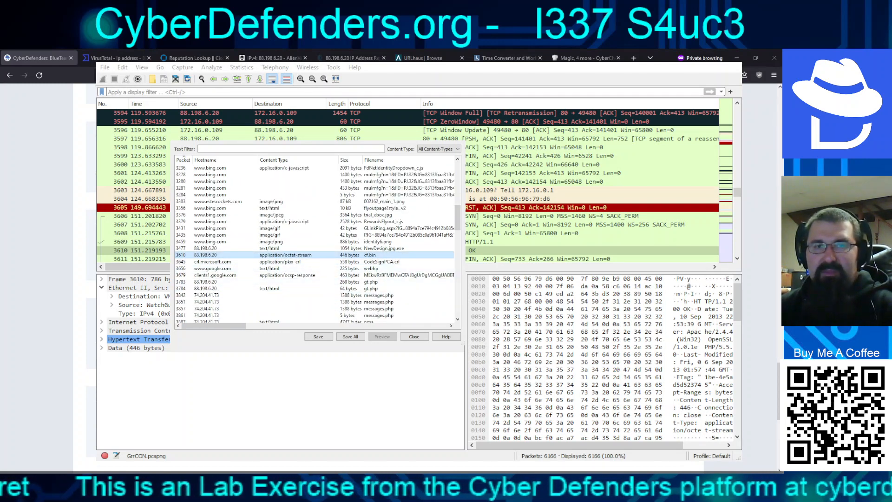
click(260, 248)
scroll(262, 311, right, 5)
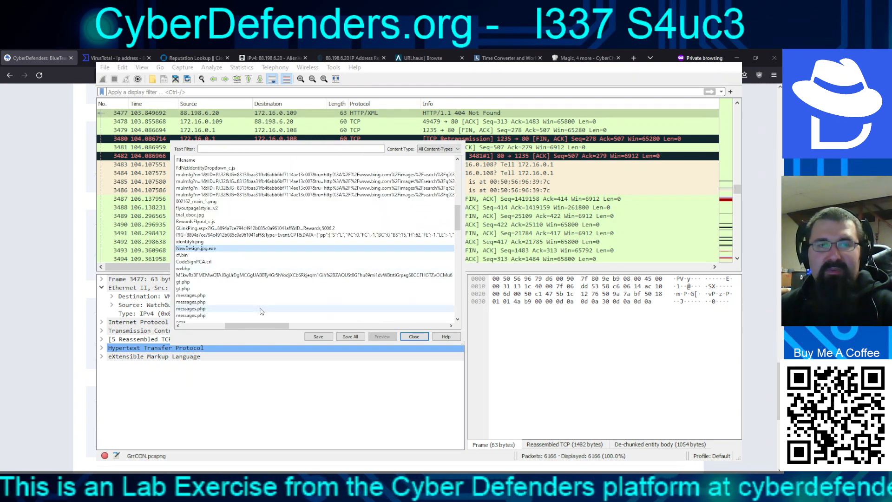
scroll(262, 311, left, 4)
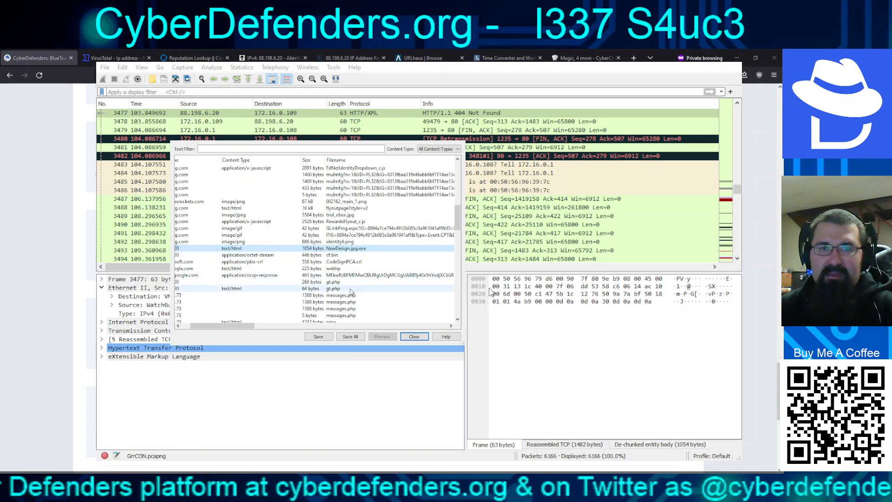
Select cf.bin in the HTTP object list and filter the list to the application/octet-stream content type.
click(328, 254)
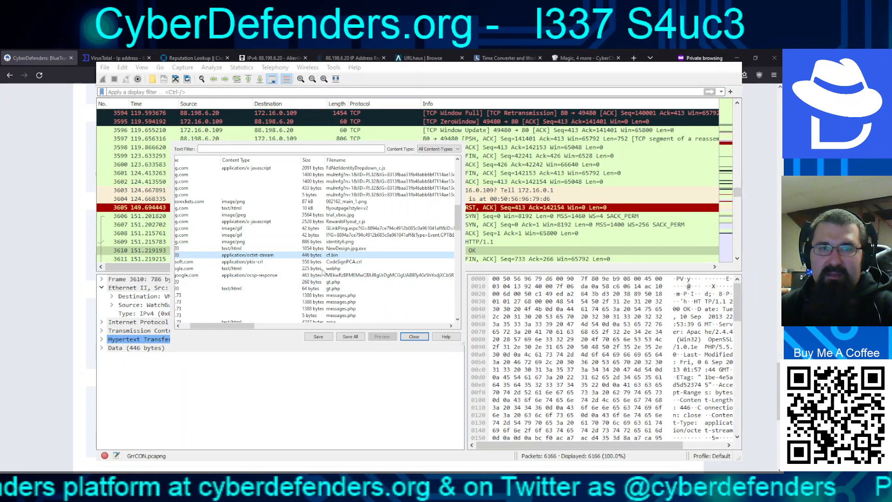
drag(261, 325, 222, 333)
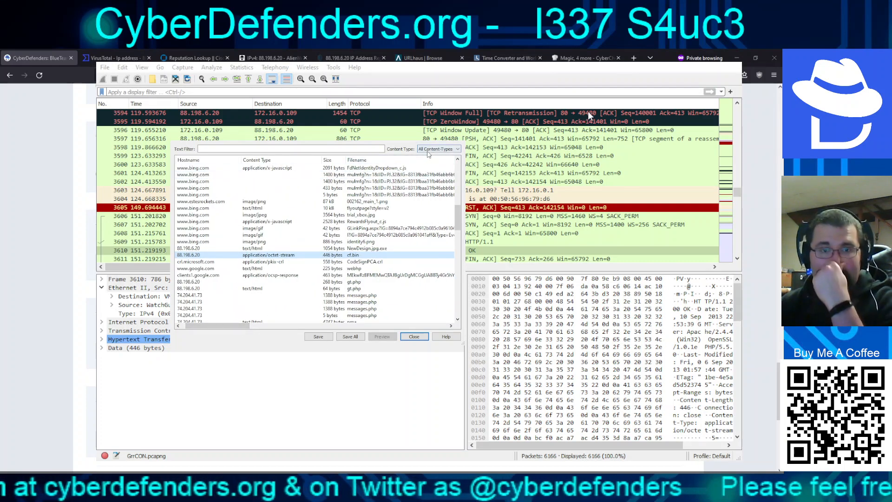
click(430, 150)
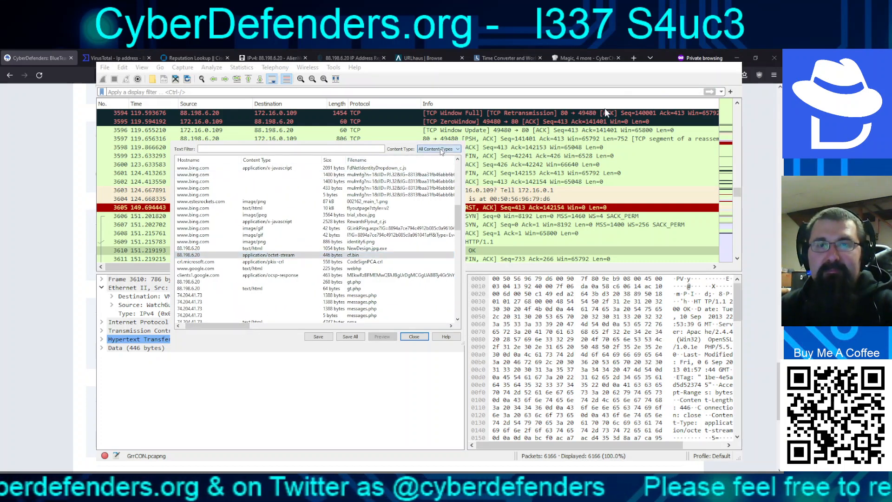
click(440, 165)
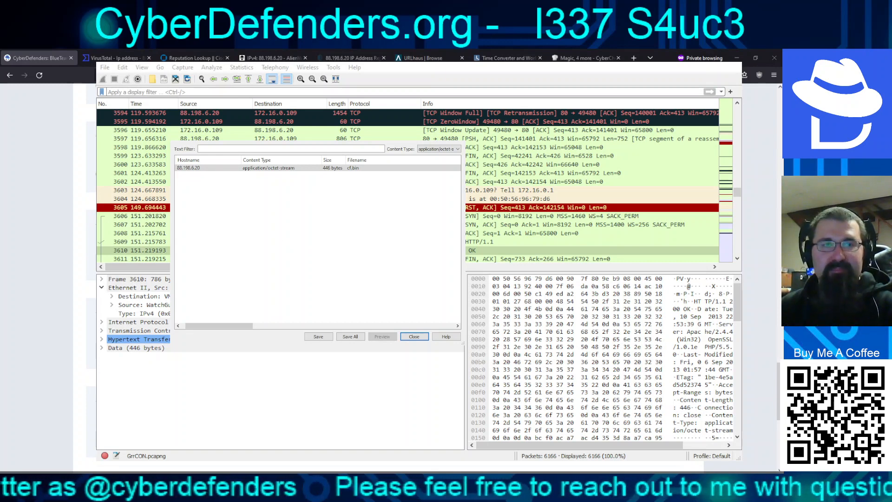
Return to the challenge page and try cf.exe as the answer to question 16.
key(alt+Tab)
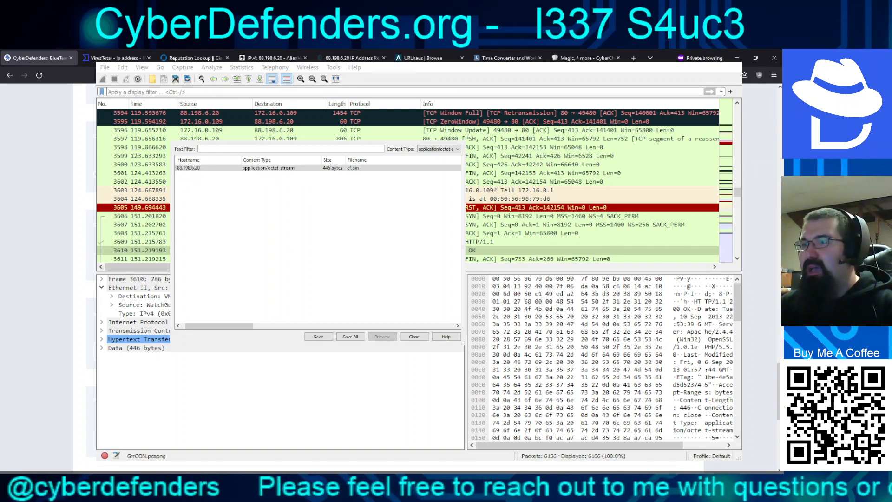
key(alt+Tab)
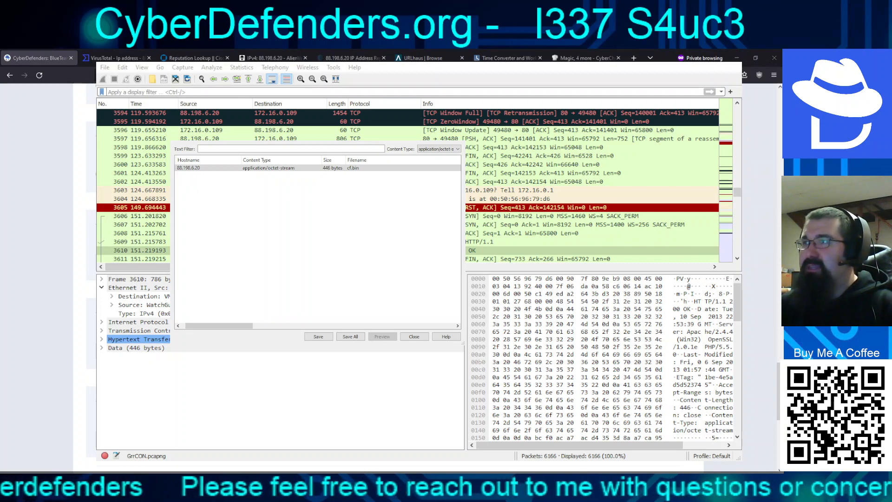
key(alt+Tab)
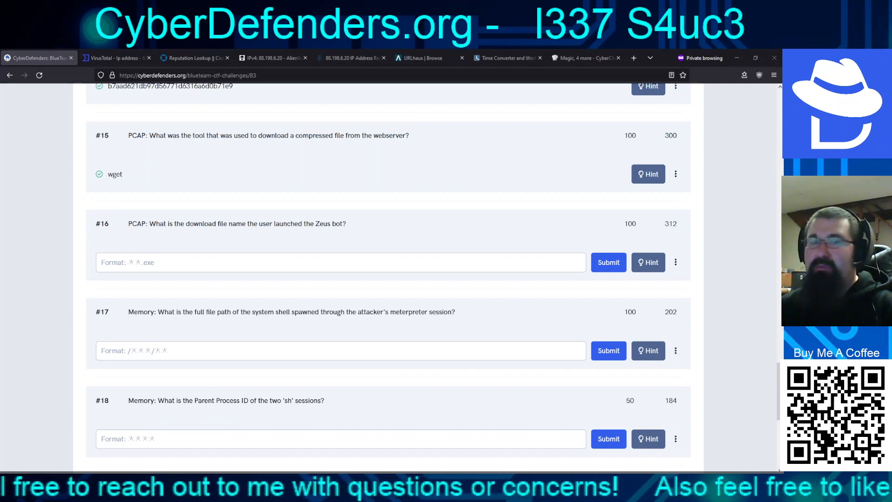
click(310, 262)
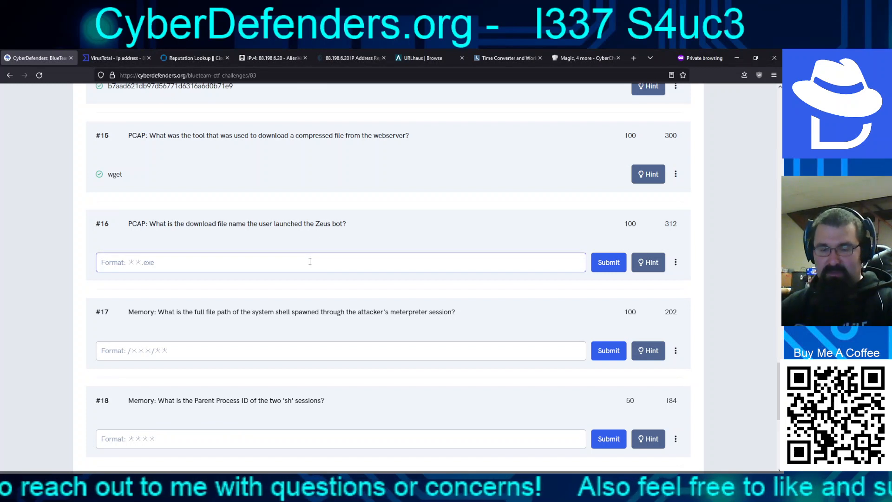
text(cf.exe)
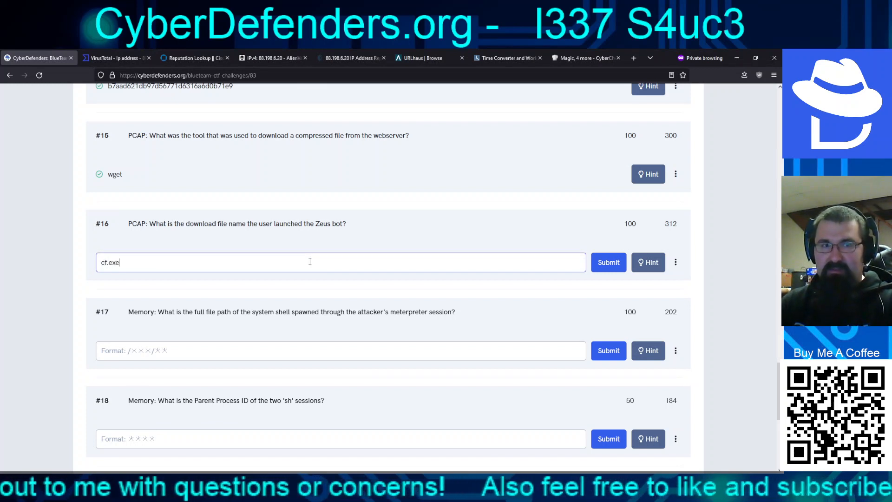
key(Return)
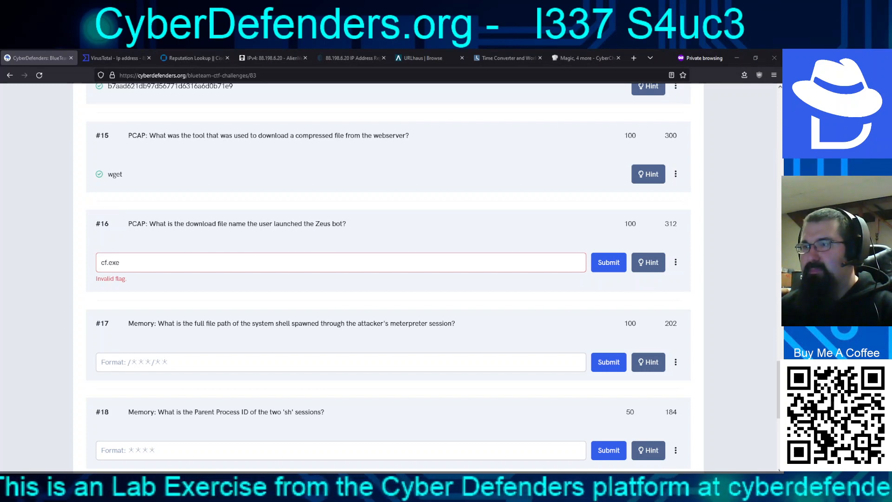
Switch to Wireshark, close the HTTP object list, and follow the TCP stream of frame 3477.
key(alt+Tab)
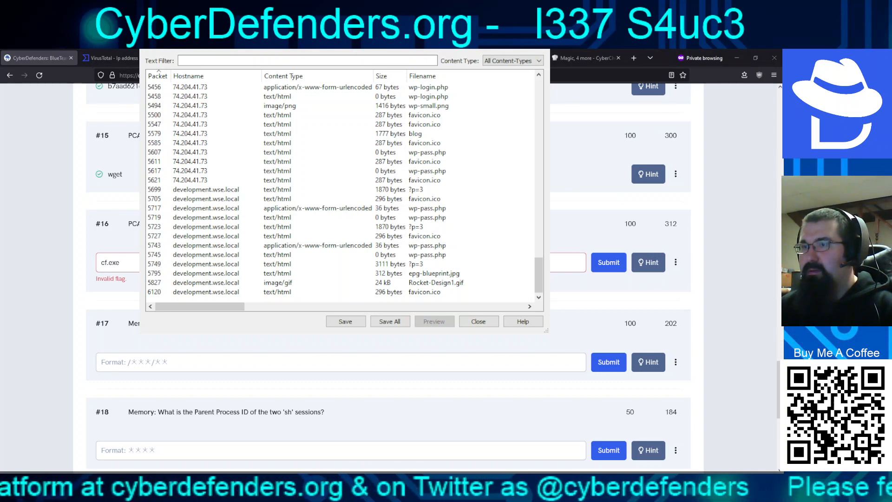
key(Escape)
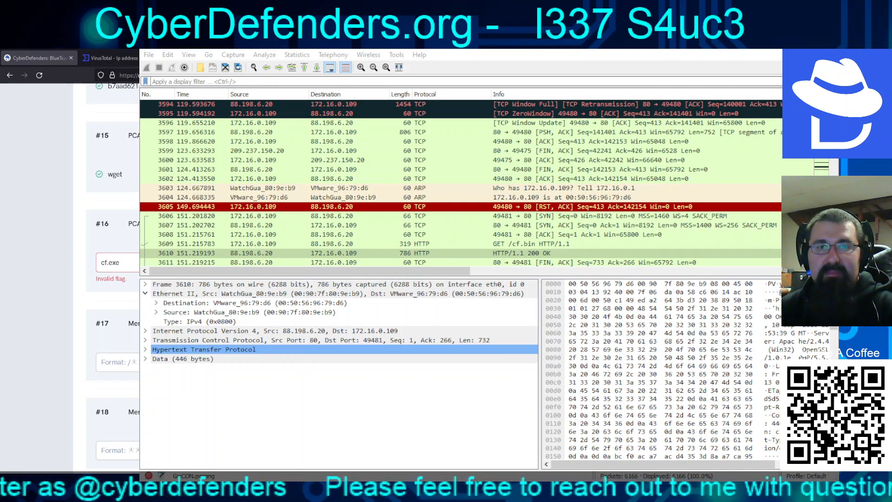
click(500, 200)
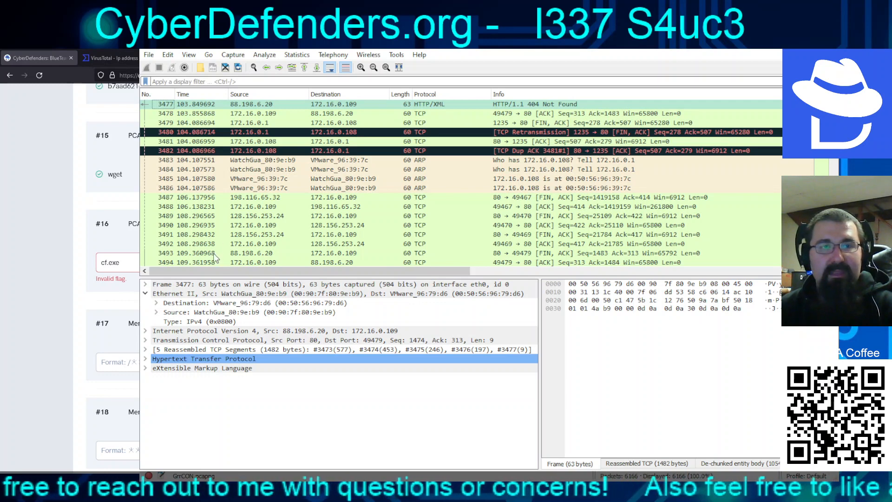
click(340, 254)
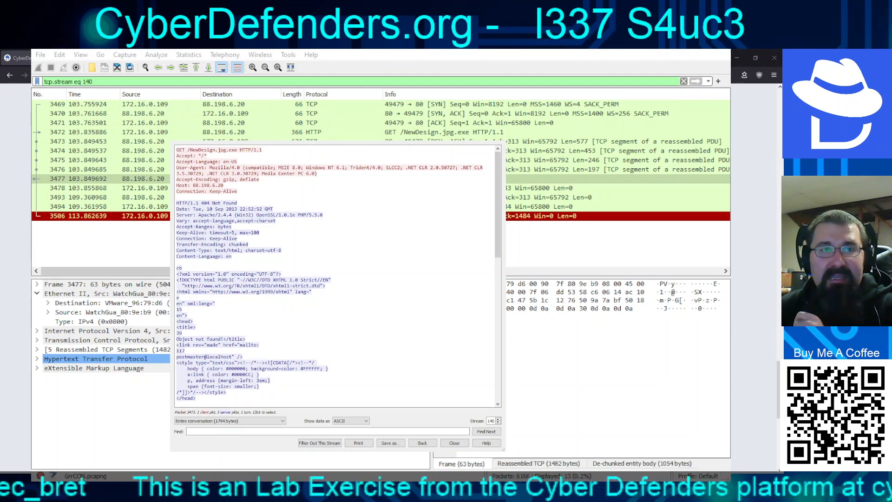
Examine the server's full response to the NewDesign.jpg.exe request in the followed TCP stream, starting with its status line.
drag(179, 203, 237, 203)
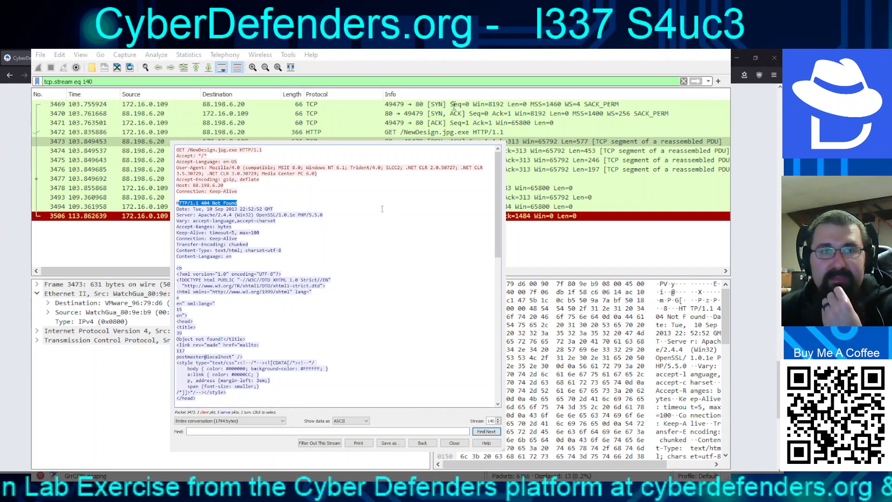
scroll(376, 207, down, 1)
scroll(366, 204, down, 1)
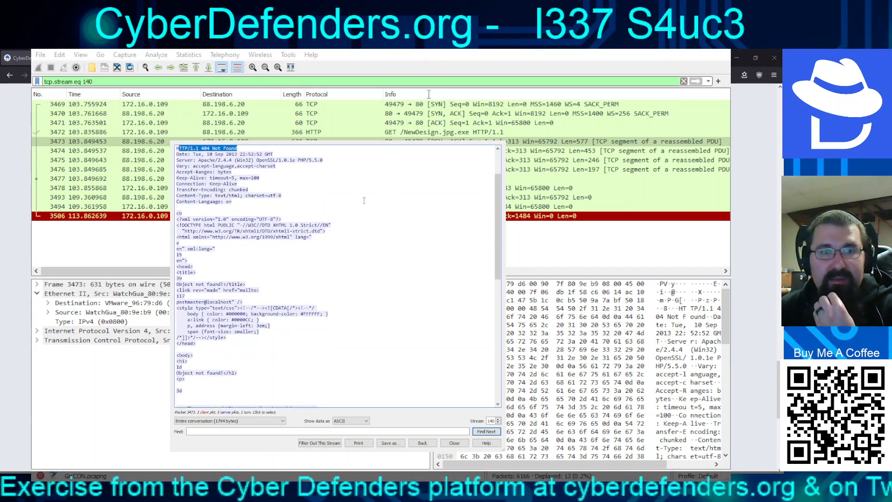
scroll(365, 203, down, 5)
scroll(351, 203, down, 3)
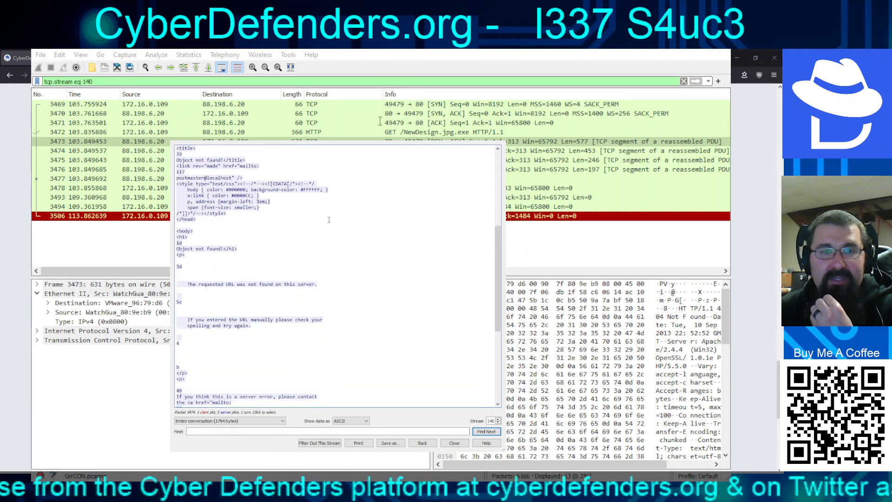
scroll(329, 221, down, 3)
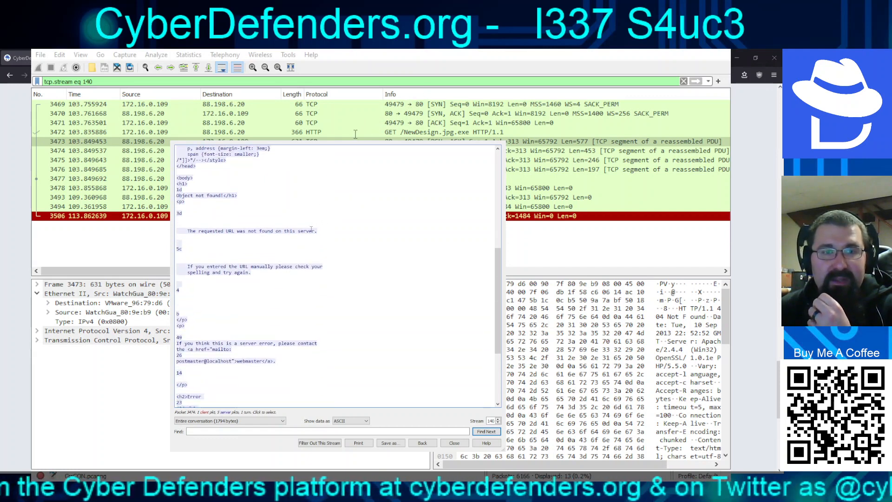
scroll(311, 226, down, 3)
scroll(311, 223, down, 3)
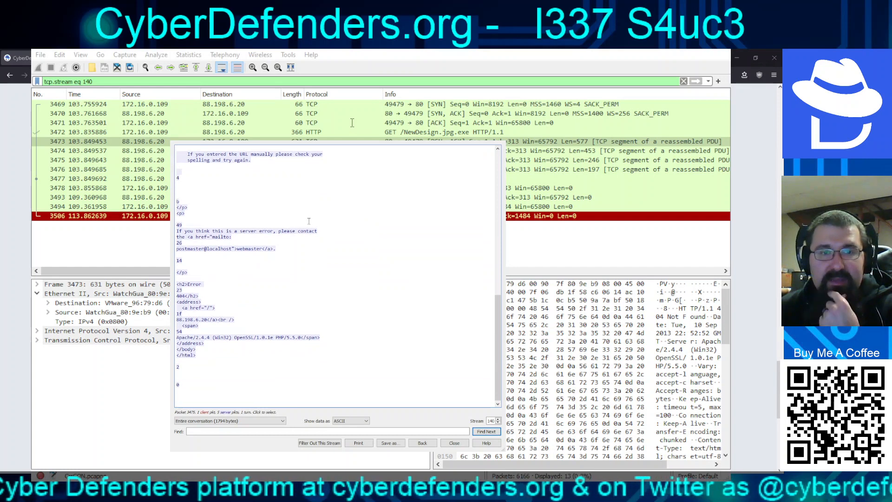
scroll(322, 261, up, 4)
scroll(322, 261, up, 12)
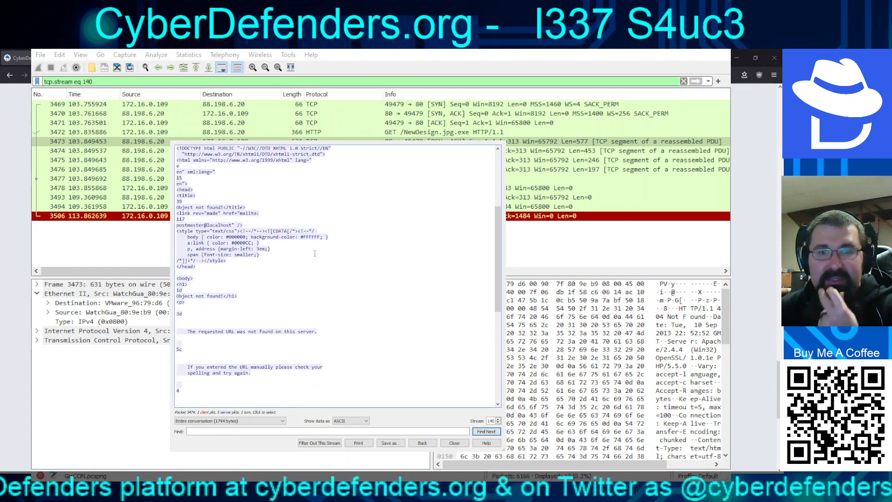
scroll(311, 249, up, 3)
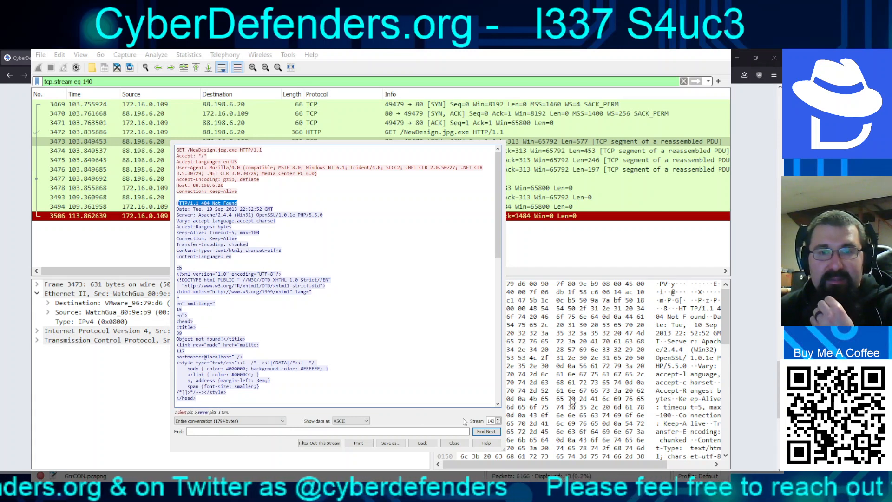
Advance to TCP stream 141 and examine the bt.exe download, including the file's leading bytes and the request's host address.
click(498, 419)
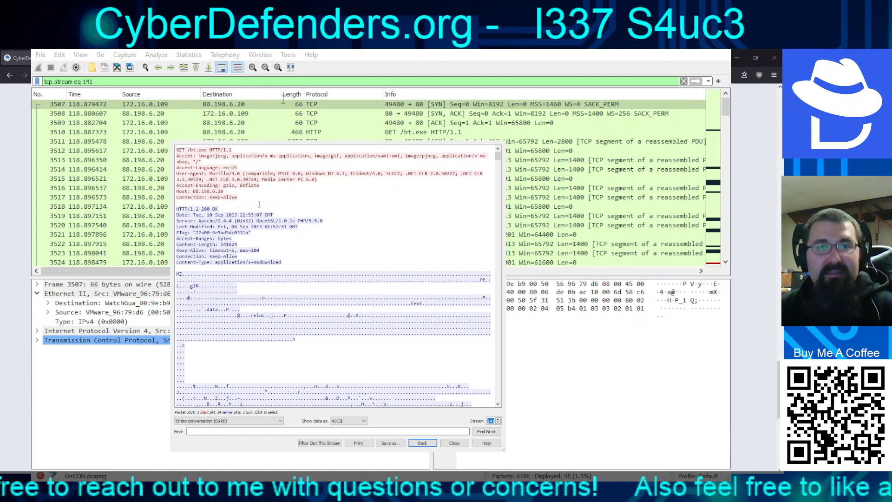
double_click(185, 273)
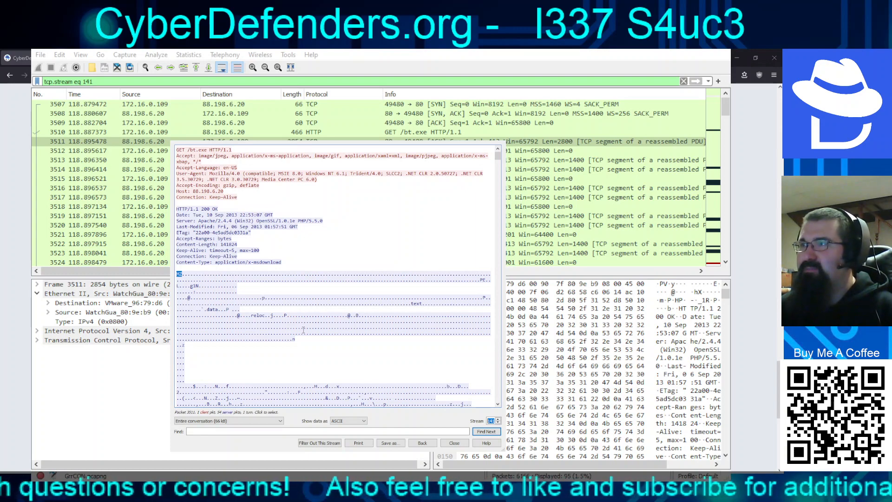
scroll(310, 352, down, 15)
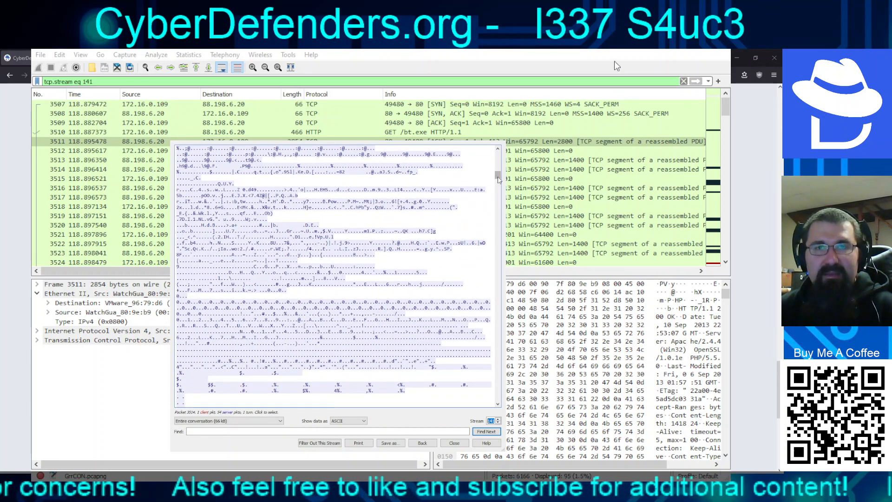
drag(498, 176, 498, 152)
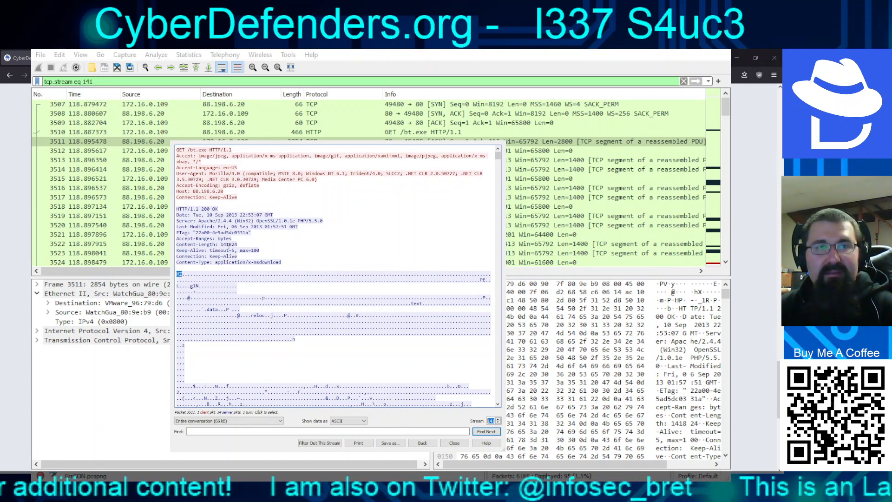
double_click(218, 191)
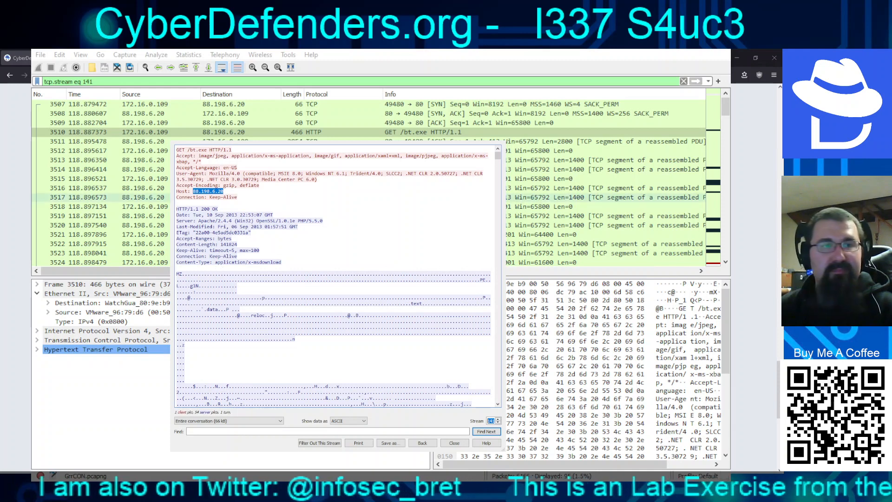
Return to the challenge page and submit bt.exe as the answer to question 16.
key(alt+Tab)
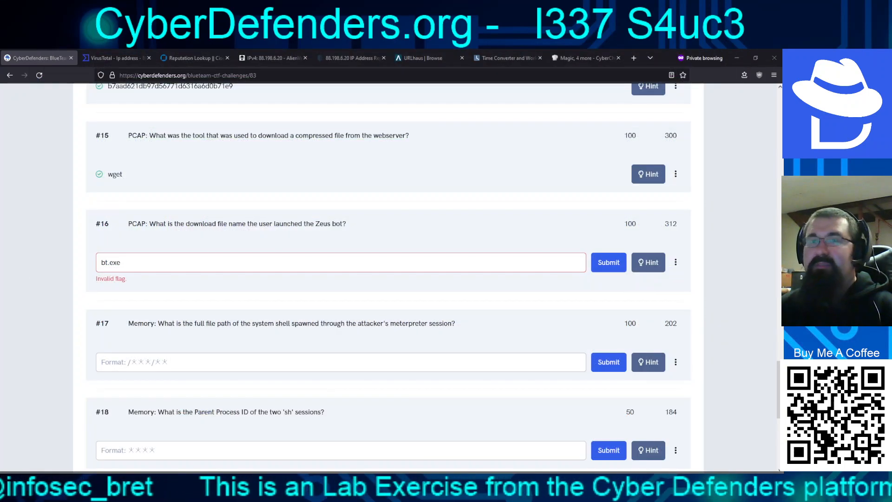
click(603, 263)
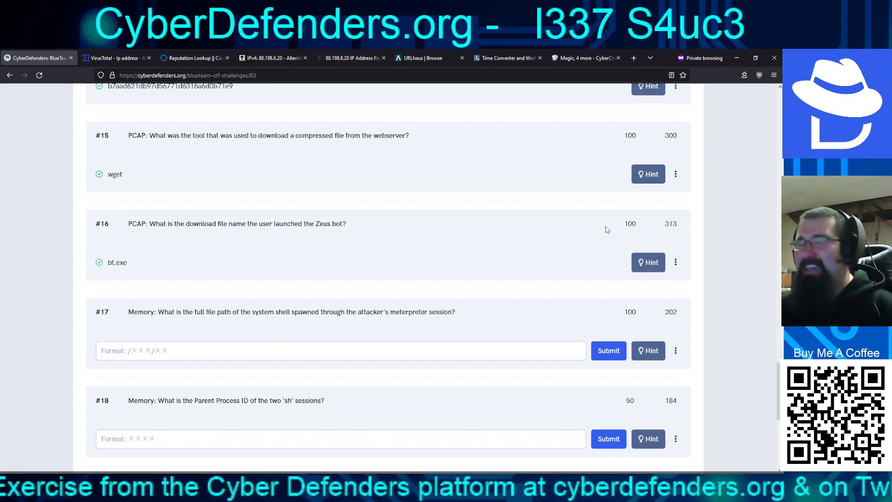
Review the remaining memory questions 17 to 21 on the challenge page, including what each asks and its answer format.
scroll(355, 235, down, 4)
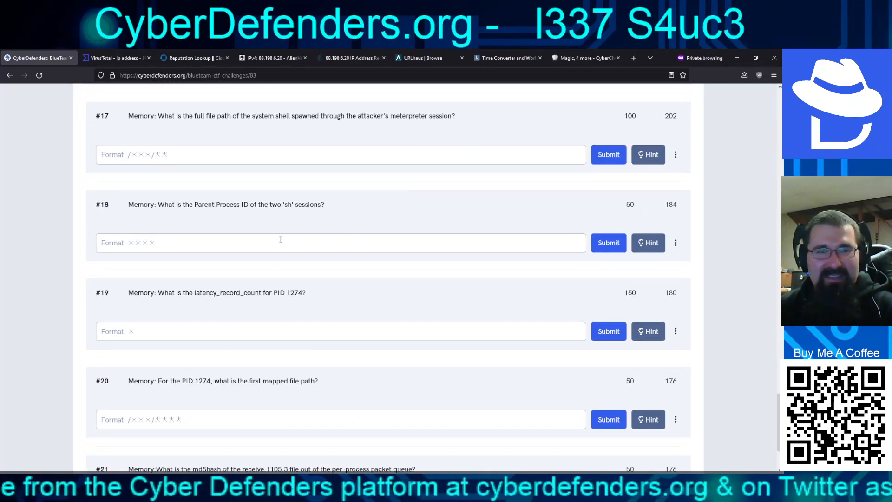
scroll(279, 239, down, 2)
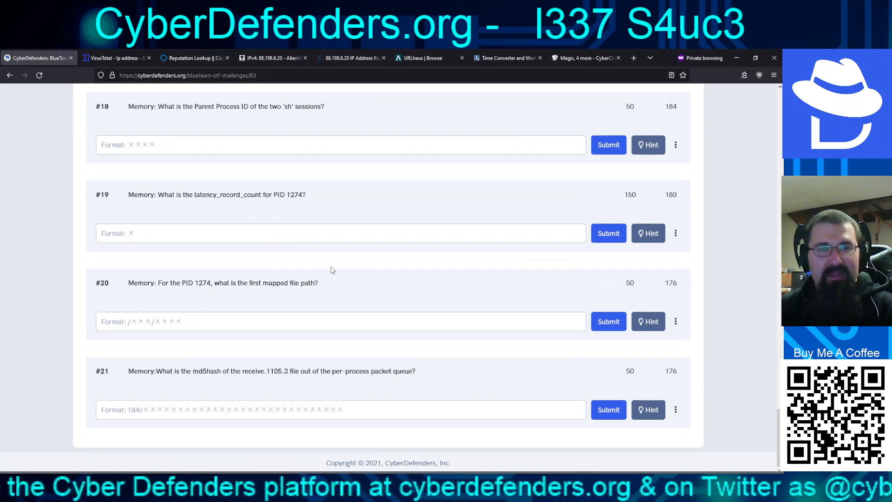
scroll(326, 269, up, 6)
scroll(289, 266, down, 5)
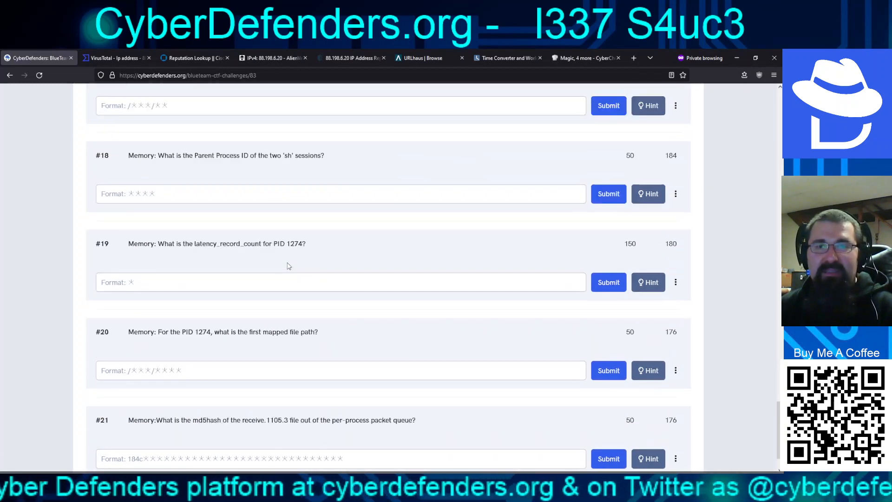
scroll(285, 265, up, 4)
scroll(281, 264, down, 2)
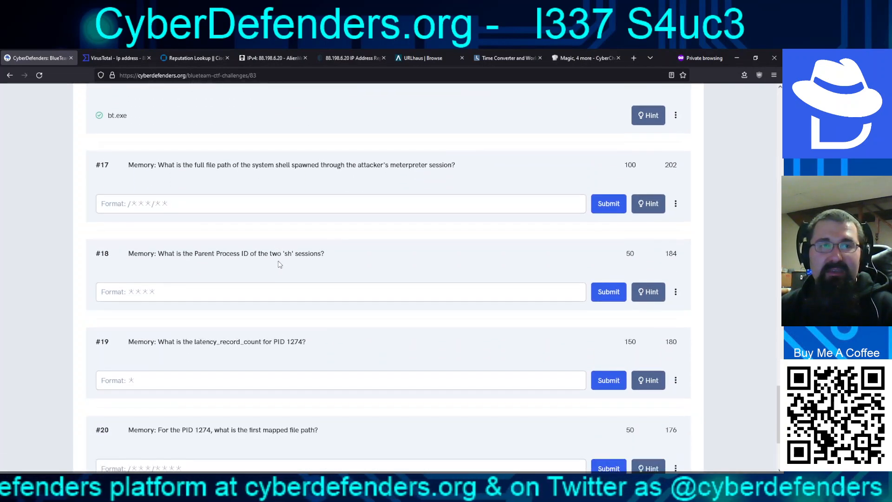
scroll(280, 264, up, 1)
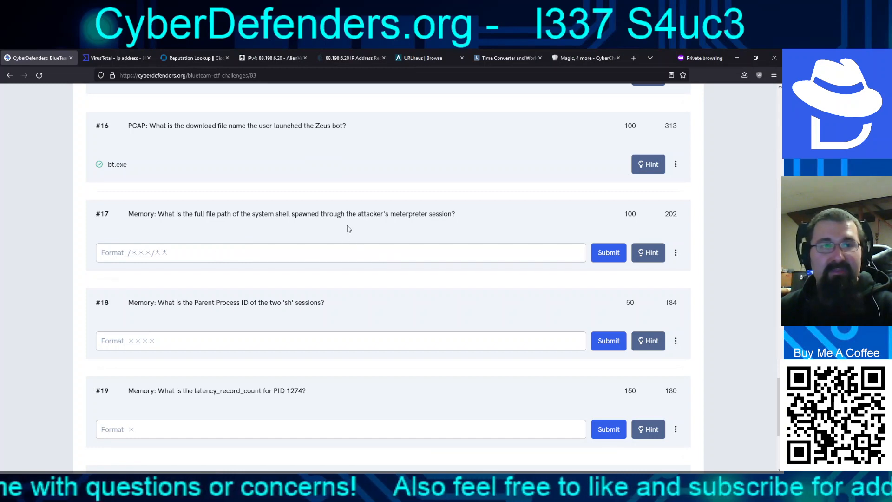
scroll(349, 229, down, 2)
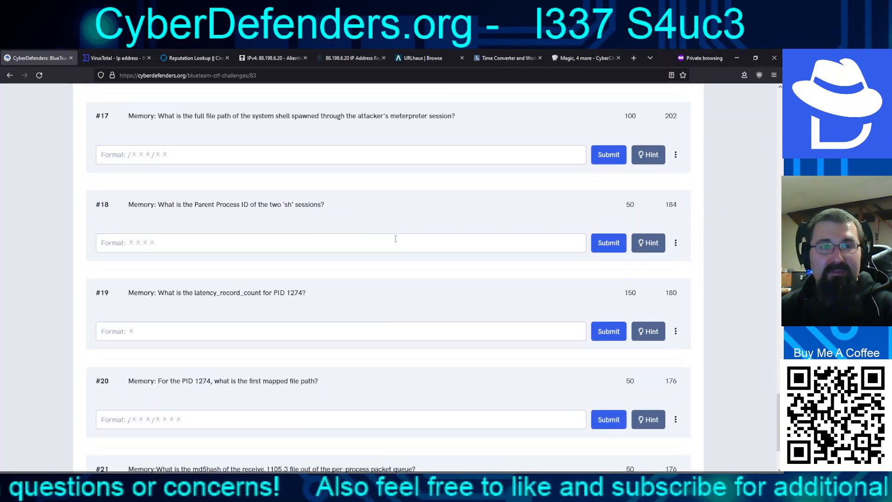
scroll(395, 238, down, 2)
scroll(394, 241, up, 3)
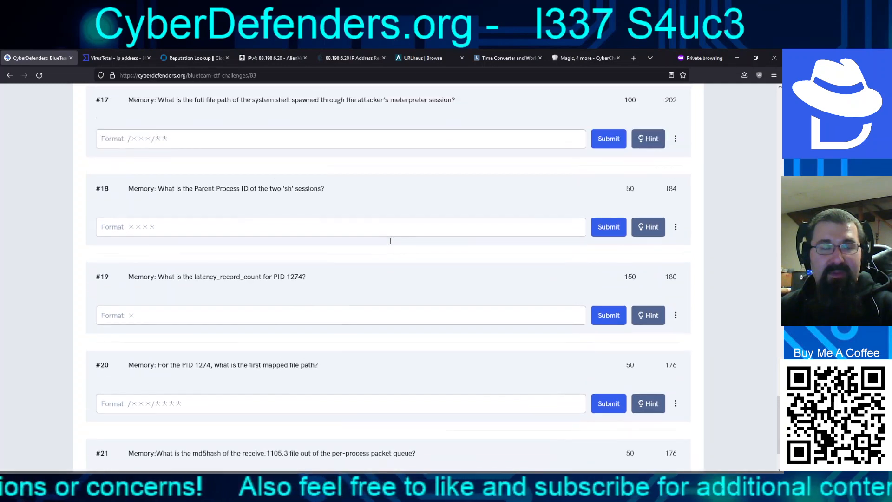
scroll(382, 243, down, 3)
scroll(376, 244, up, 1)
scroll(368, 244, up, 1)
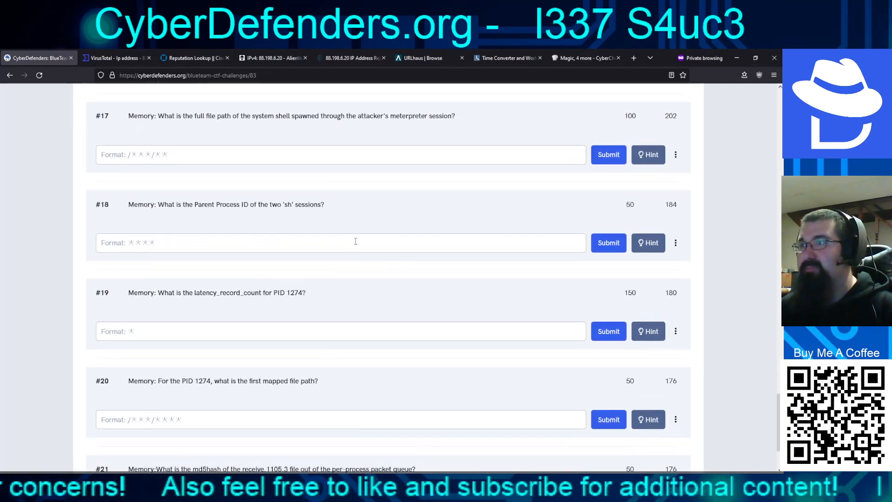